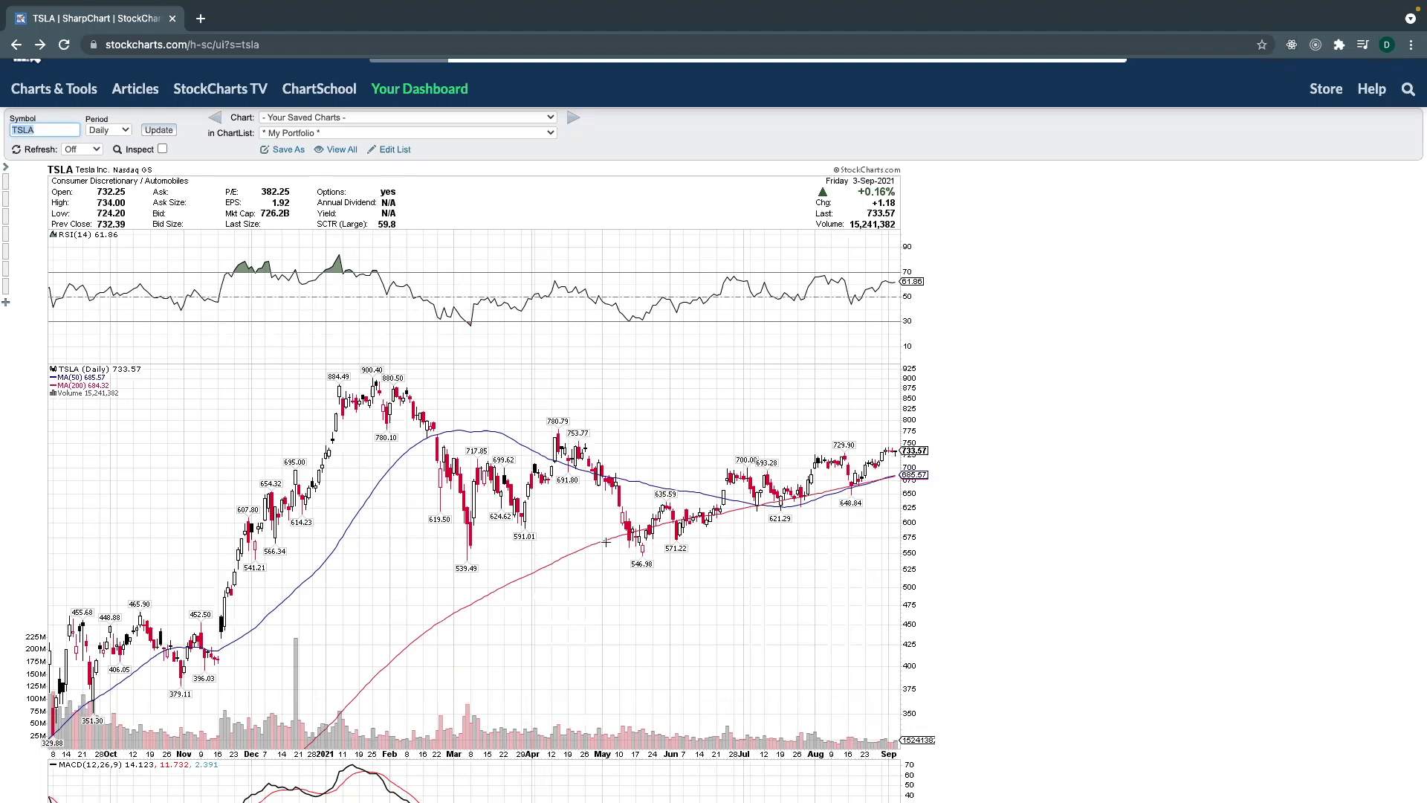
Step: Open the TSLA chart for annotation and draw a nearly horizontal support line from the early-March low to the early-June low
click(453, 547)
drag(457, 547, 501, 548)
scroll(191, 492, down, 5)
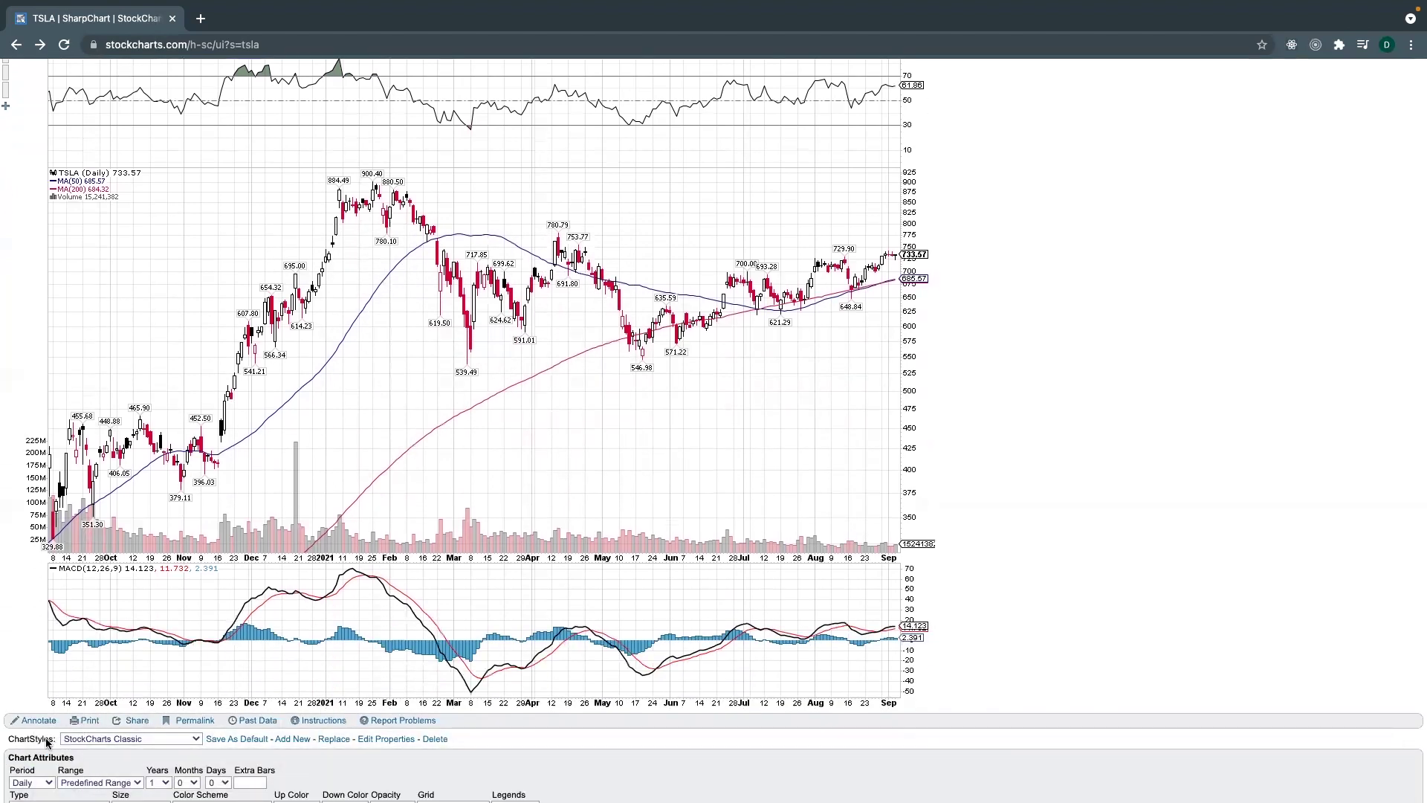
click(34, 720)
drag(476, 581, 709, 579)
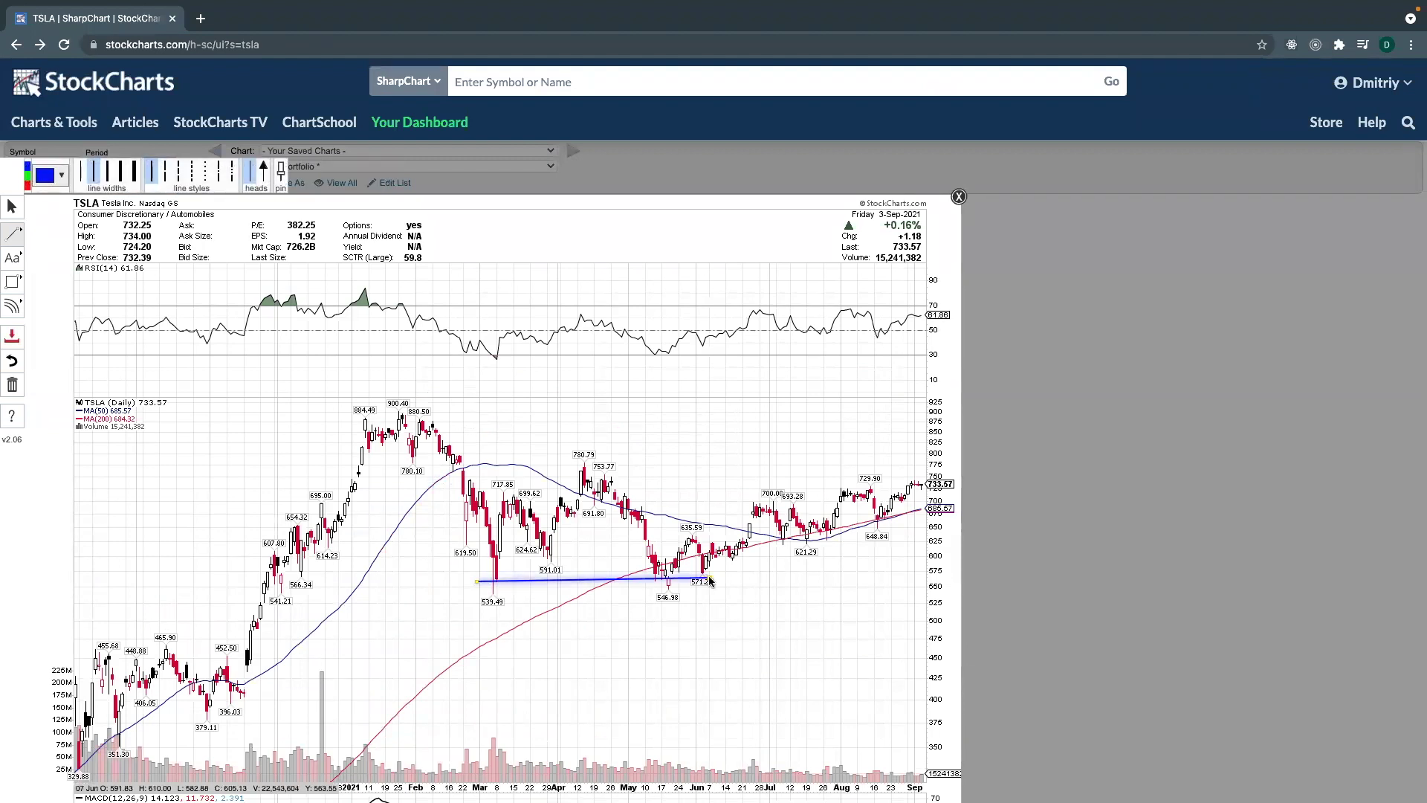
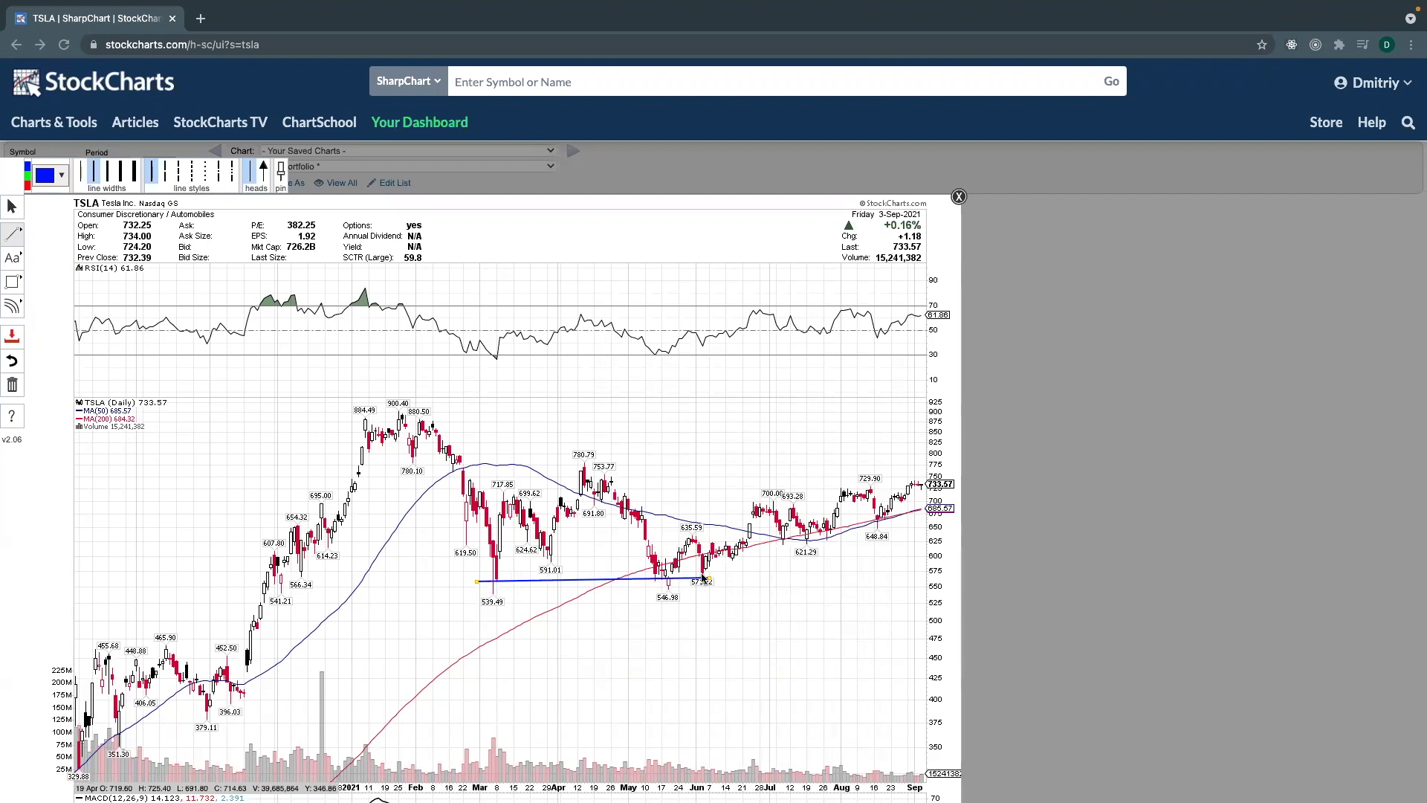
Step: Exit the TSLA chart annotations without saving the changes
scroll(704, 577, down, 1)
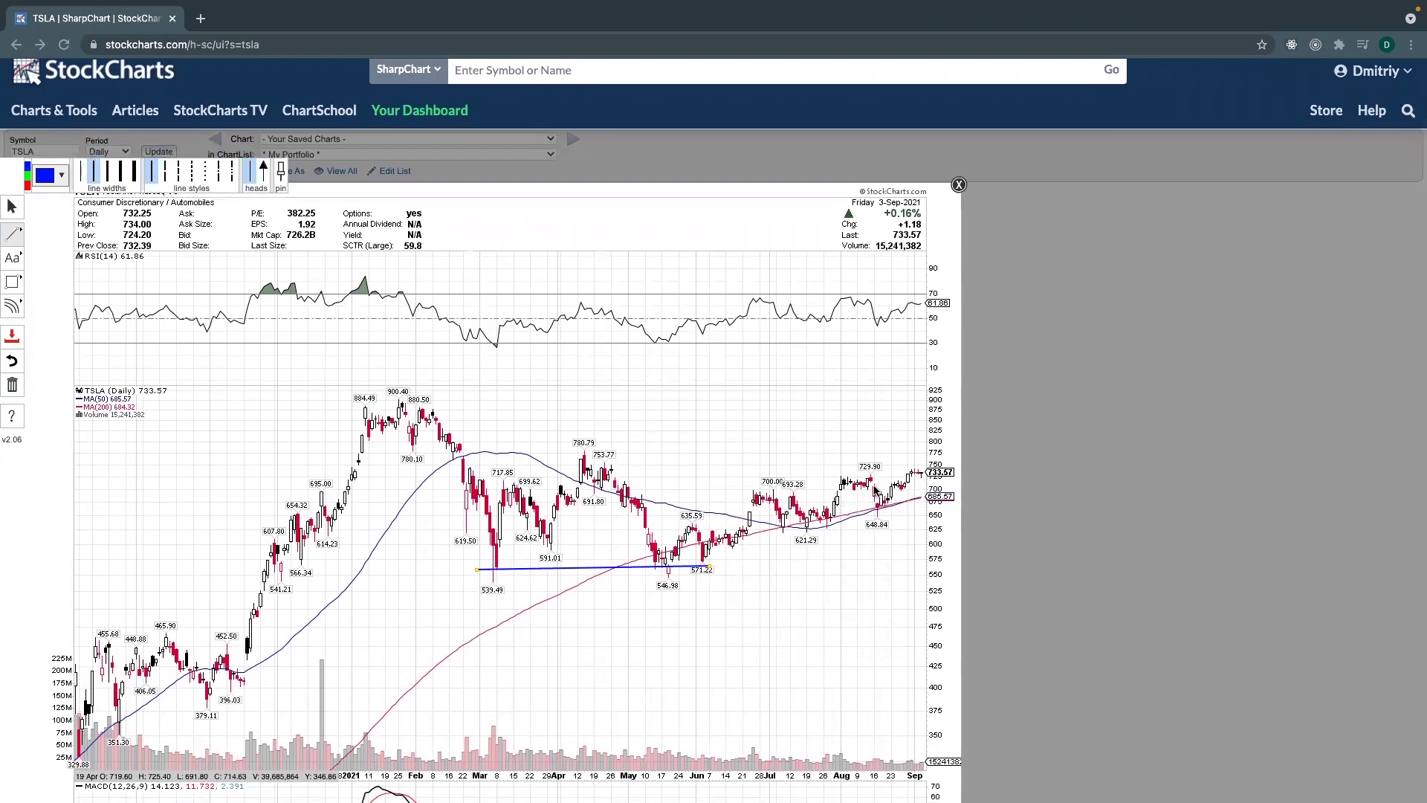
scroll(875, 490, up, 1)
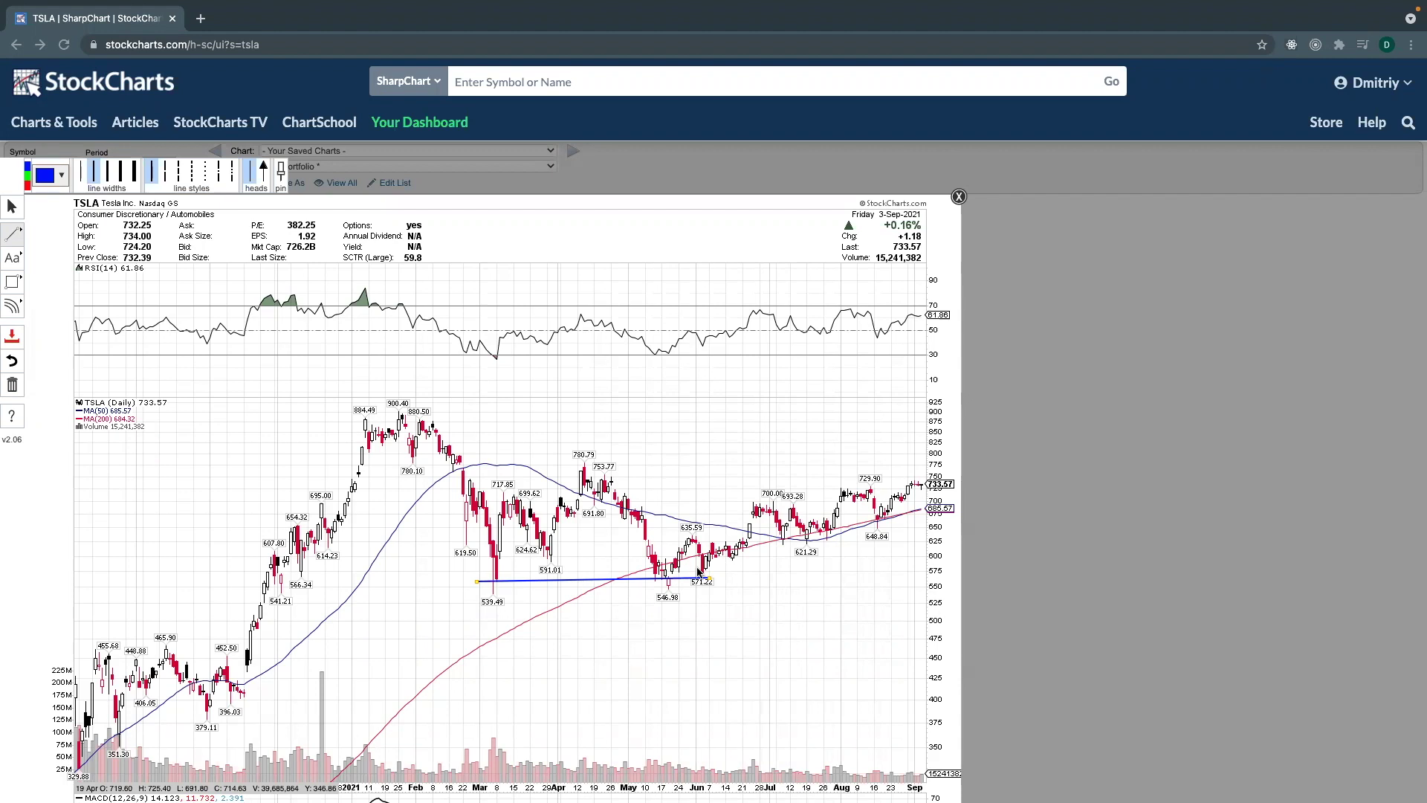
scroll(698, 573, down, 1)
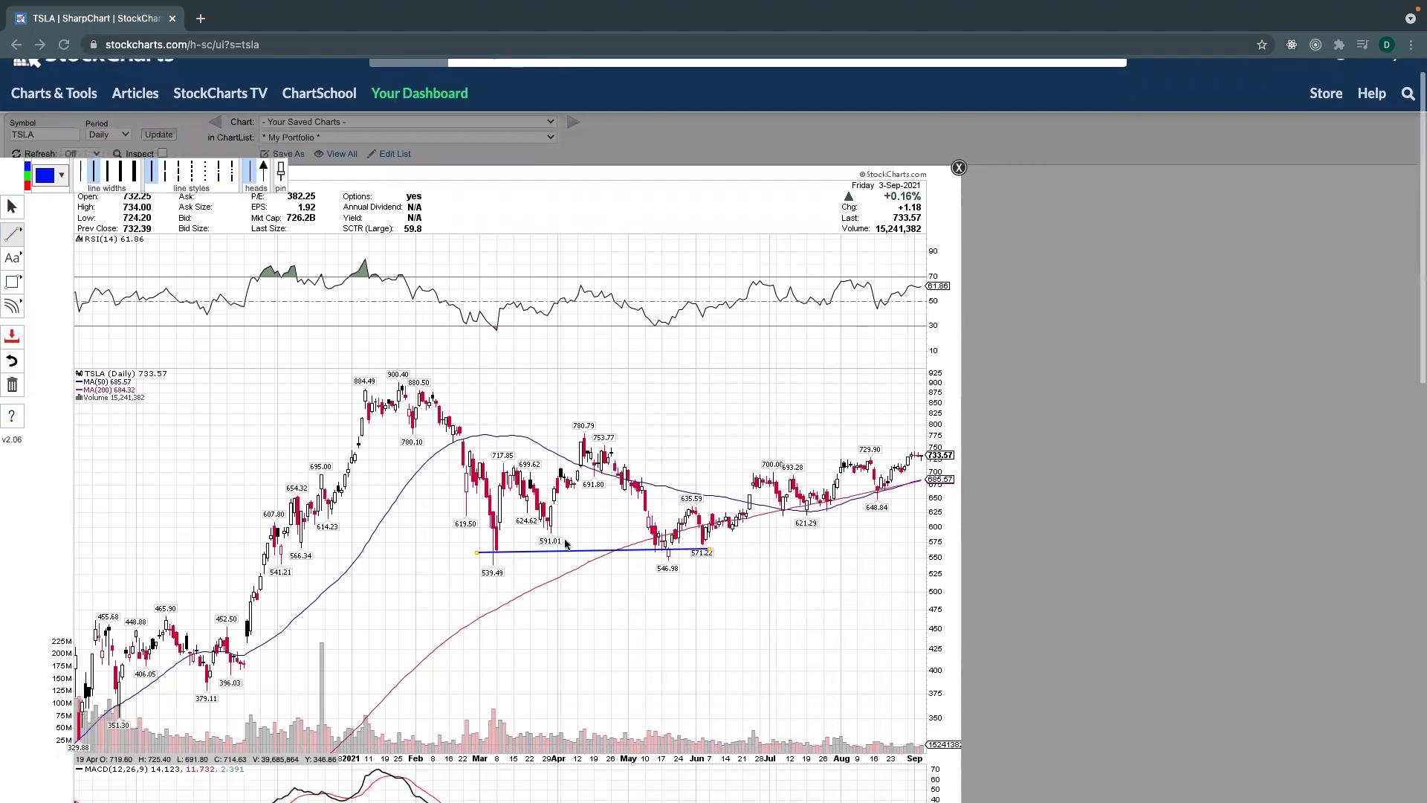
scroll(565, 545, down, 1)
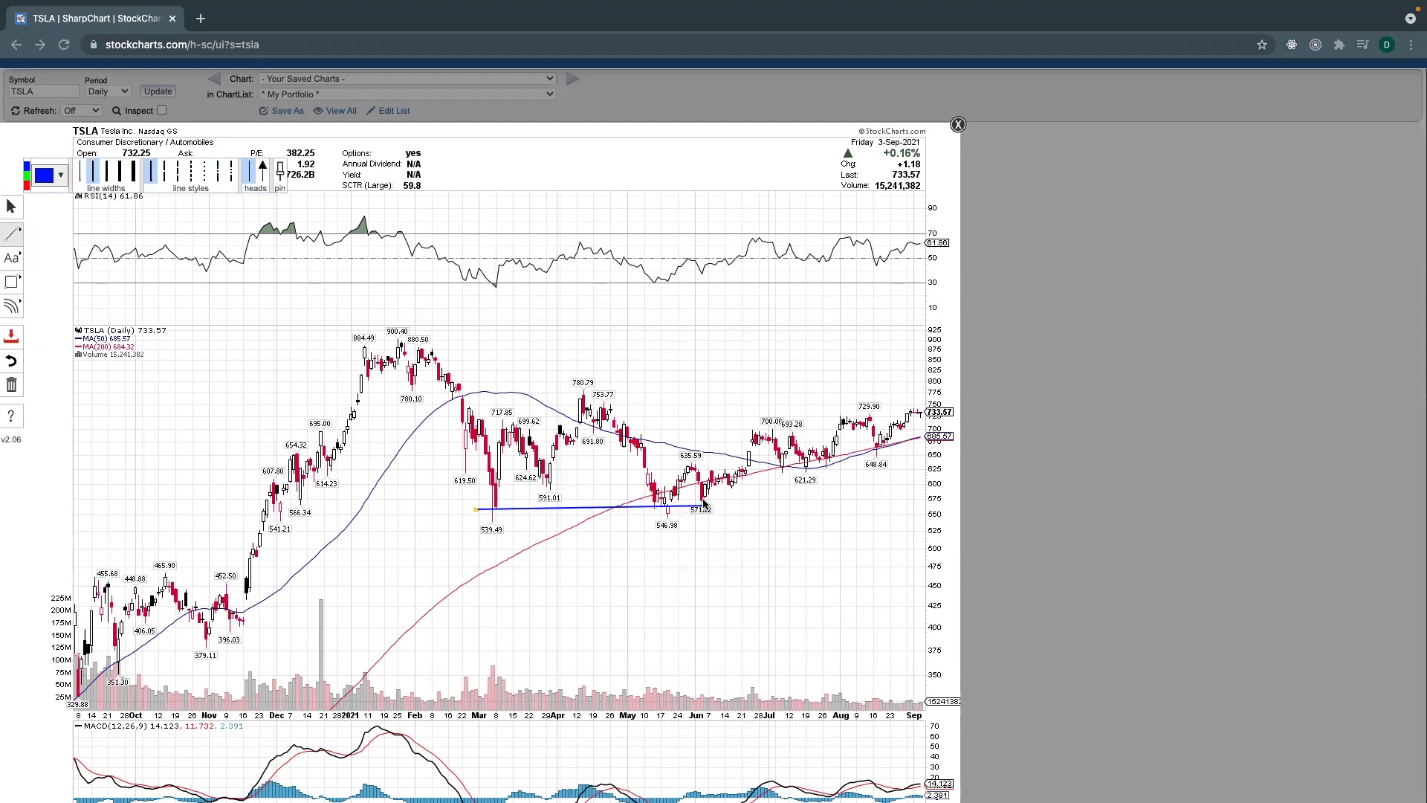
scroll(705, 505, up, 1)
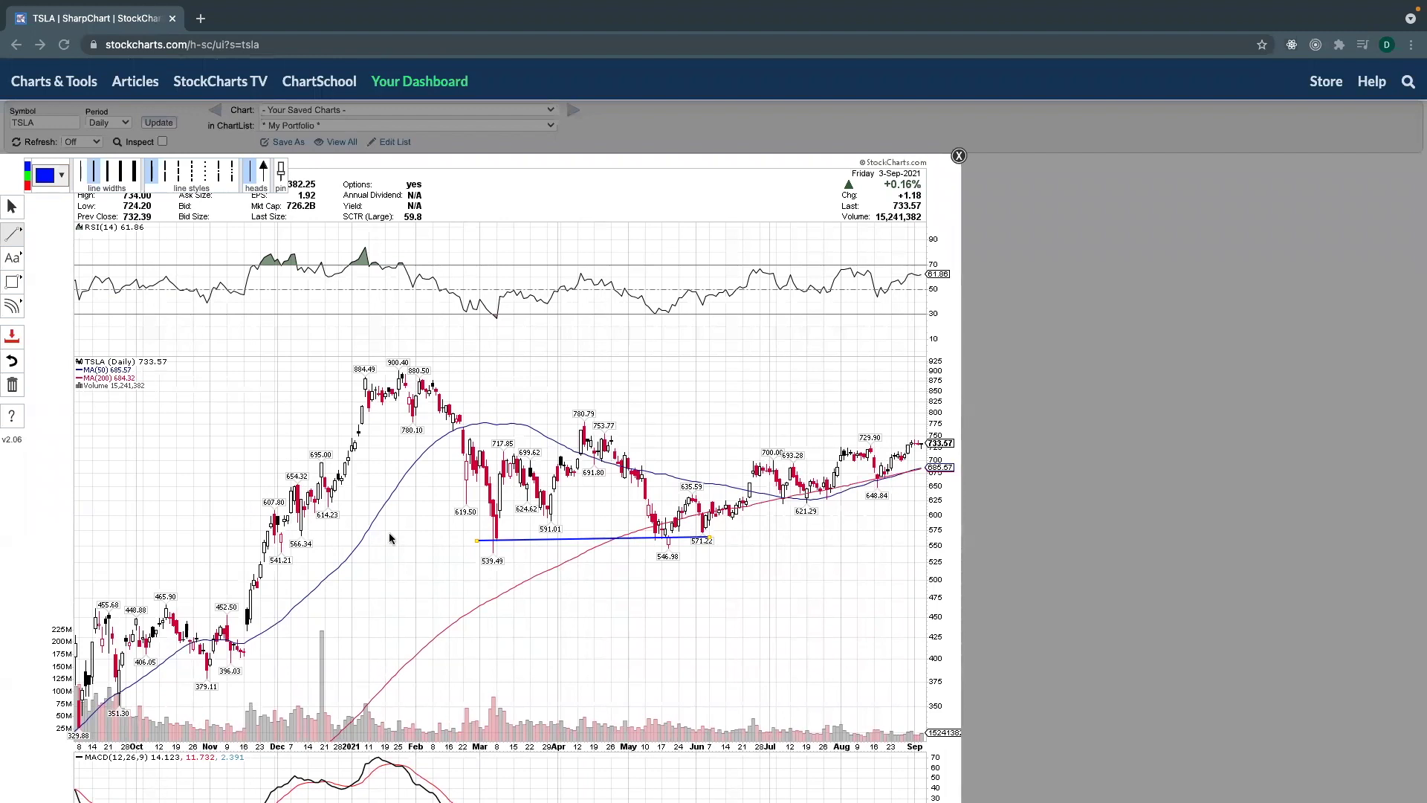
click(958, 157)
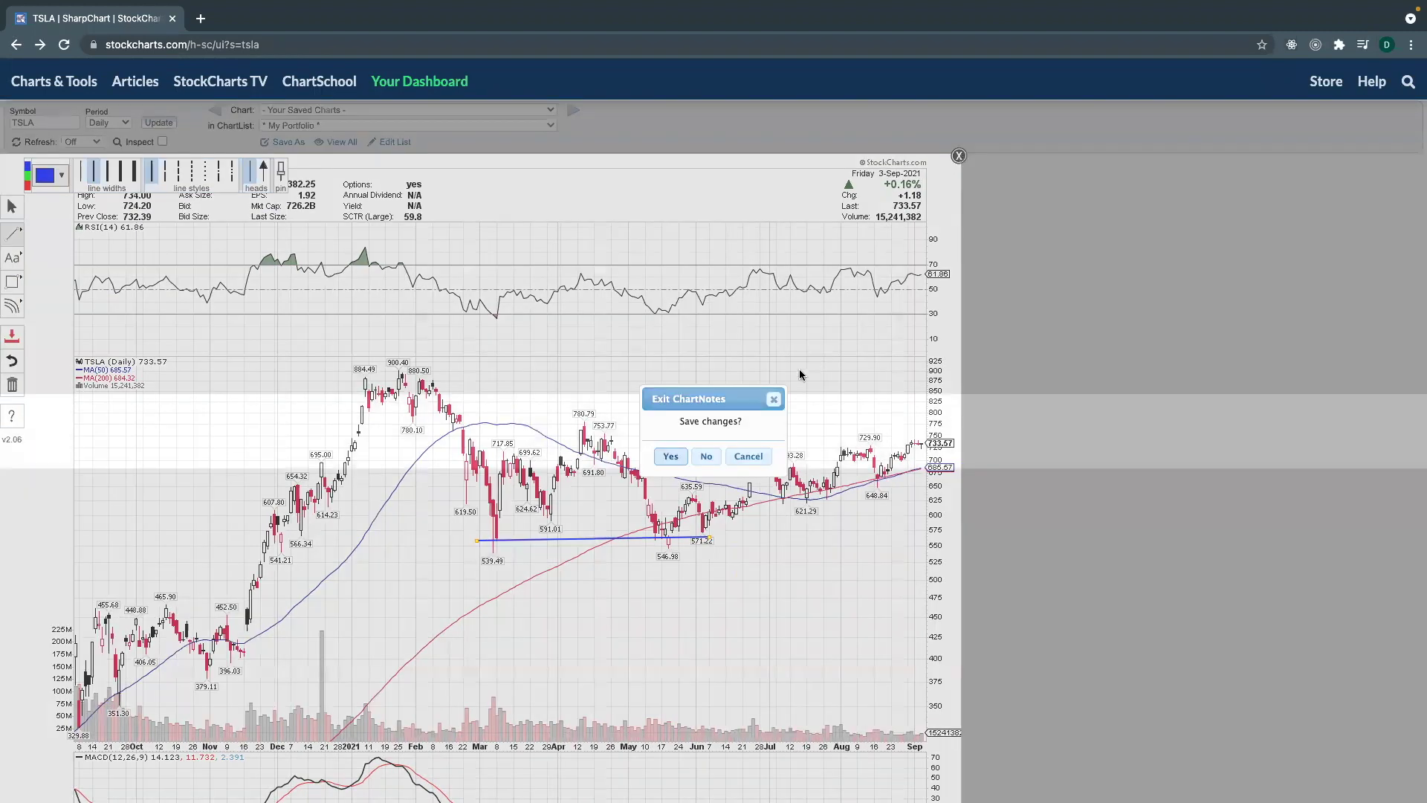
click(706, 456)
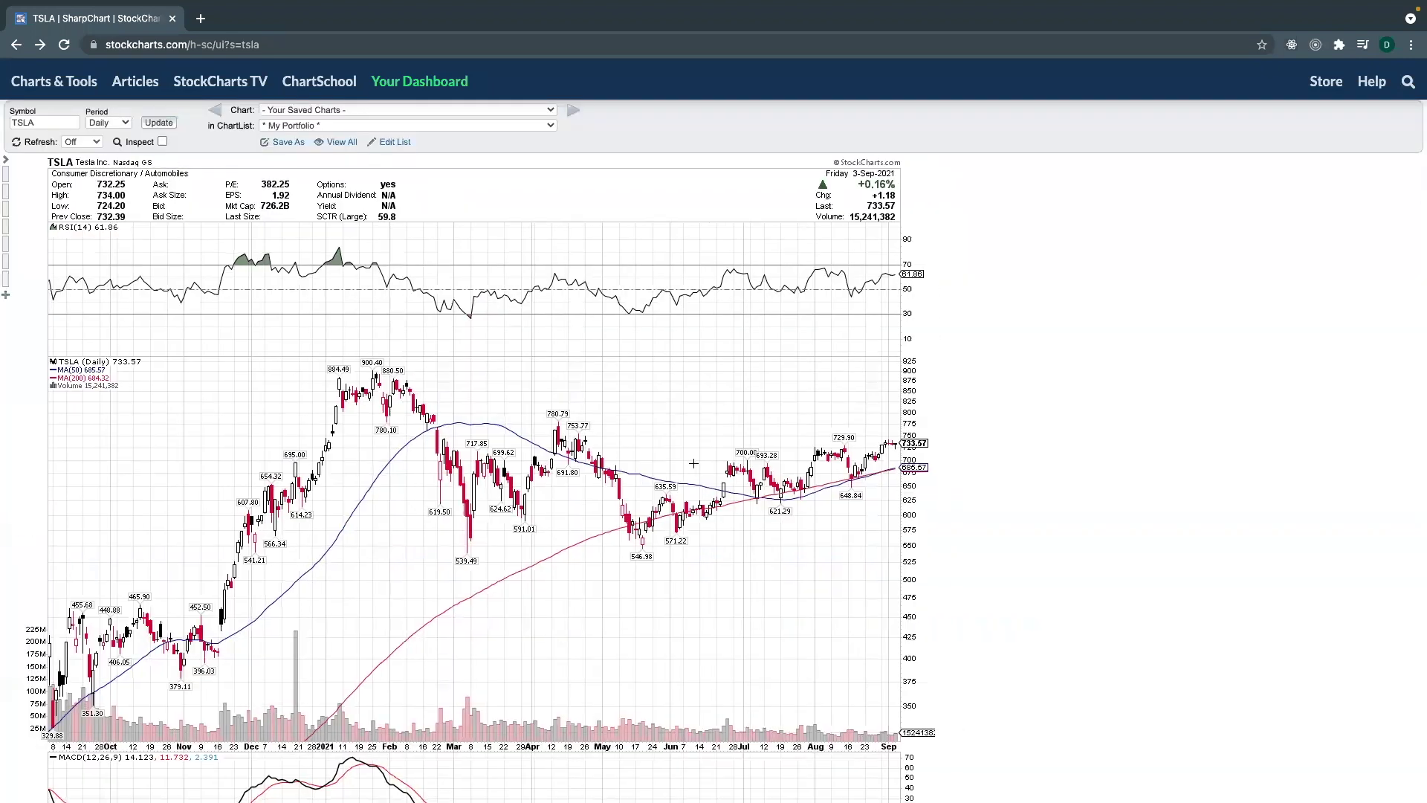
Step: Load the chart for the symbol AVIR
click(54, 124)
double_click(54, 125)
text(avir)
key(Return)
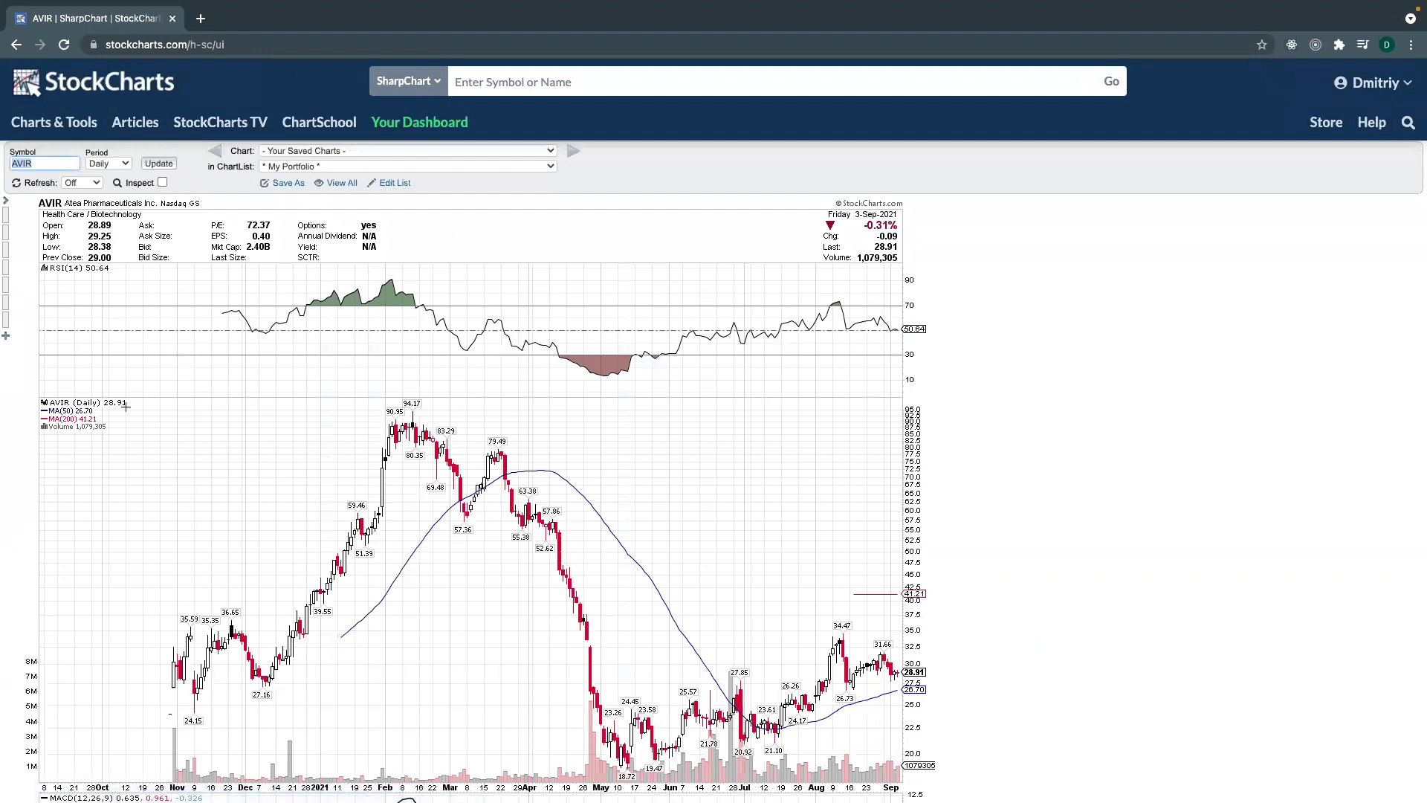
Step: Open the AVIR chart for annotation and draw a short horizontal line at about 73 across the late-January price rise
scroll(620, 395, down, 1)
scroll(620, 394, down, 2)
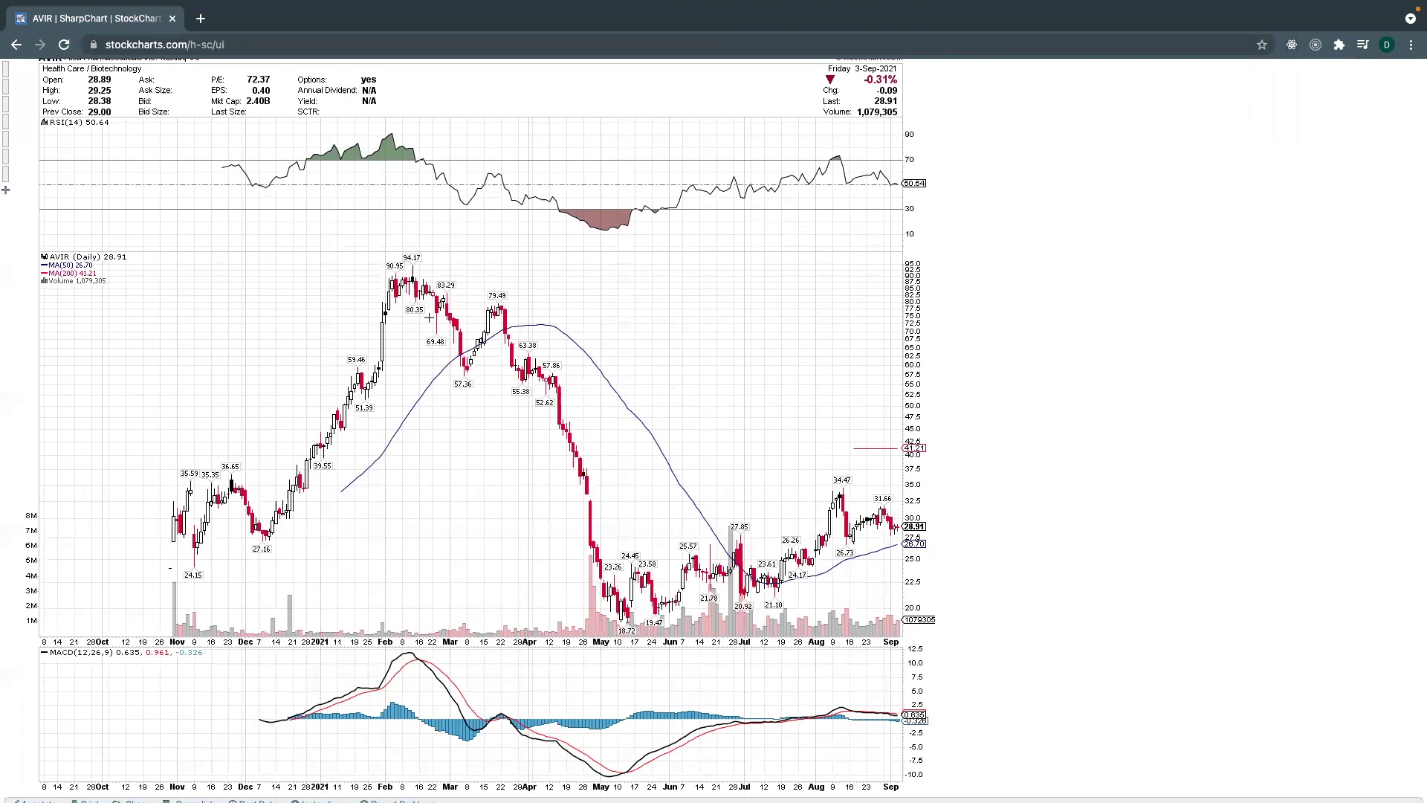
scroll(467, 365, down, 1)
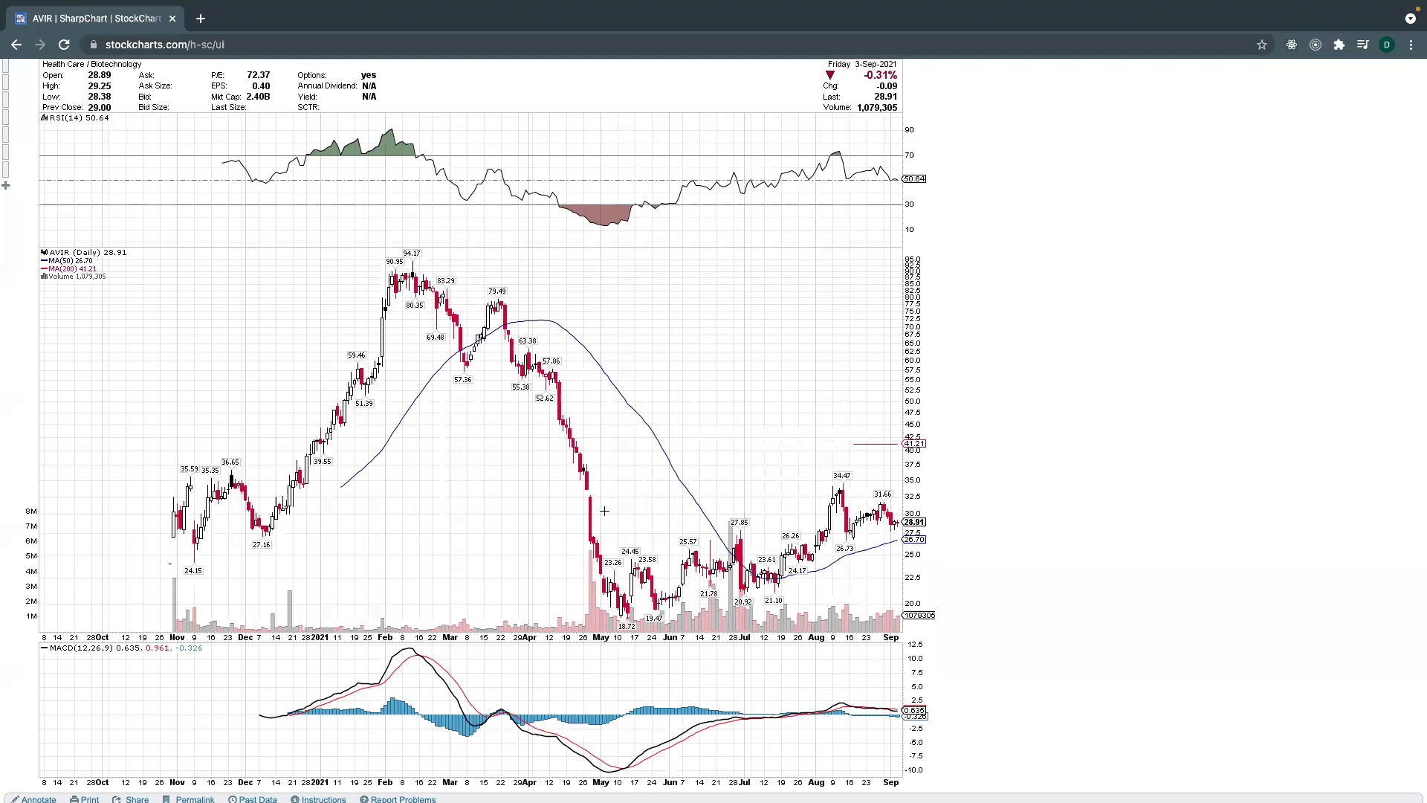
scroll(597, 544, down, 1)
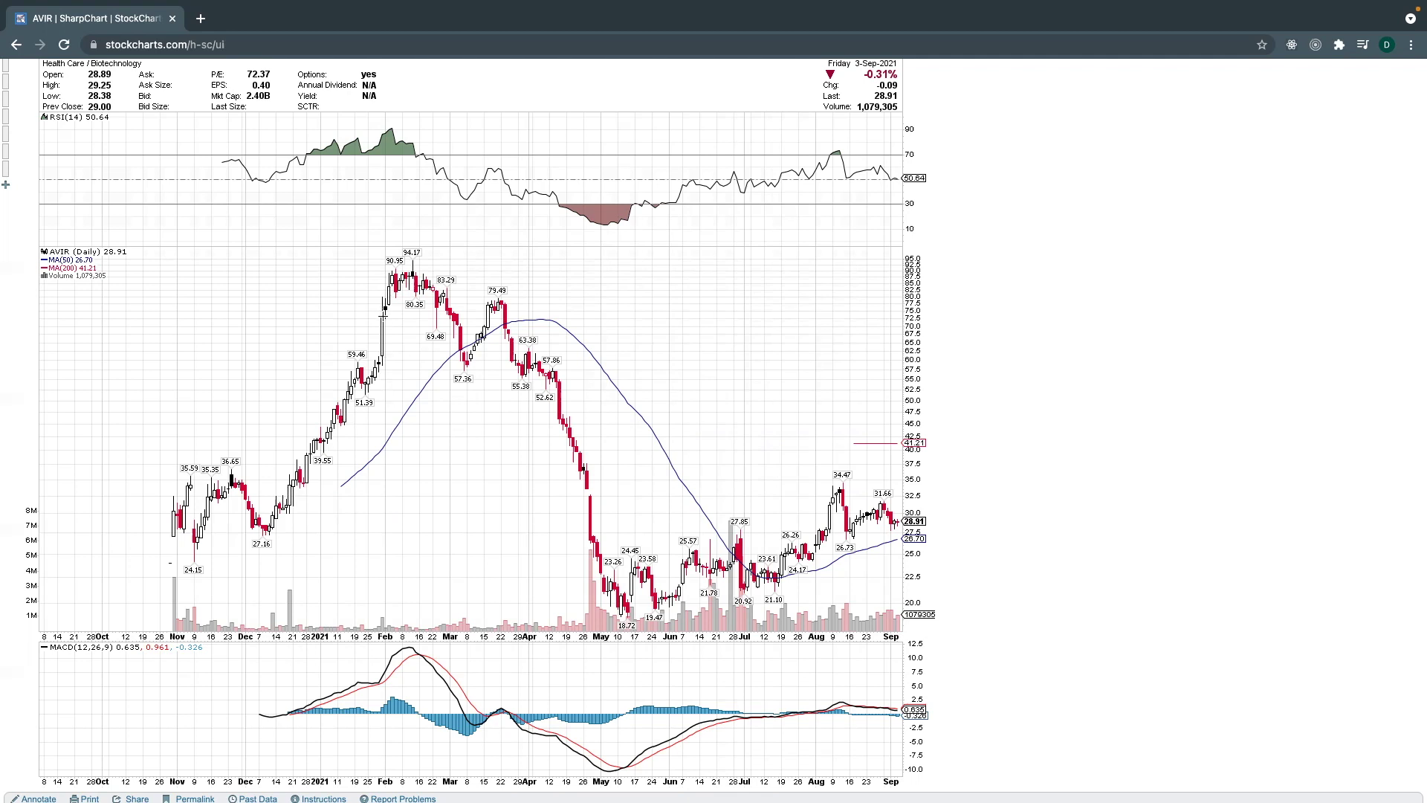
scroll(4, 736, down, 3)
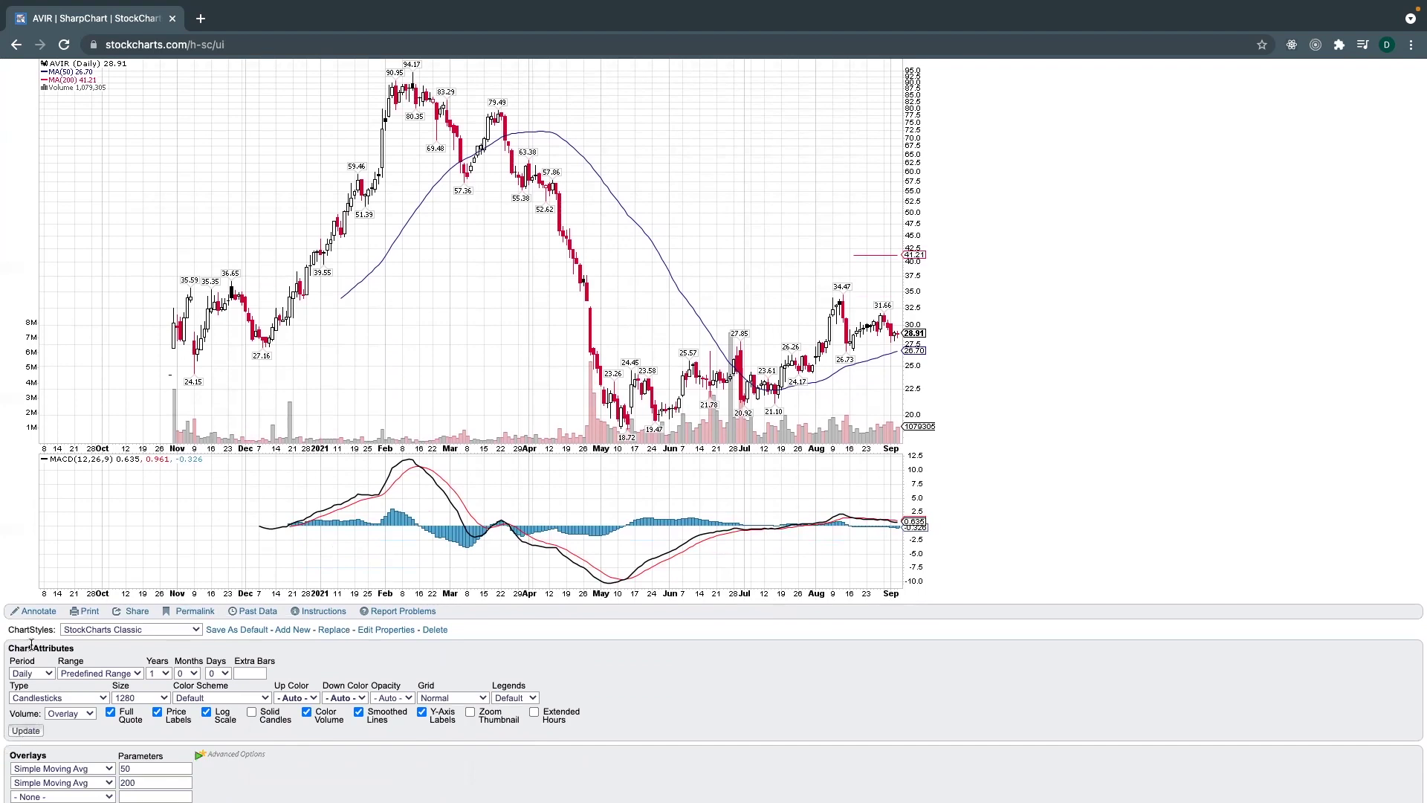
click(30, 611)
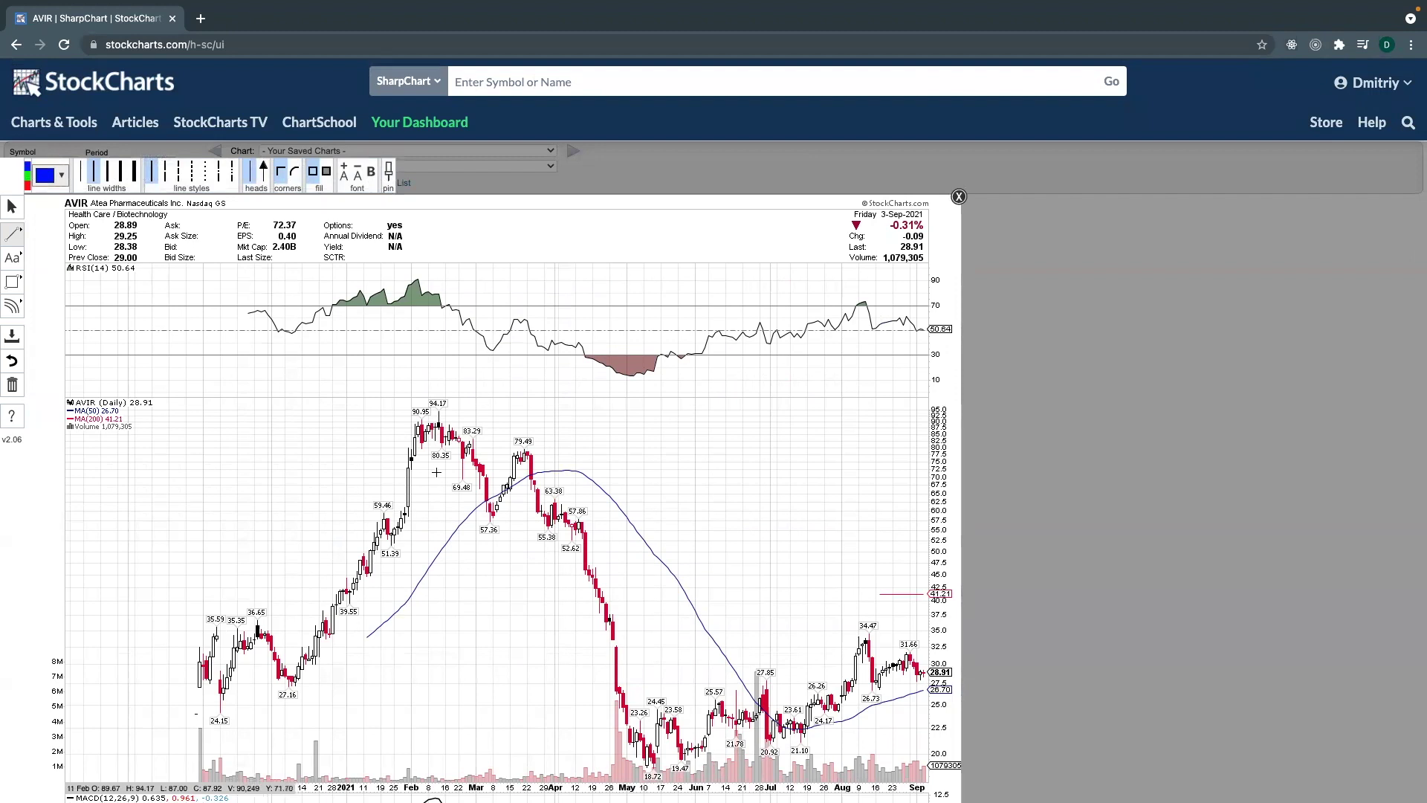
drag(399, 468, 433, 469)
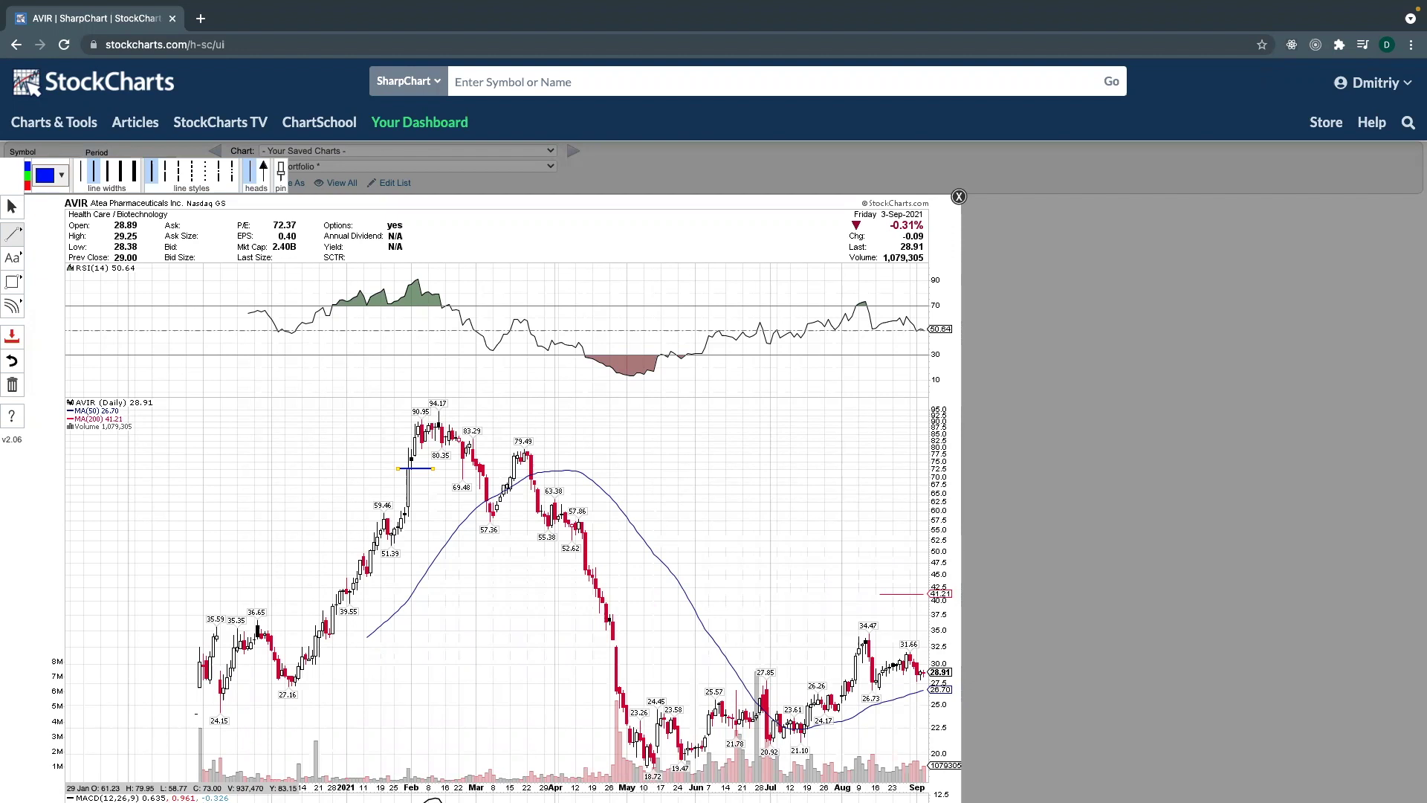
Step: Draw a rising support line on the AVIR chart from the mid-May low, beneath the July lows, to early September
scroll(691, 546, down, 3)
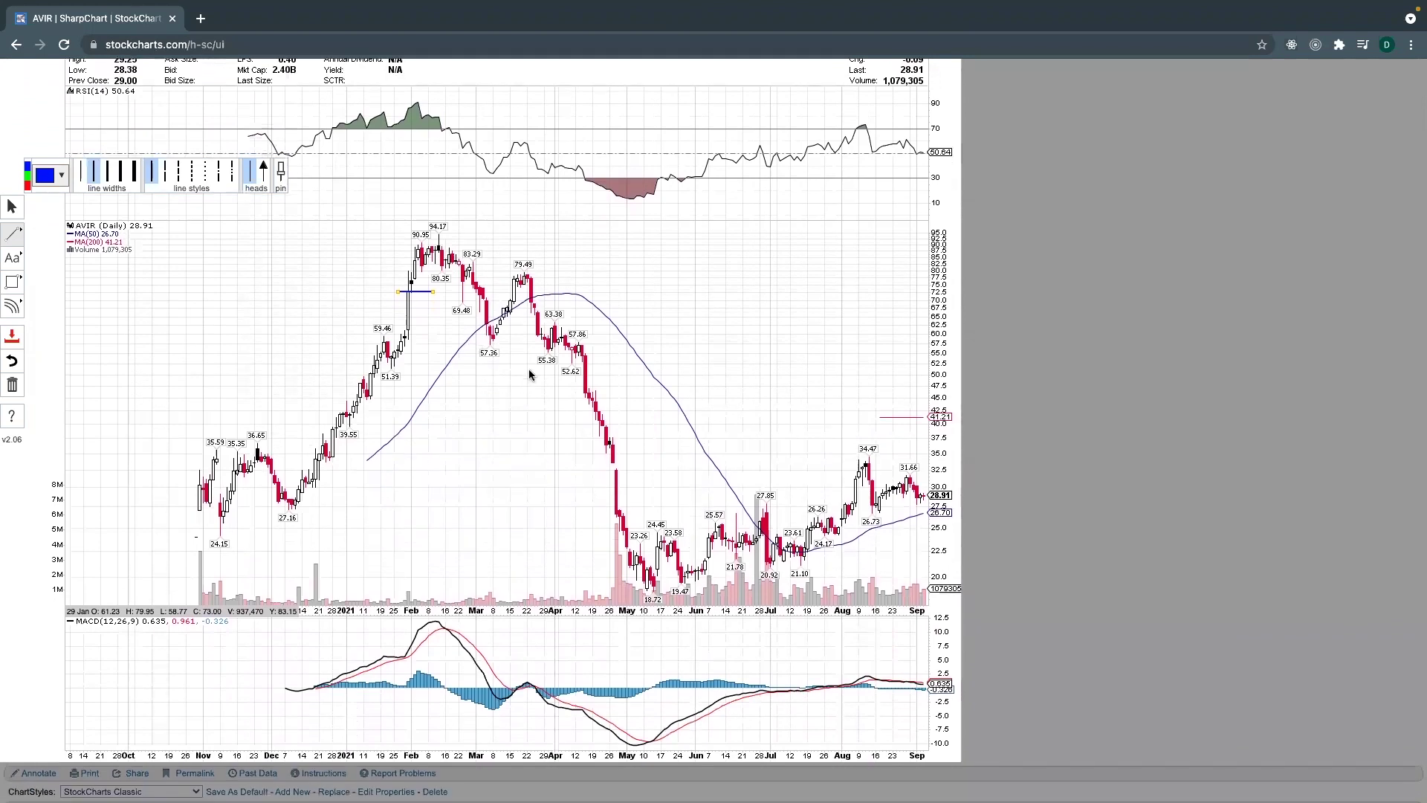
scroll(372, 265, down, 1)
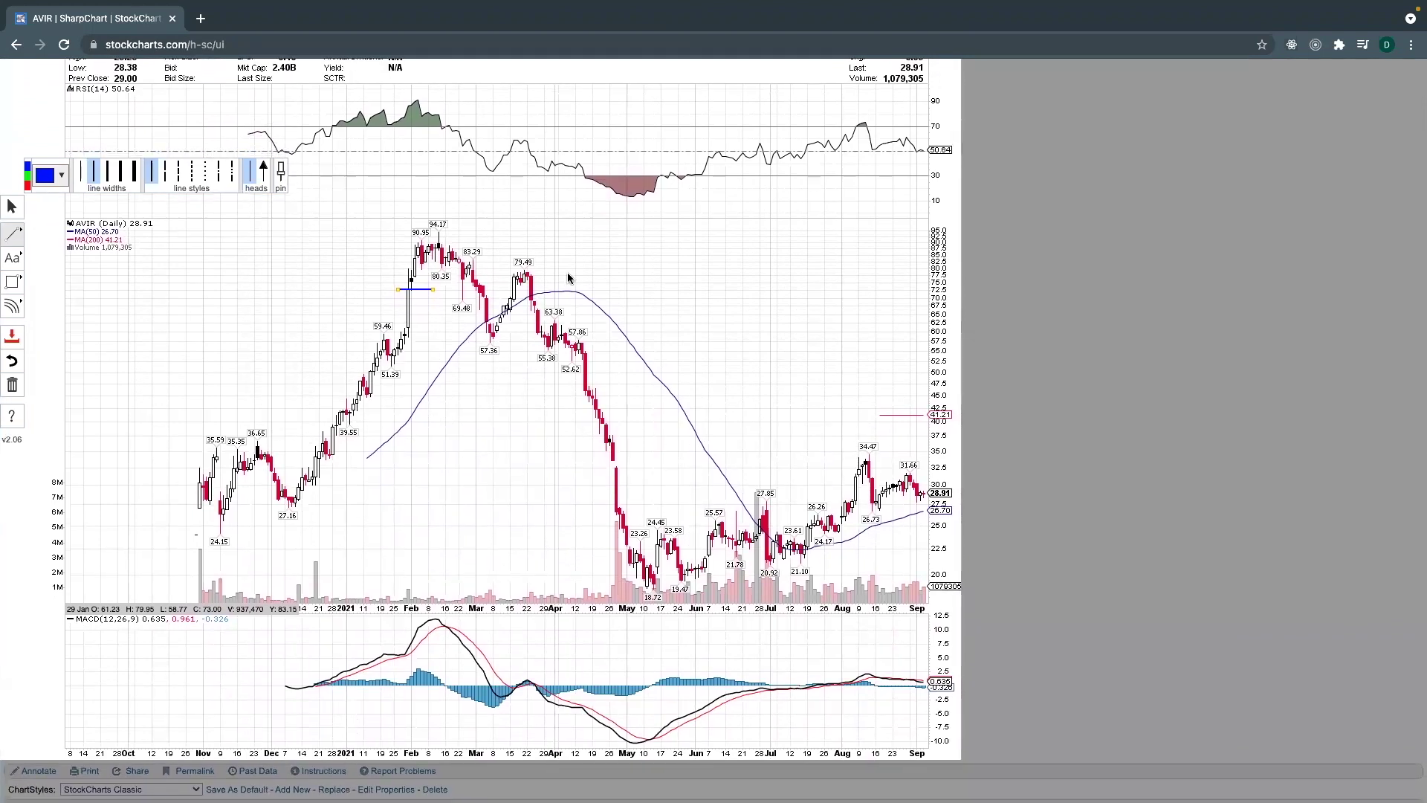
scroll(513, 282, up, 1)
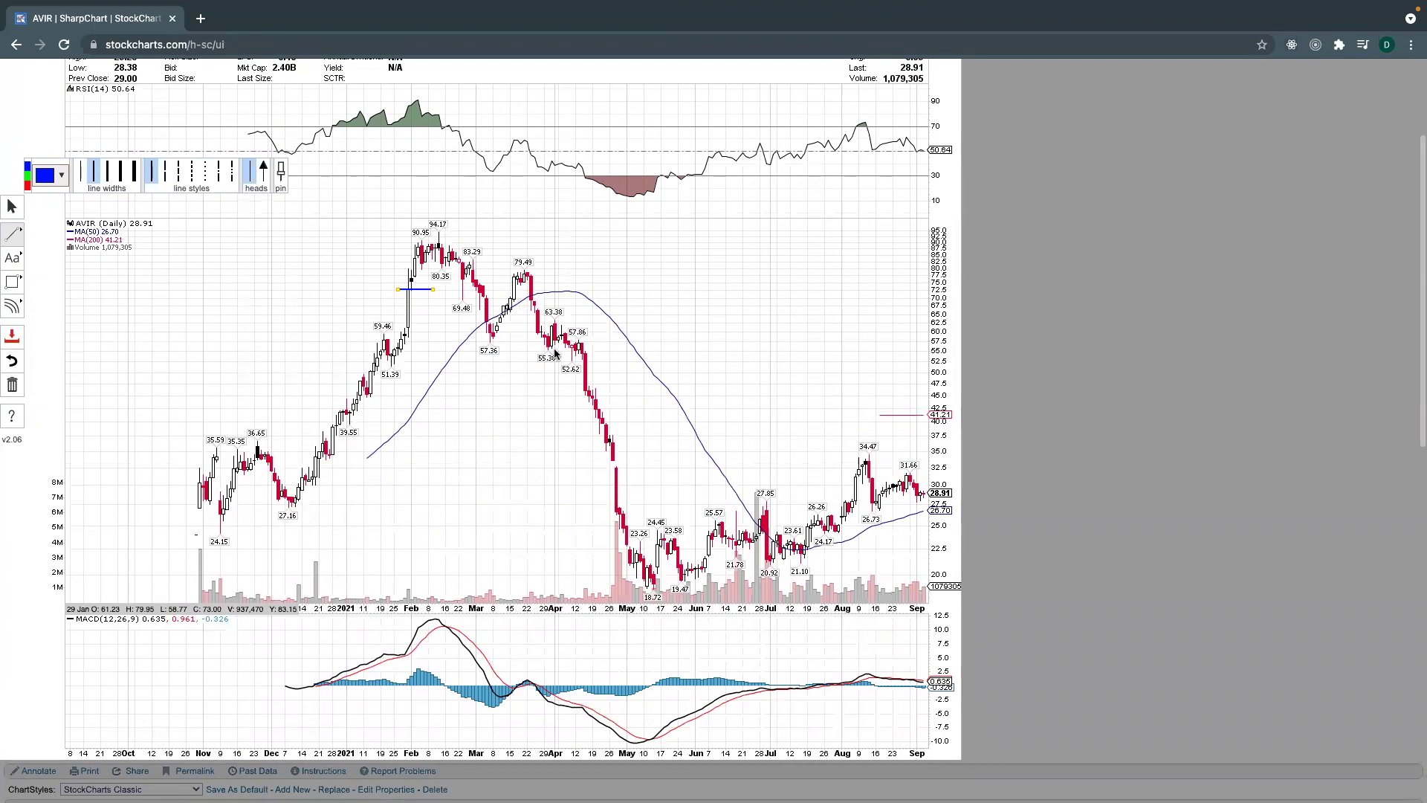
scroll(634, 506, down, 2)
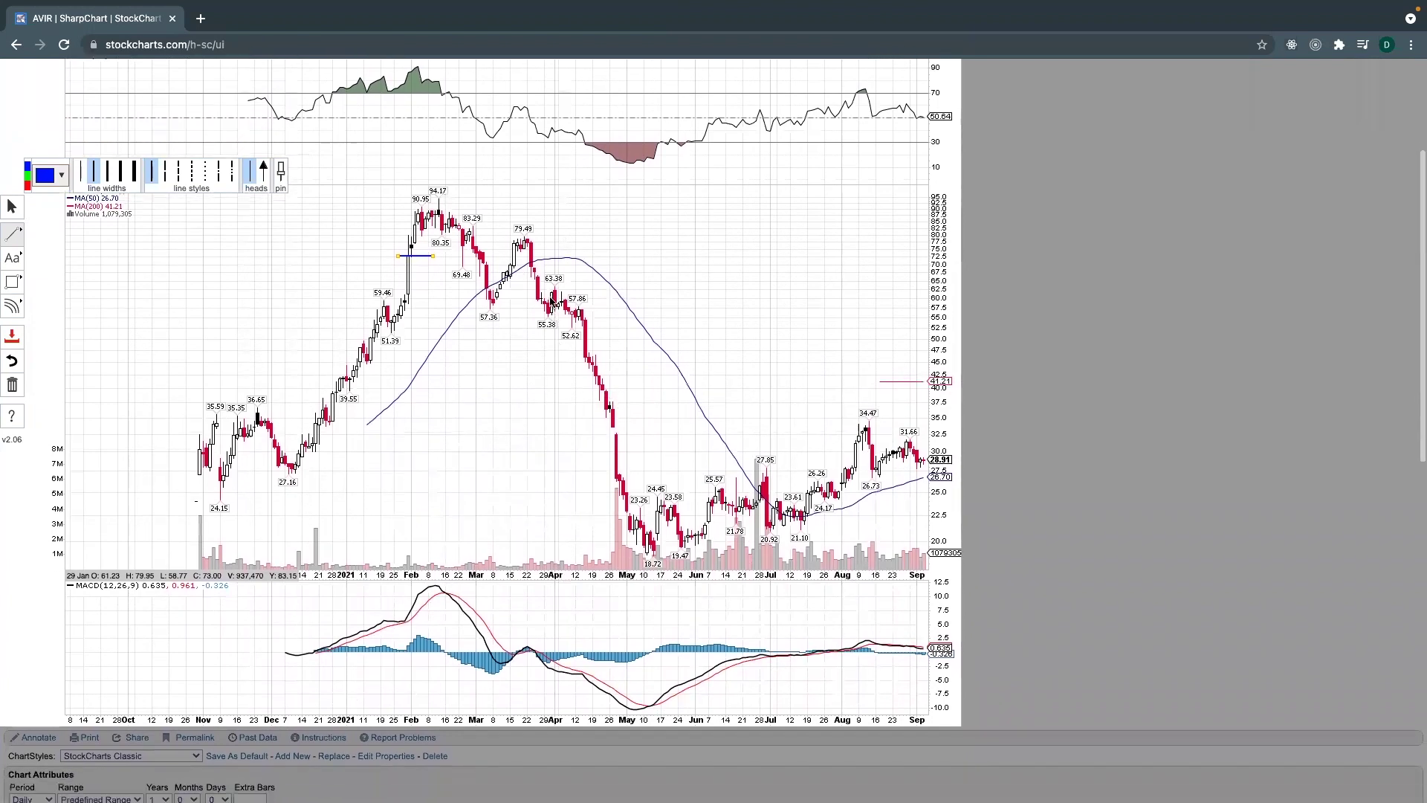
scroll(595, 416, down, 1)
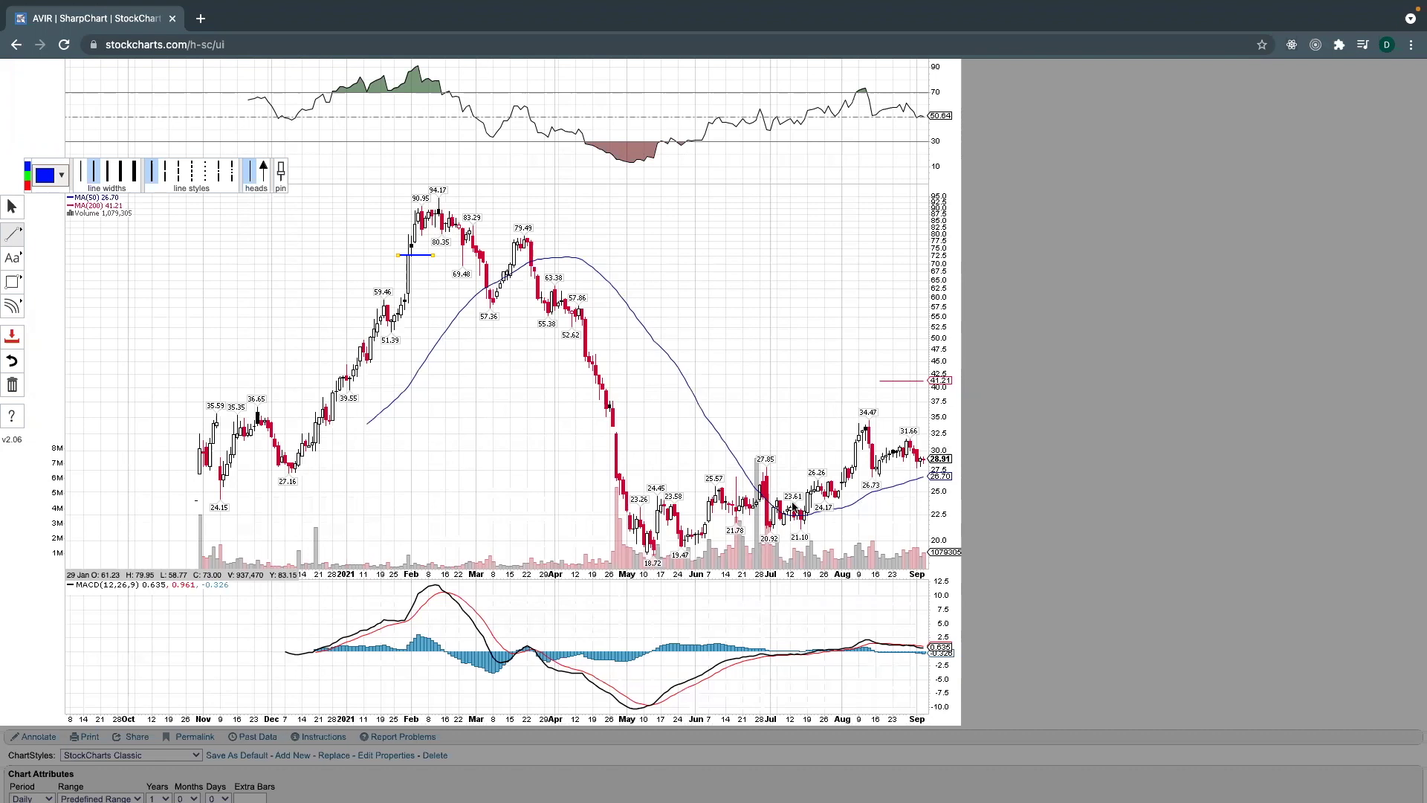
scroll(1009, 503, down, 1)
scroll(1009, 503, down, 1)
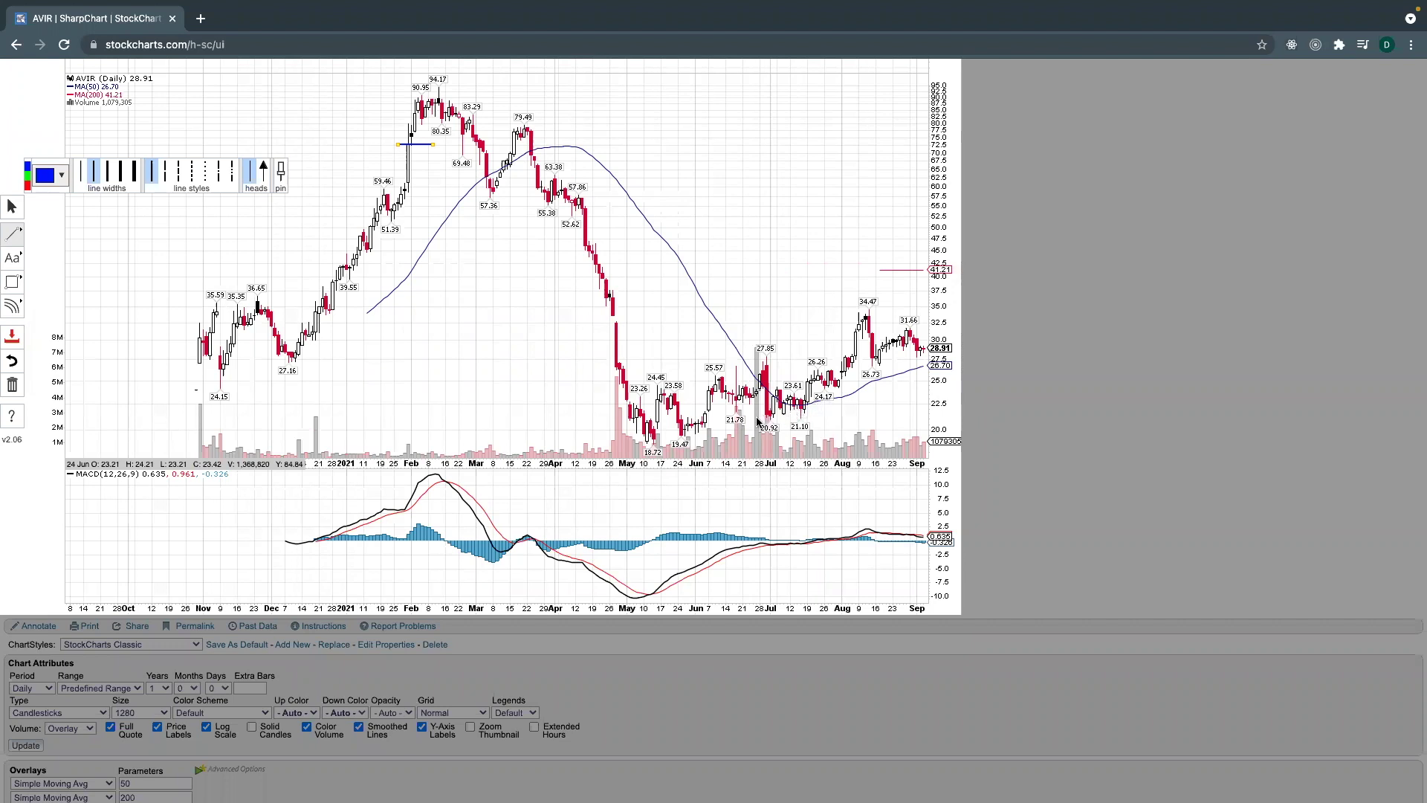
click(652, 439)
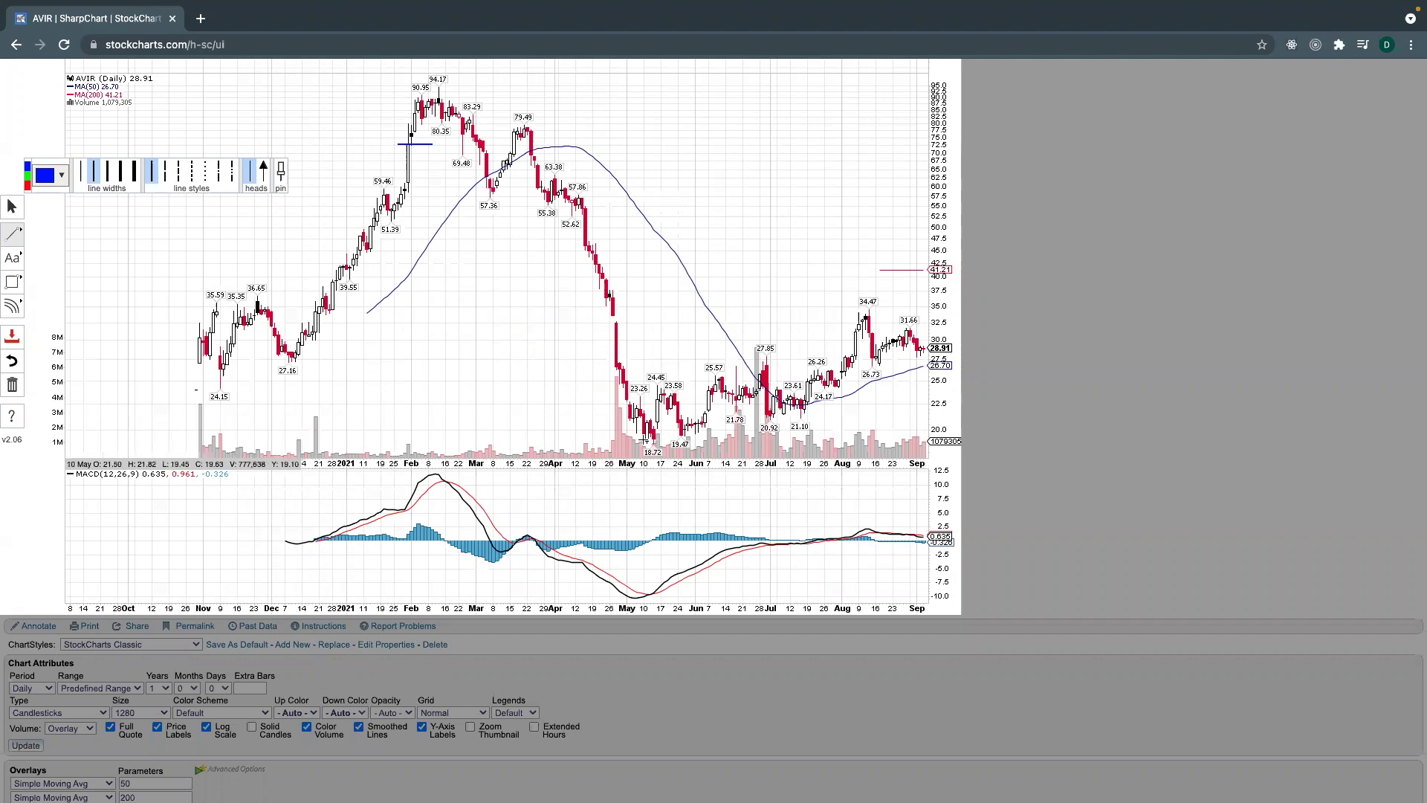
mouse_move(653, 437)
mouse_down()
mouse_move(813, 409)
mouse_move(832, 410)
mouse_move(826, 431)
mouse_move(930, 395)
mouse_up()
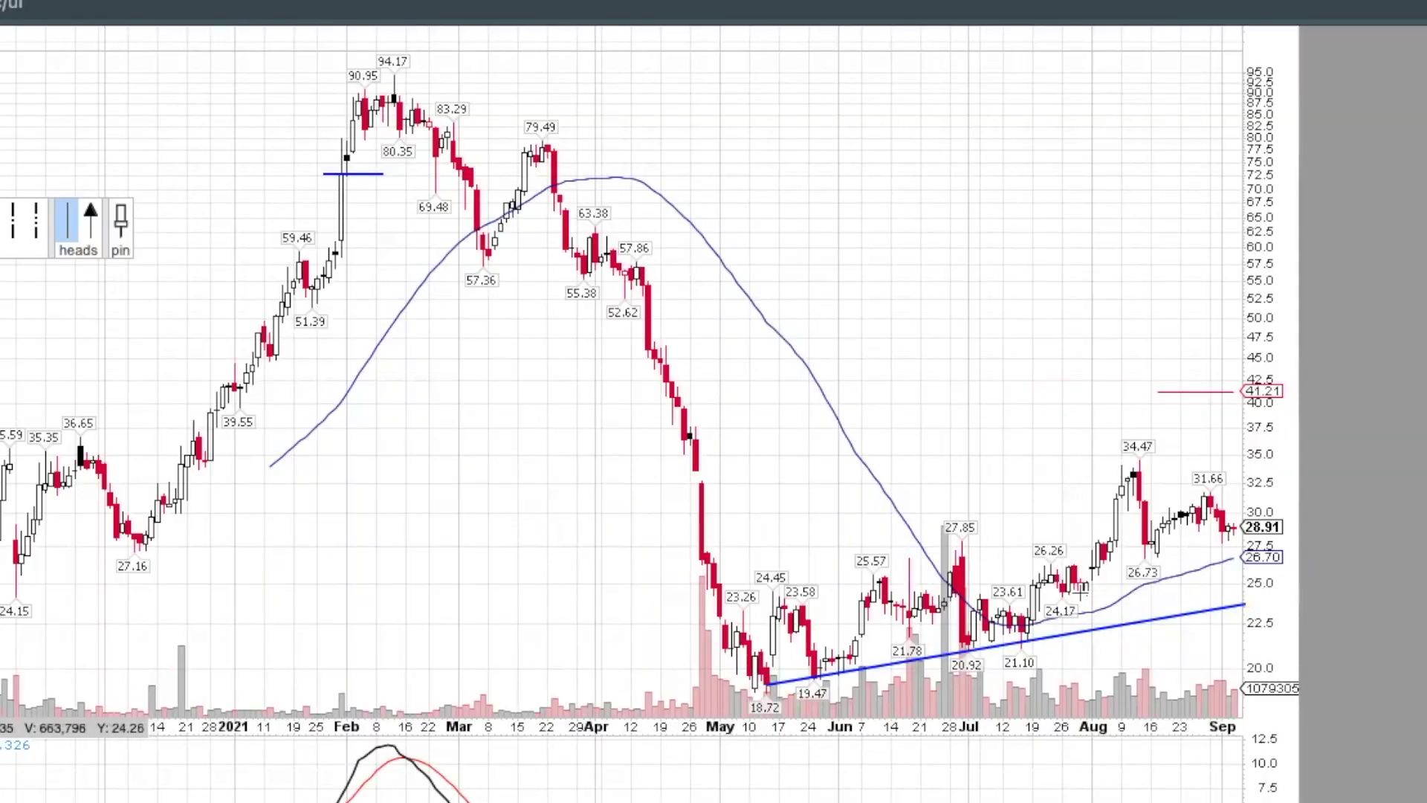
Step: Draw a second, steeper support line from the late-July low to the early-September candles and adjust its end point
mouse_move(1073, 595)
mouse_down()
mouse_move(1219, 561)
mouse_move(1168, 578)
mouse_move(1237, 529)
mouse_up()
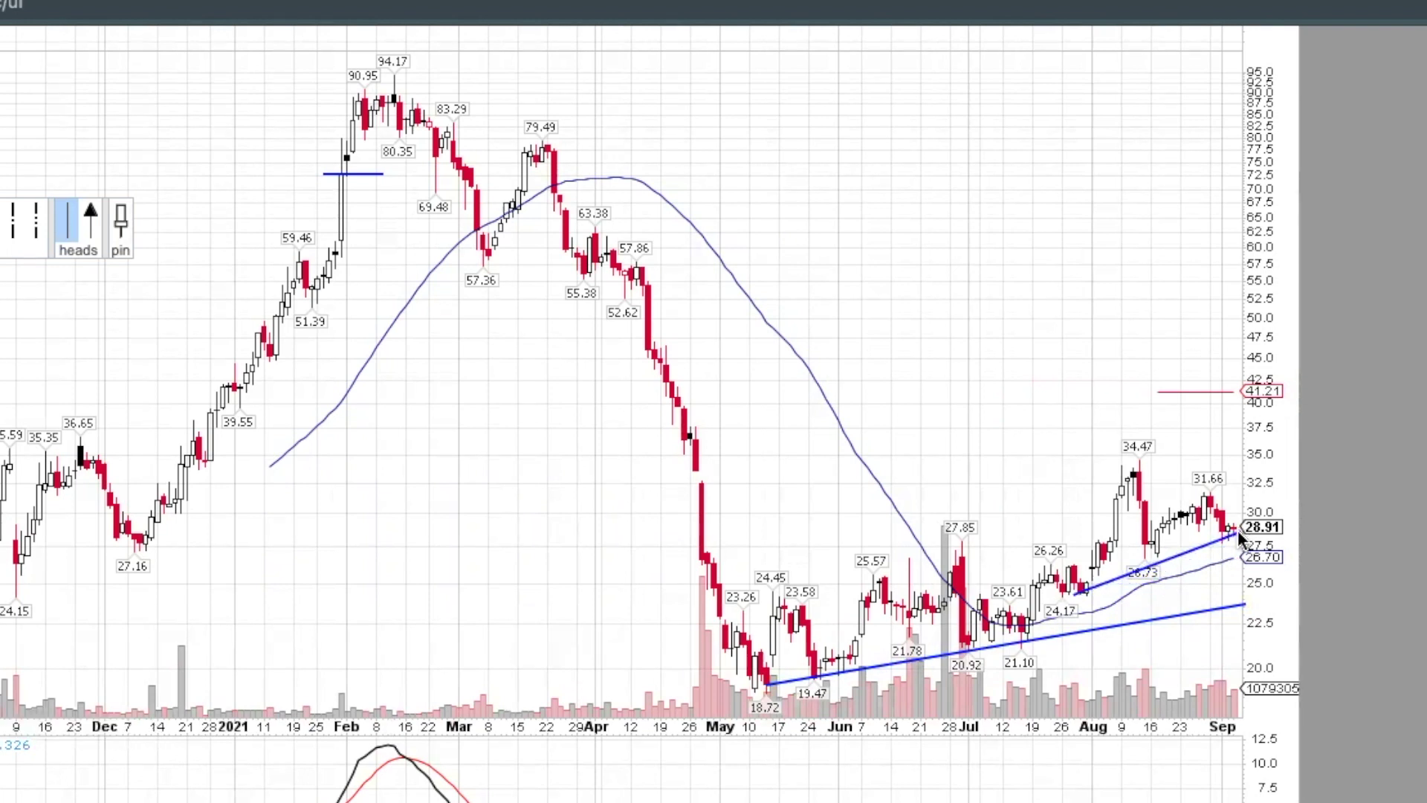
click(1238, 529)
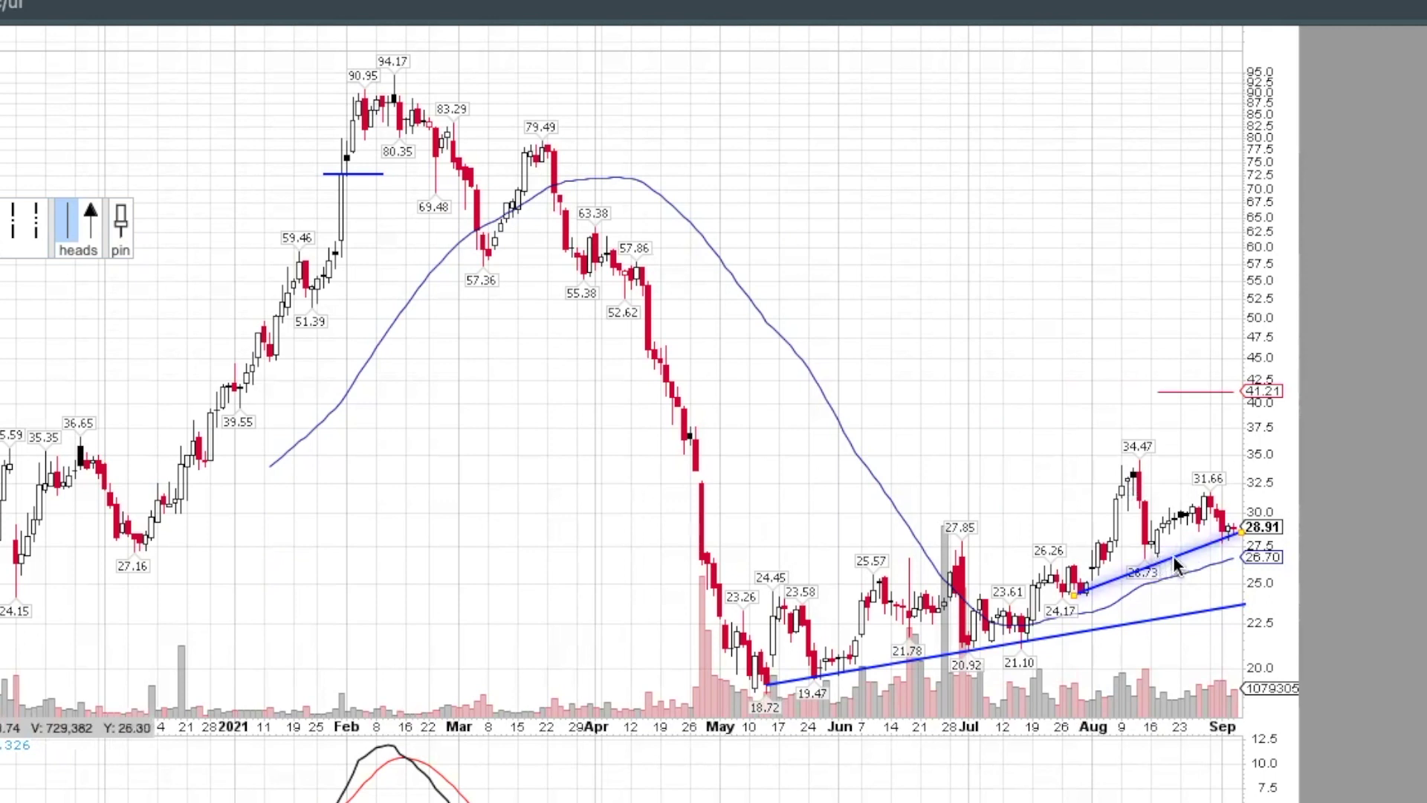
drag(1228, 537, 1239, 531)
click(970, 111)
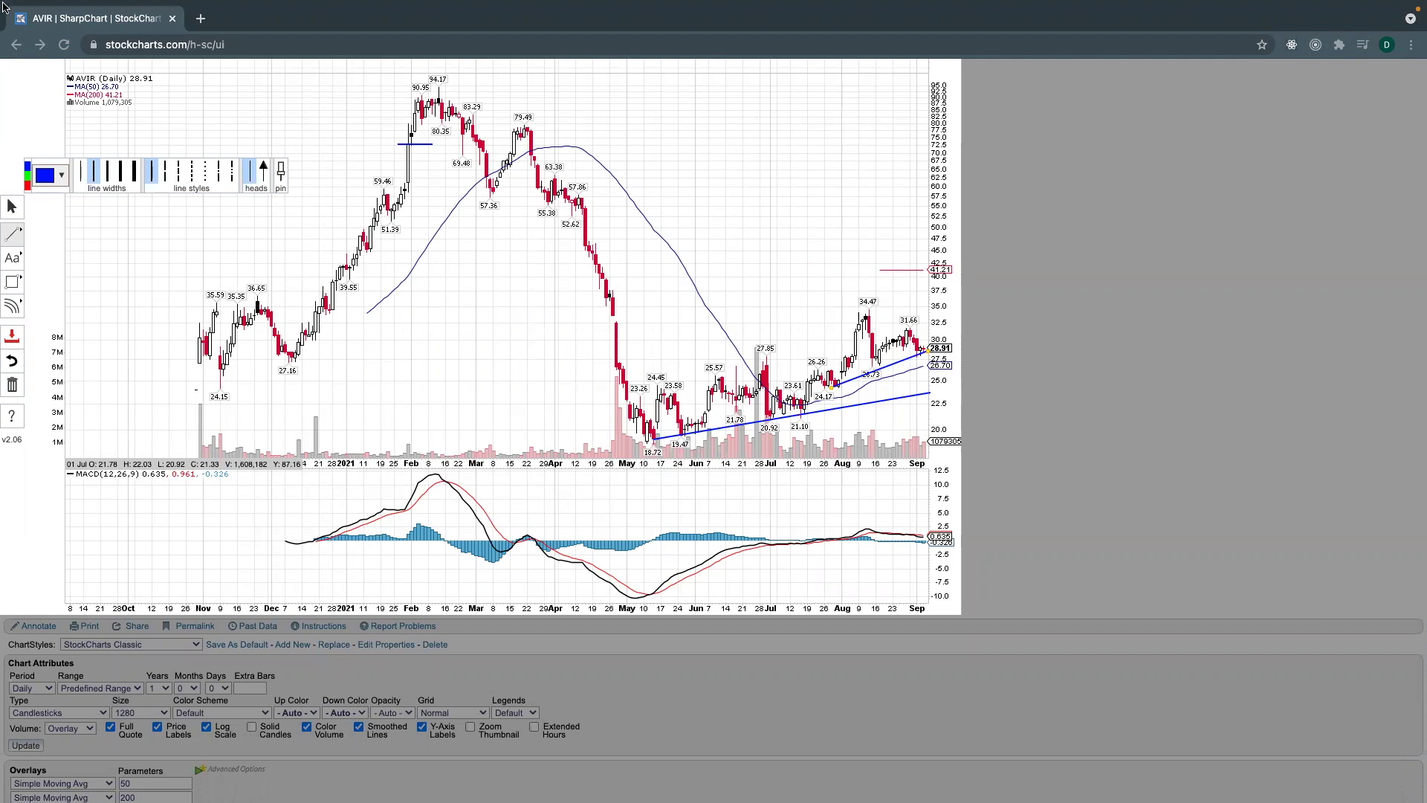
Step: Exit the AVIR chart annotations without saving the changes
scroll(625, 319, up, 3)
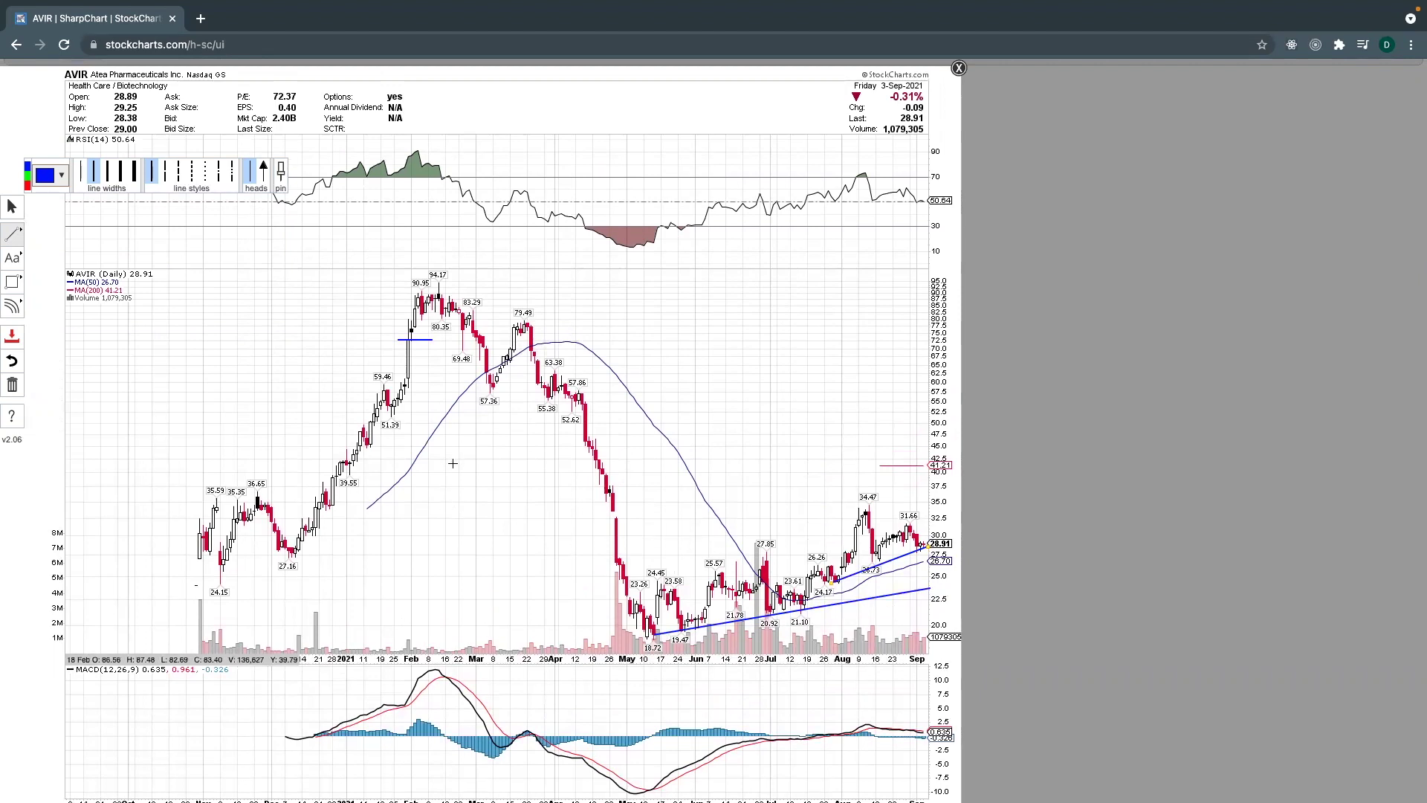
scroll(182, 223, up, 3)
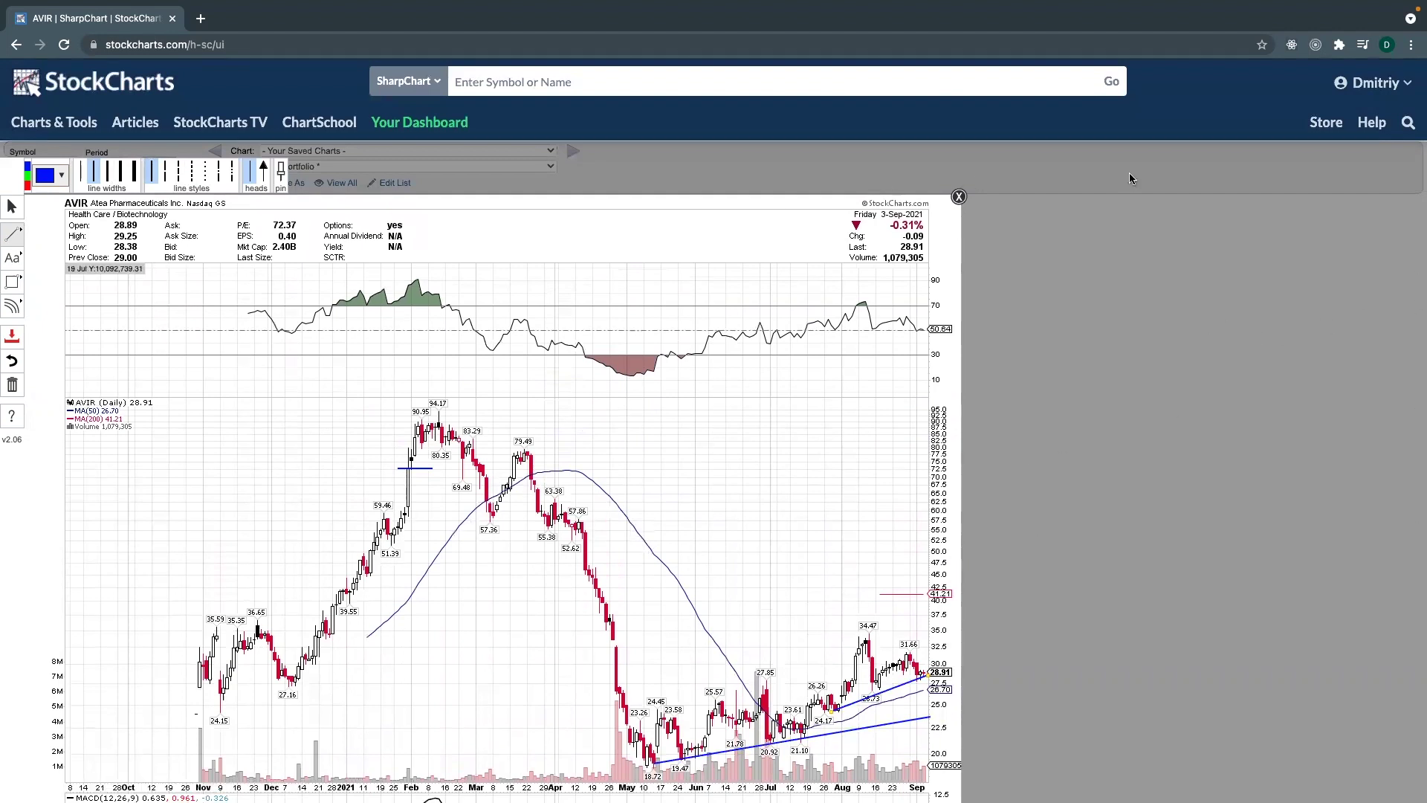
click(959, 197)
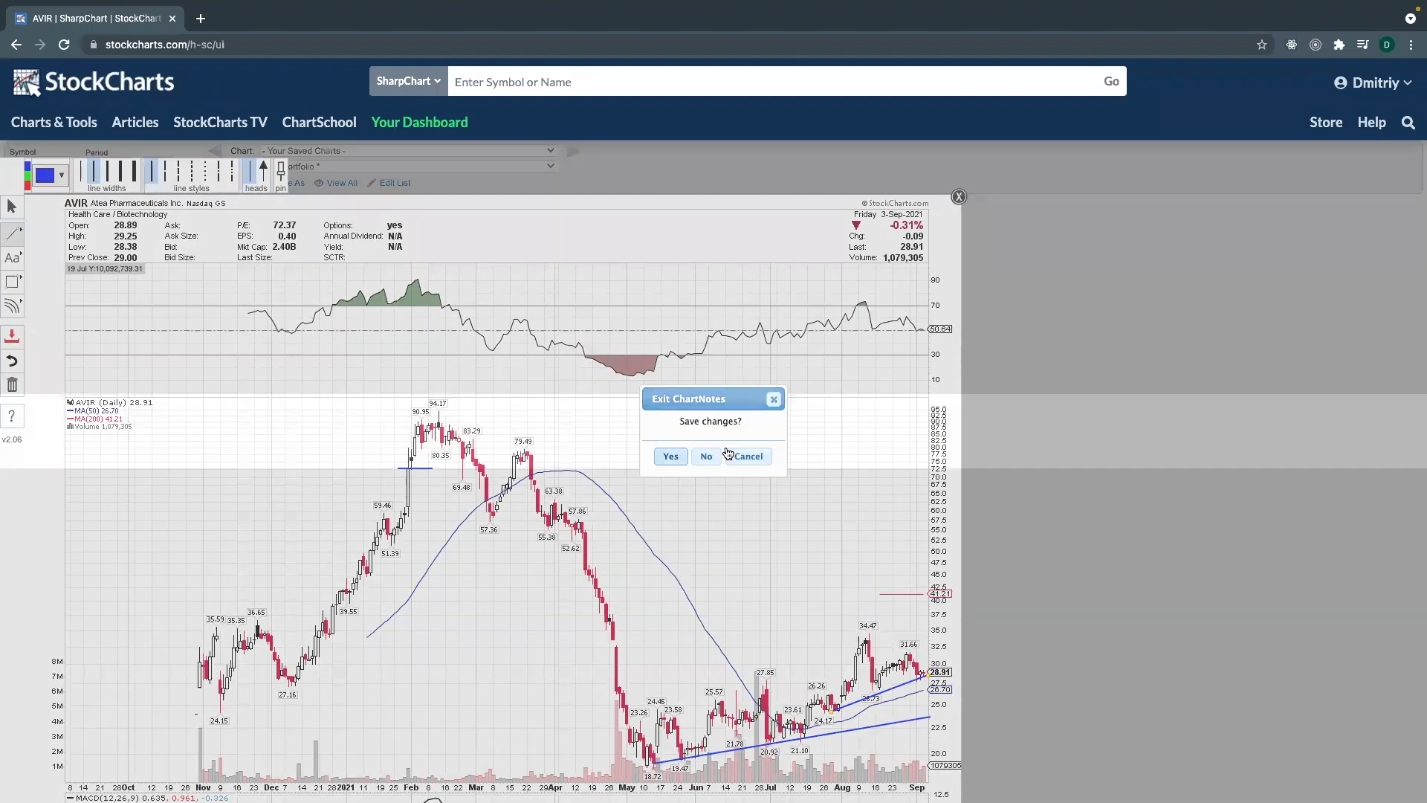
click(706, 457)
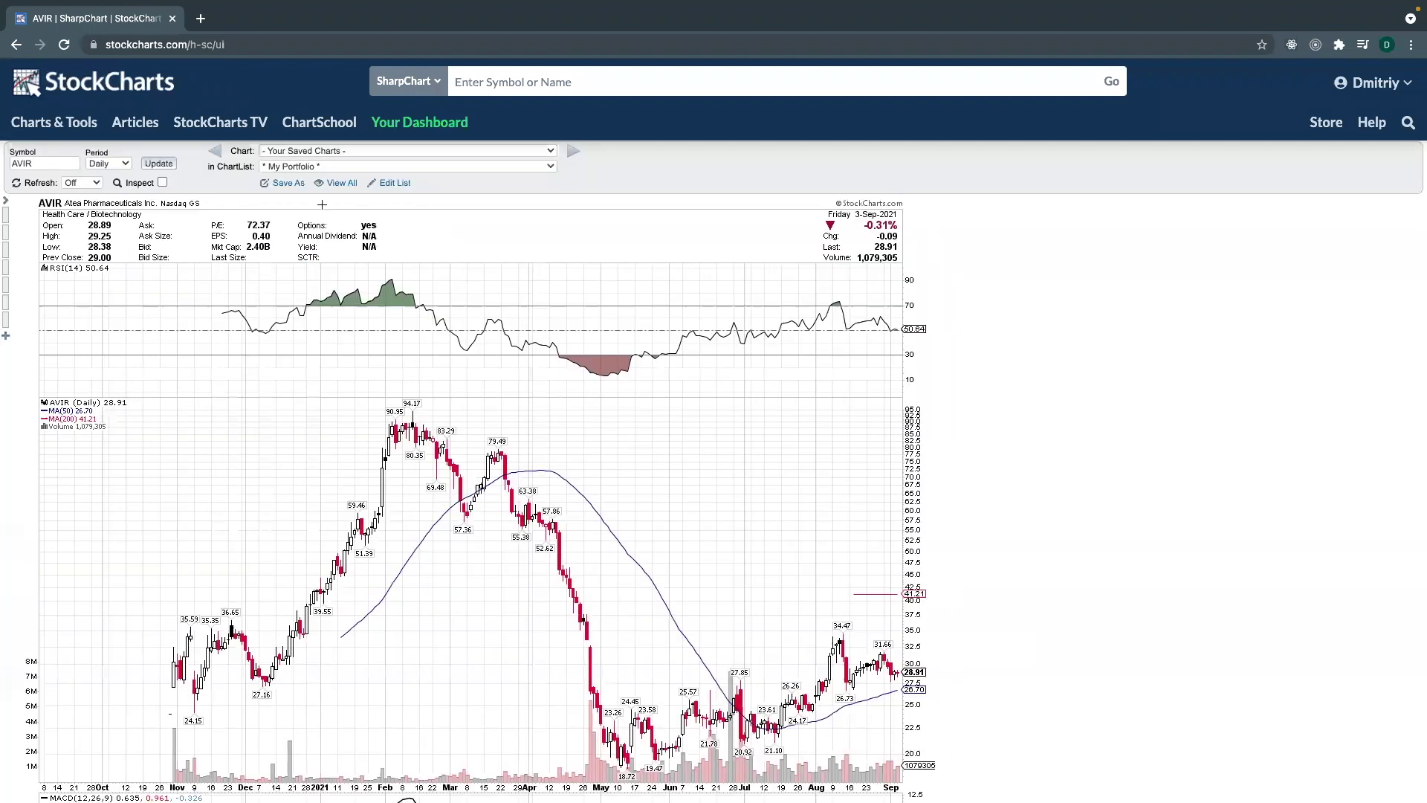
Step: Switch the chart back to the symbol TSLA
click(44, 163)
text(TSLA)
key(Return)
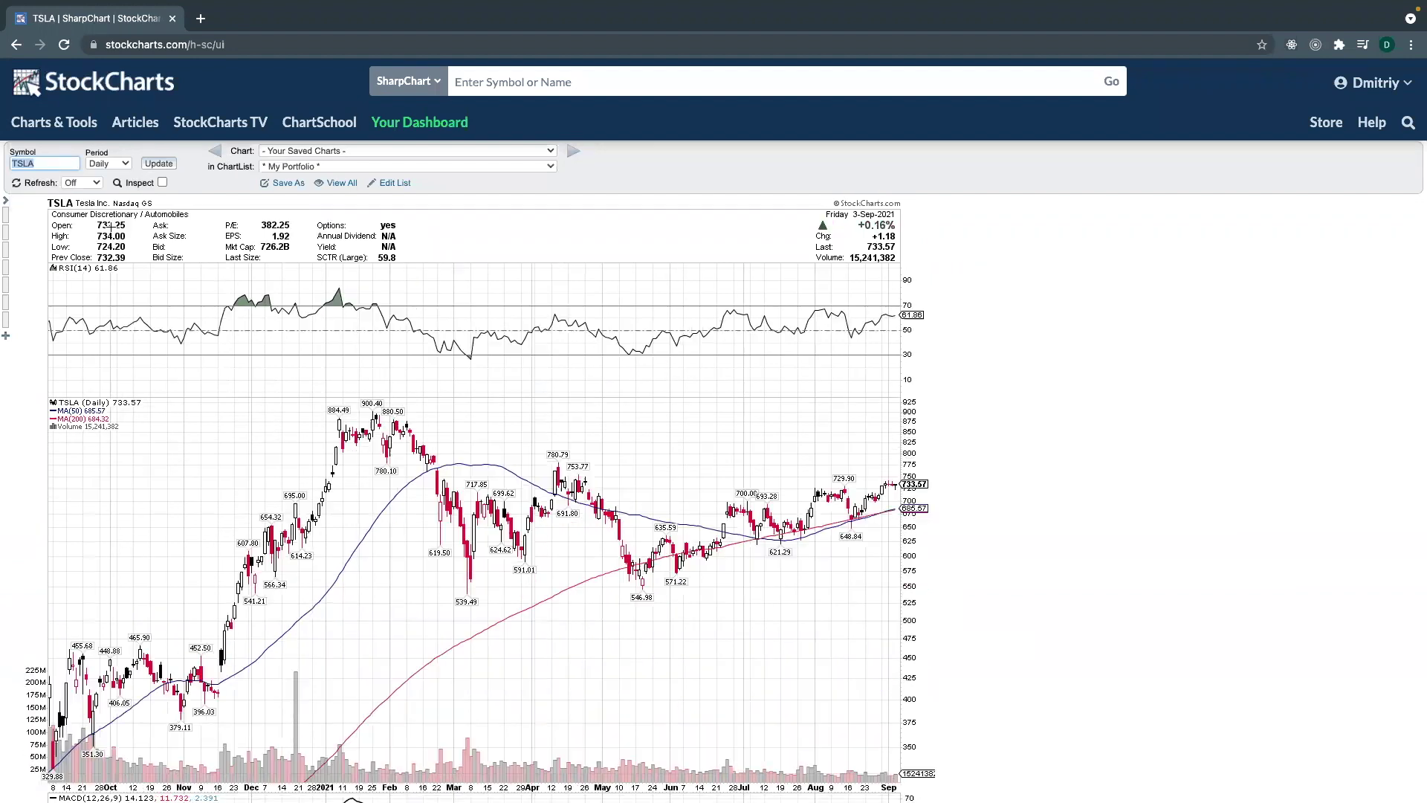
scroll(996, 607, down, 3)
scroll(994, 605, down, 2)
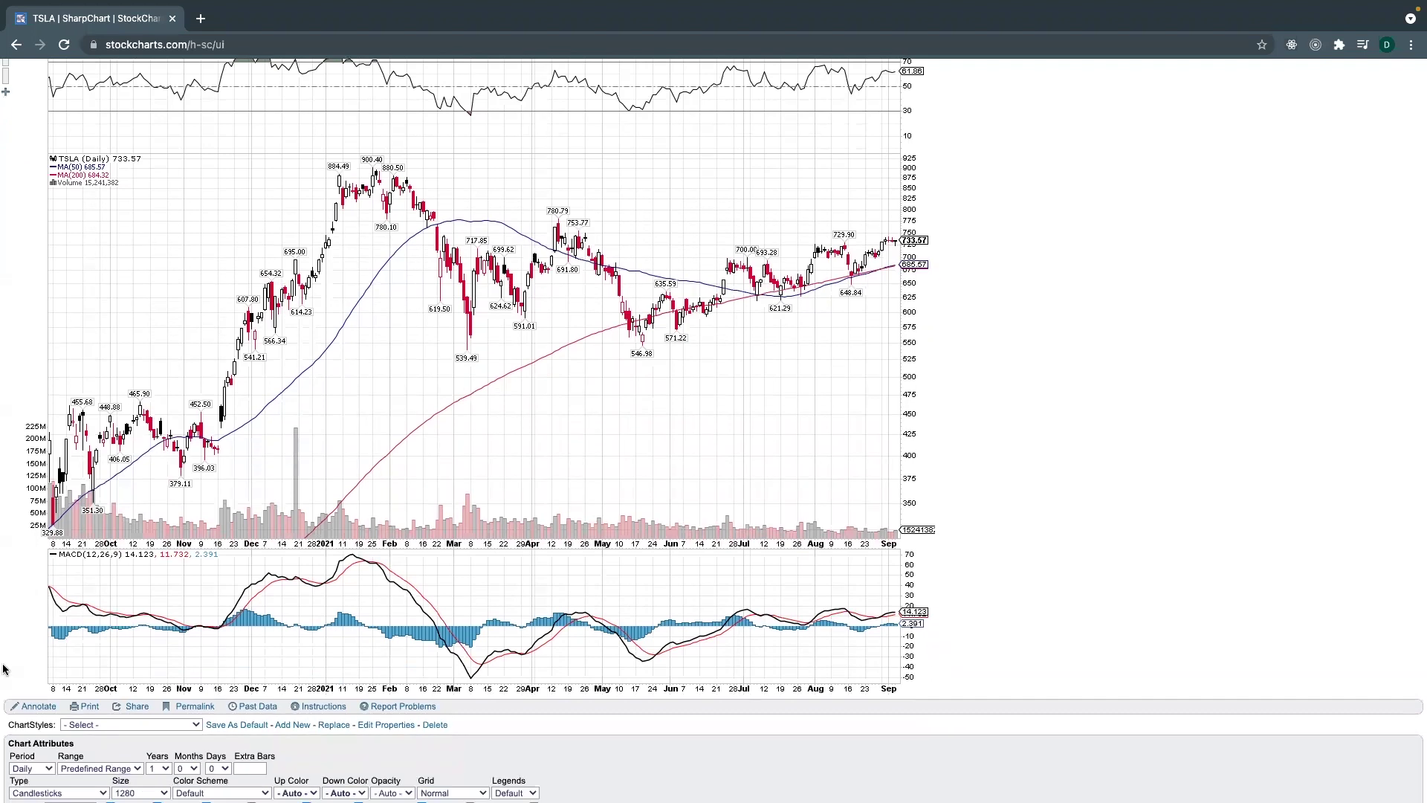
scroll(6, 666, down, 2)
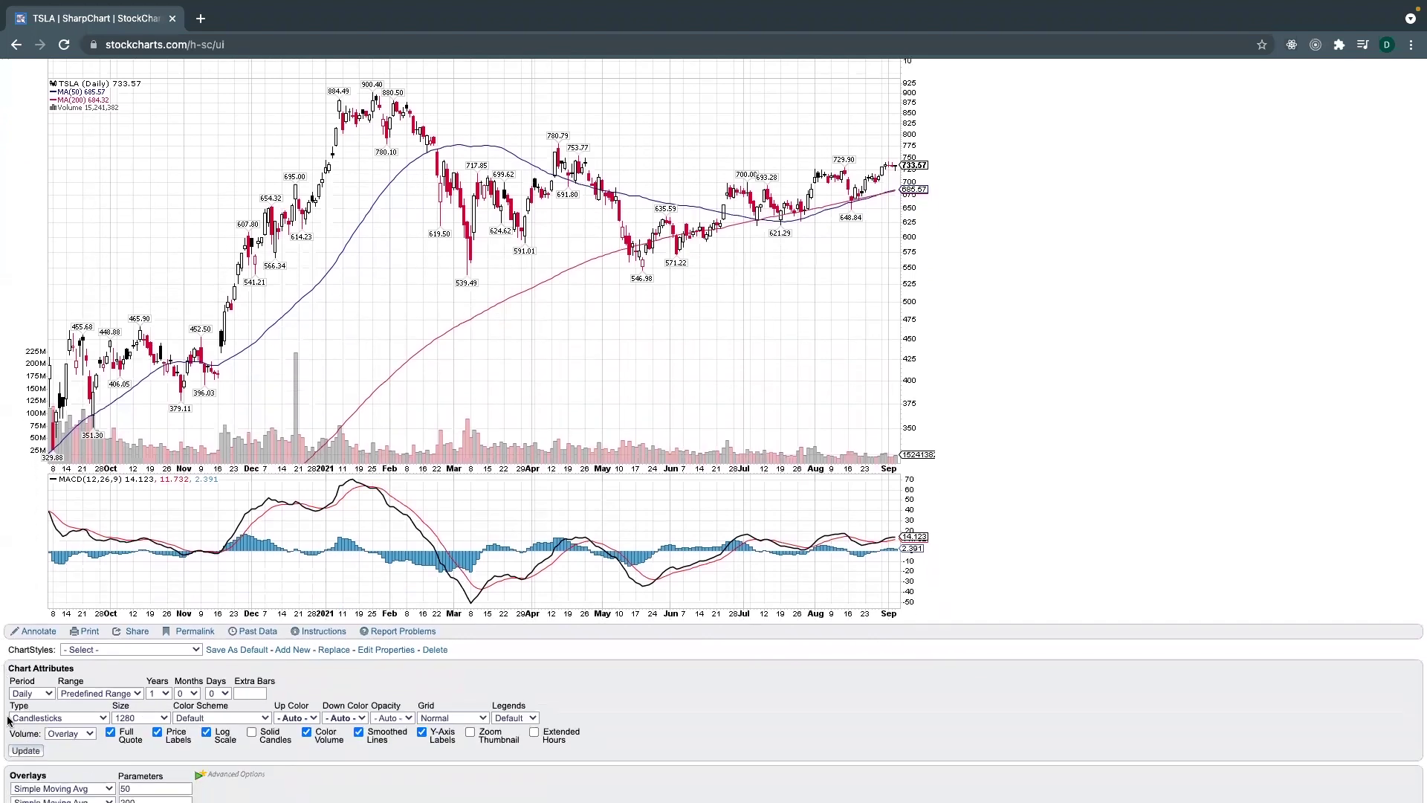
Step: Annotate the TSLA chart with a rising support line from the mid-May low, beneath the July and August lows, to early September
click(33, 631)
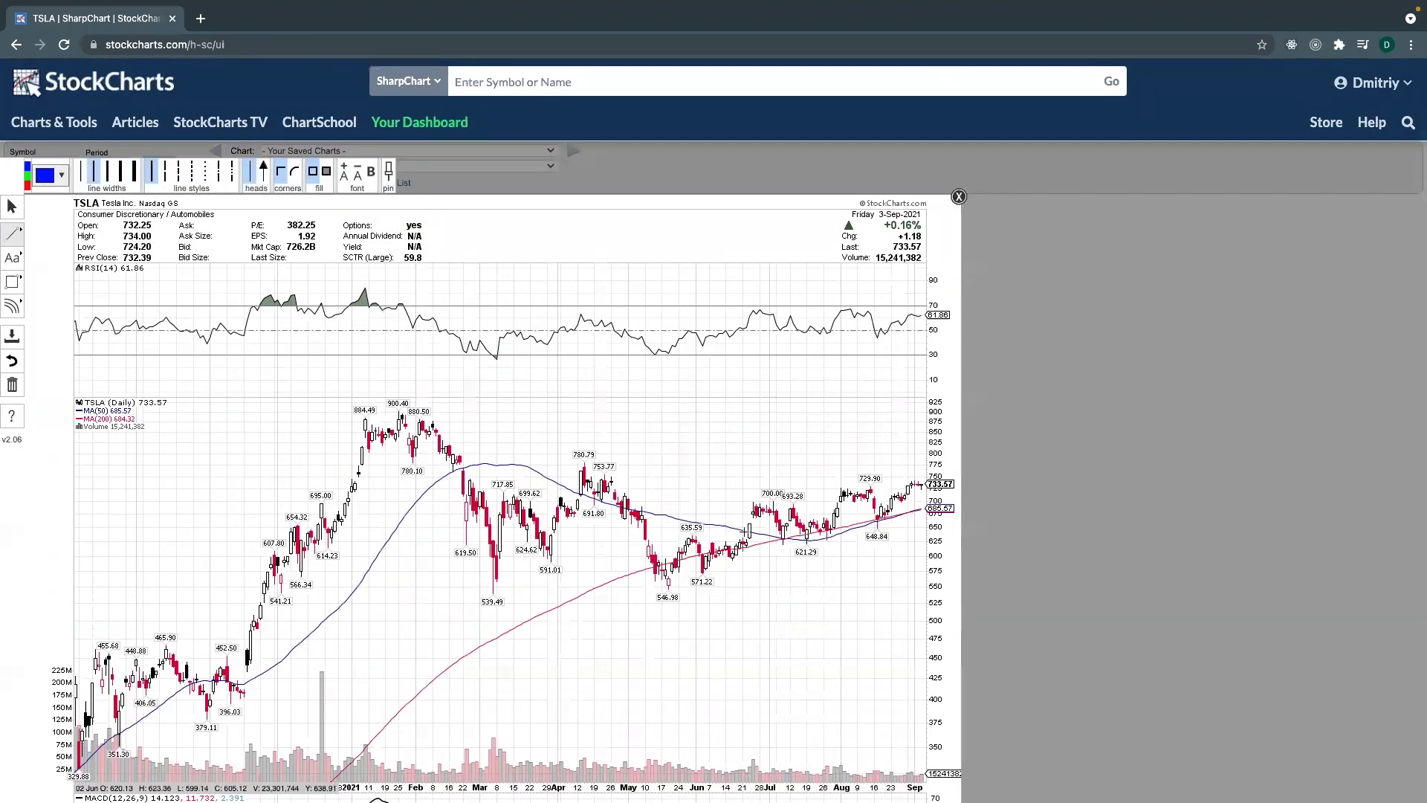
scroll(1001, 582, down, 3)
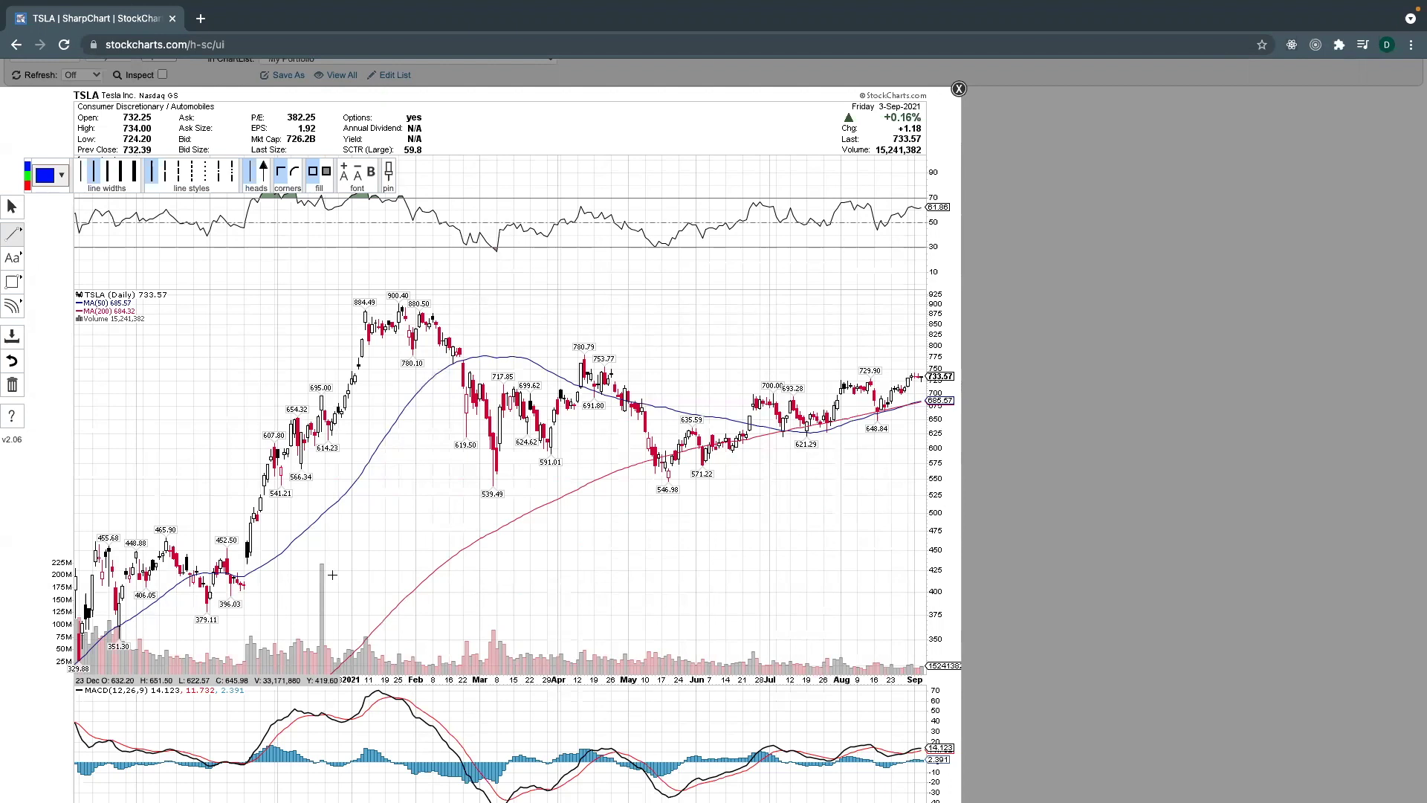
scroll(695, 551, down, 2)
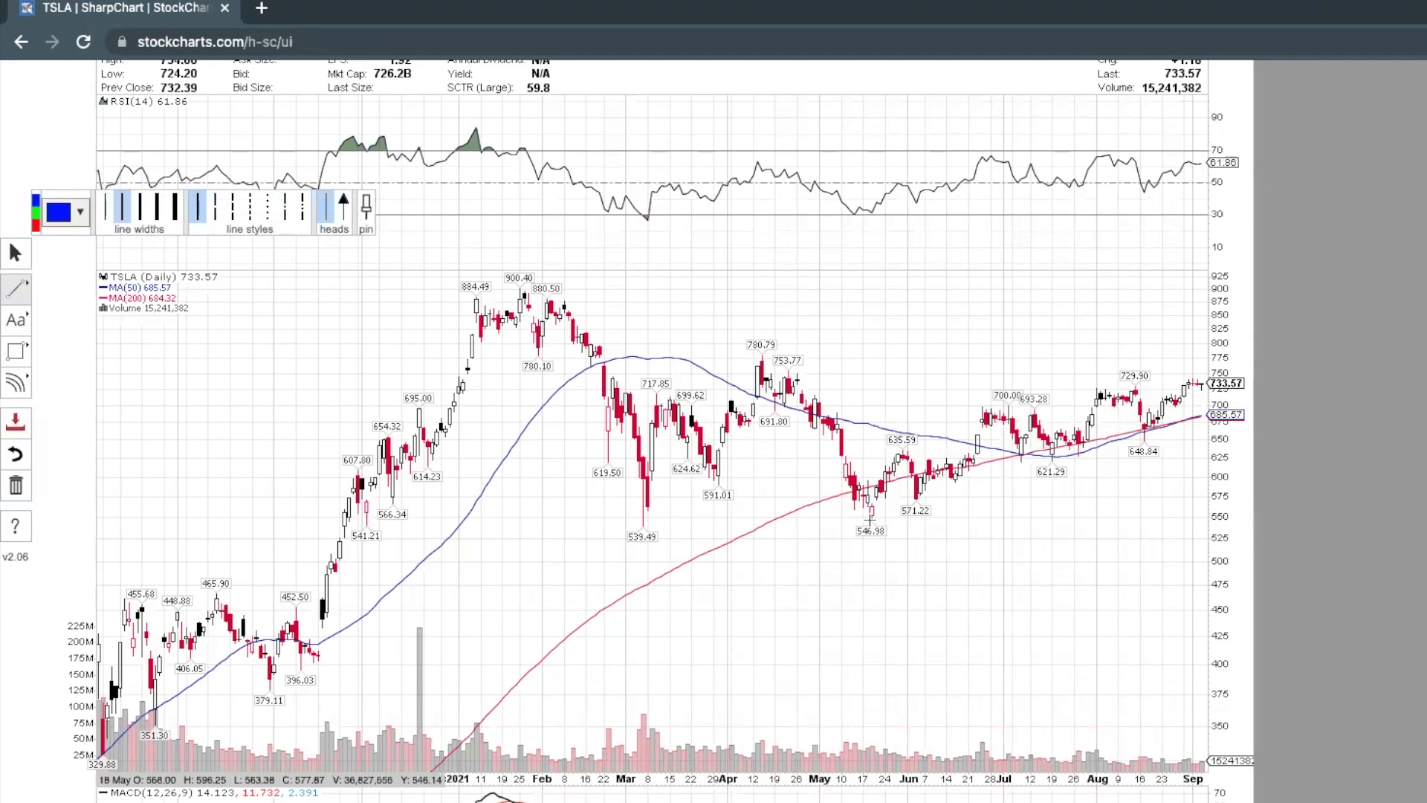
drag(868, 519, 1203, 426)
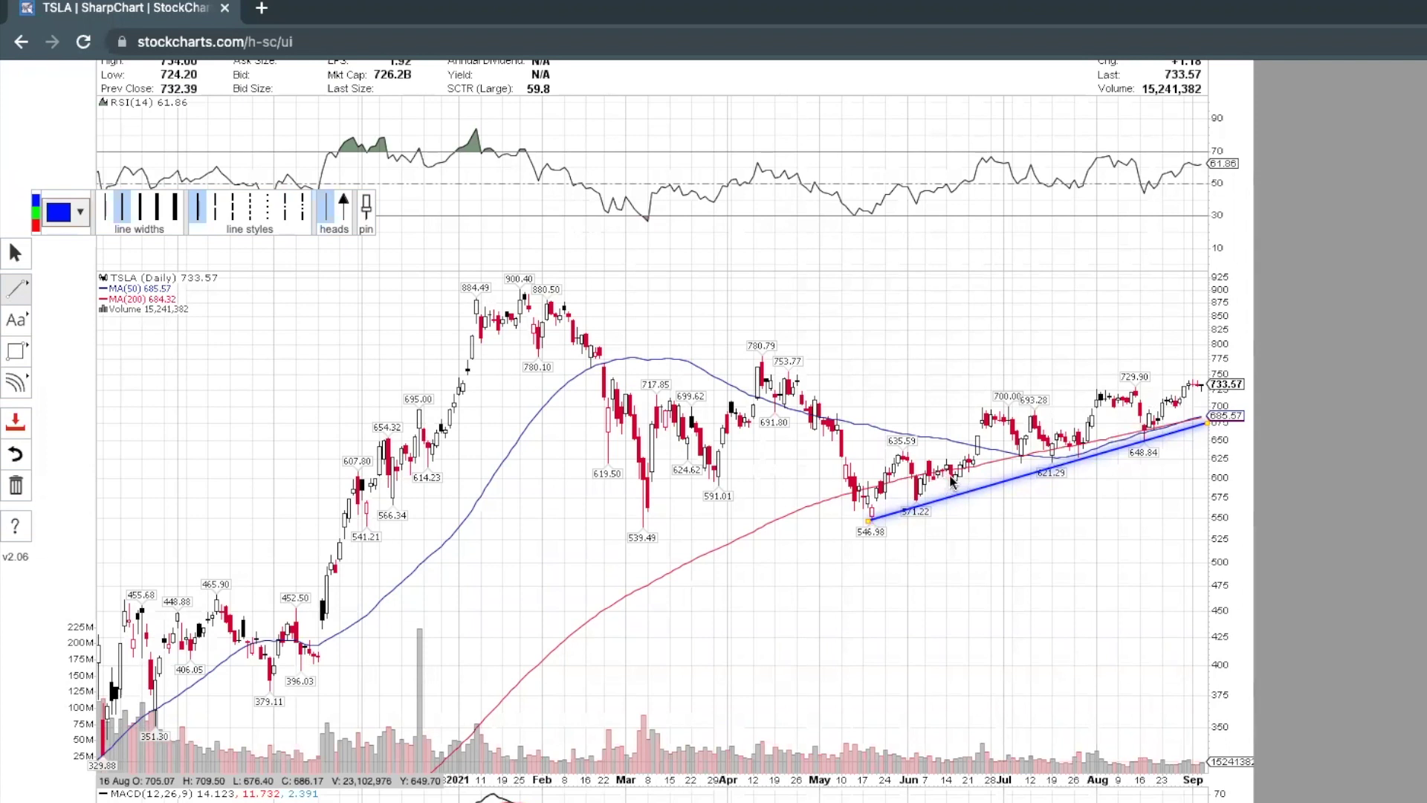
click(955, 487)
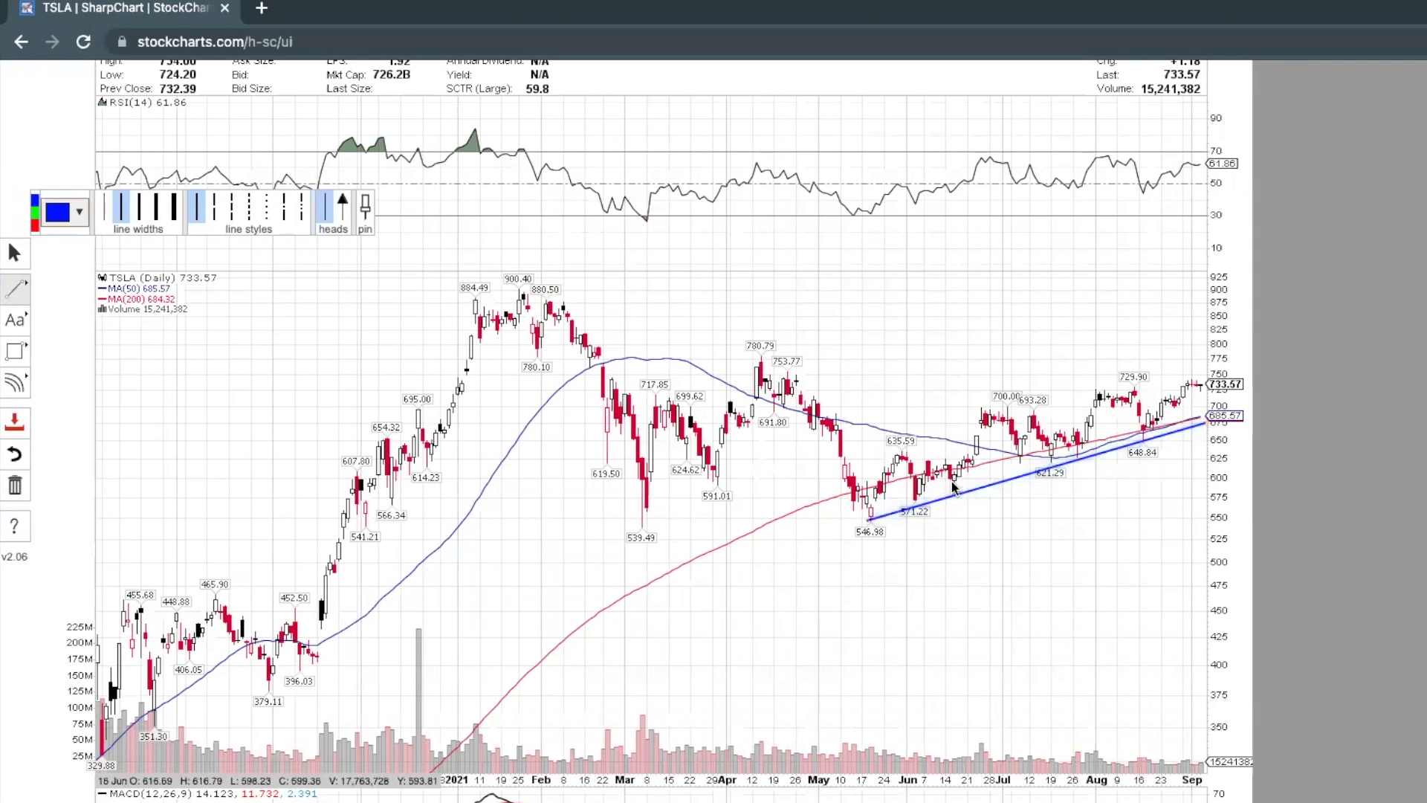
Step: Draw a second rising support line from the mid-June lows and a resistance line above the late-June and August highs, both reaching September
drag(950, 482, 1208, 411)
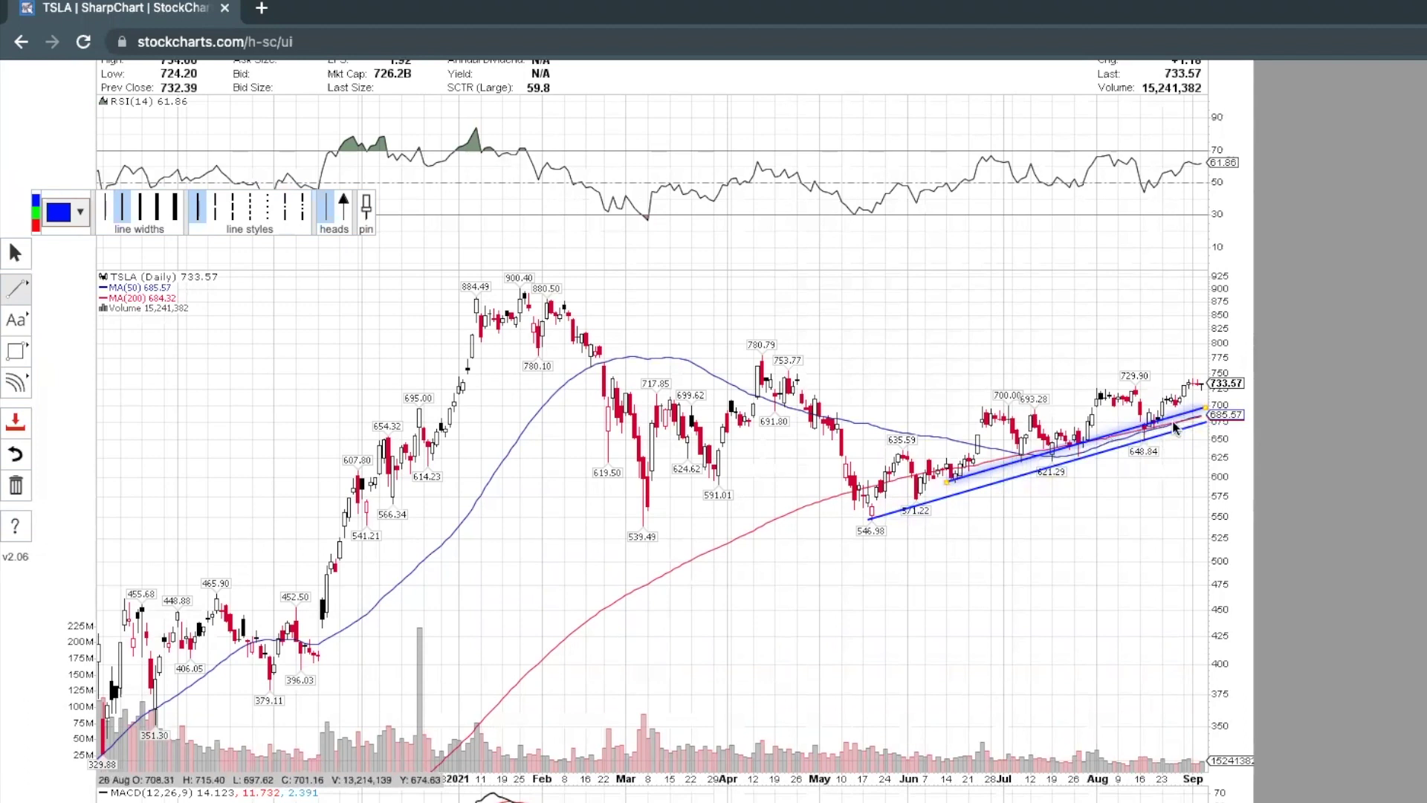
scroll(1115, 442, up, 1)
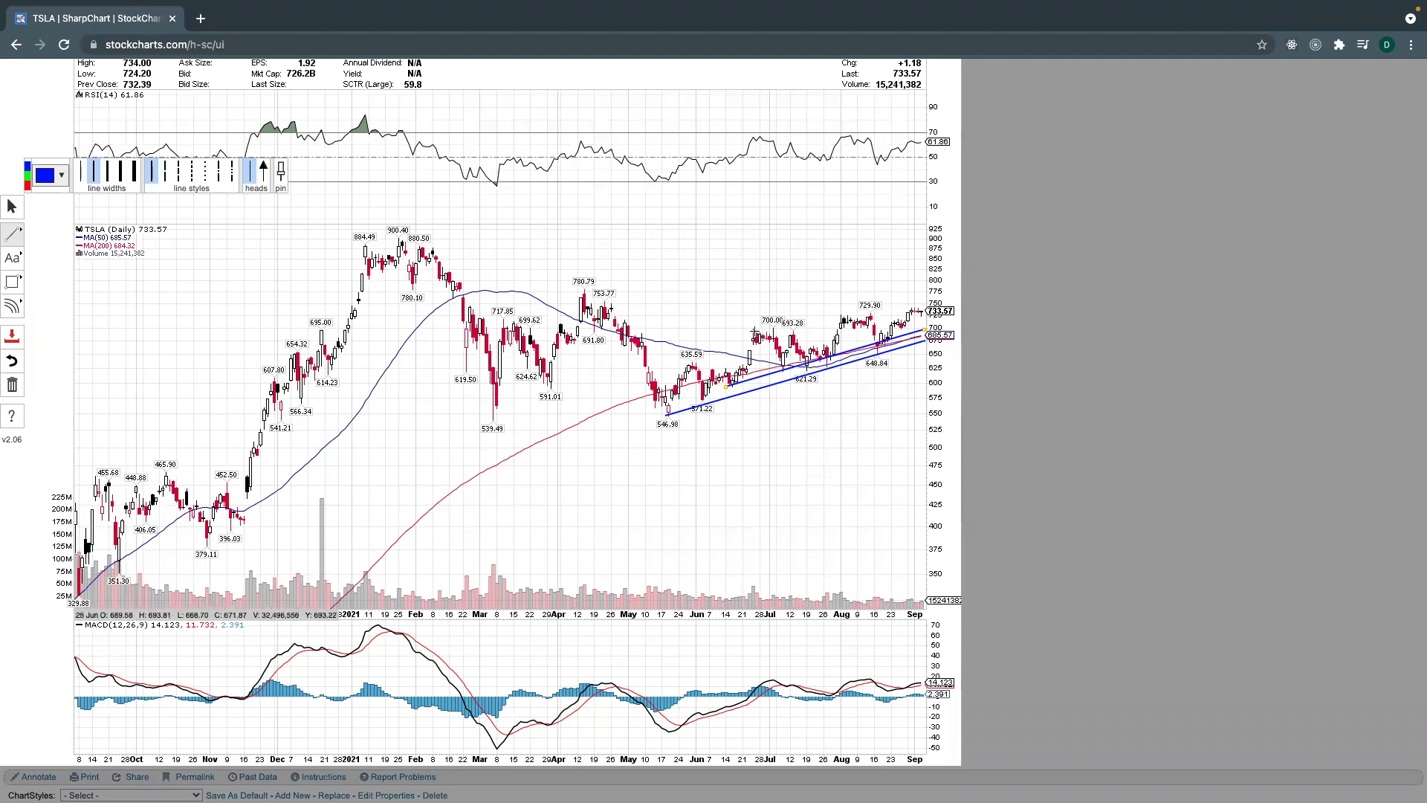
drag(748, 330, 931, 307)
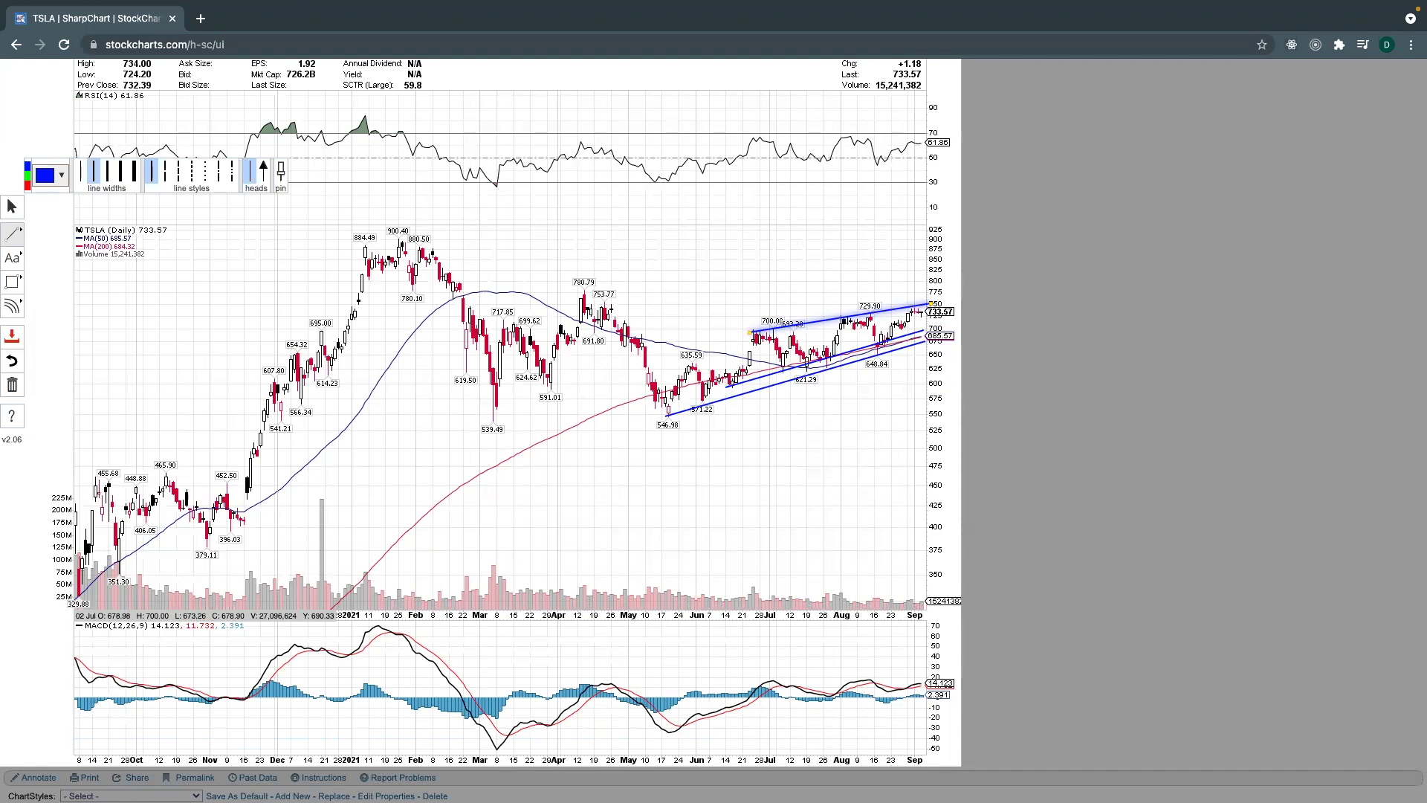
scroll(253, 476, down, 1)
scroll(252, 476, up, 1)
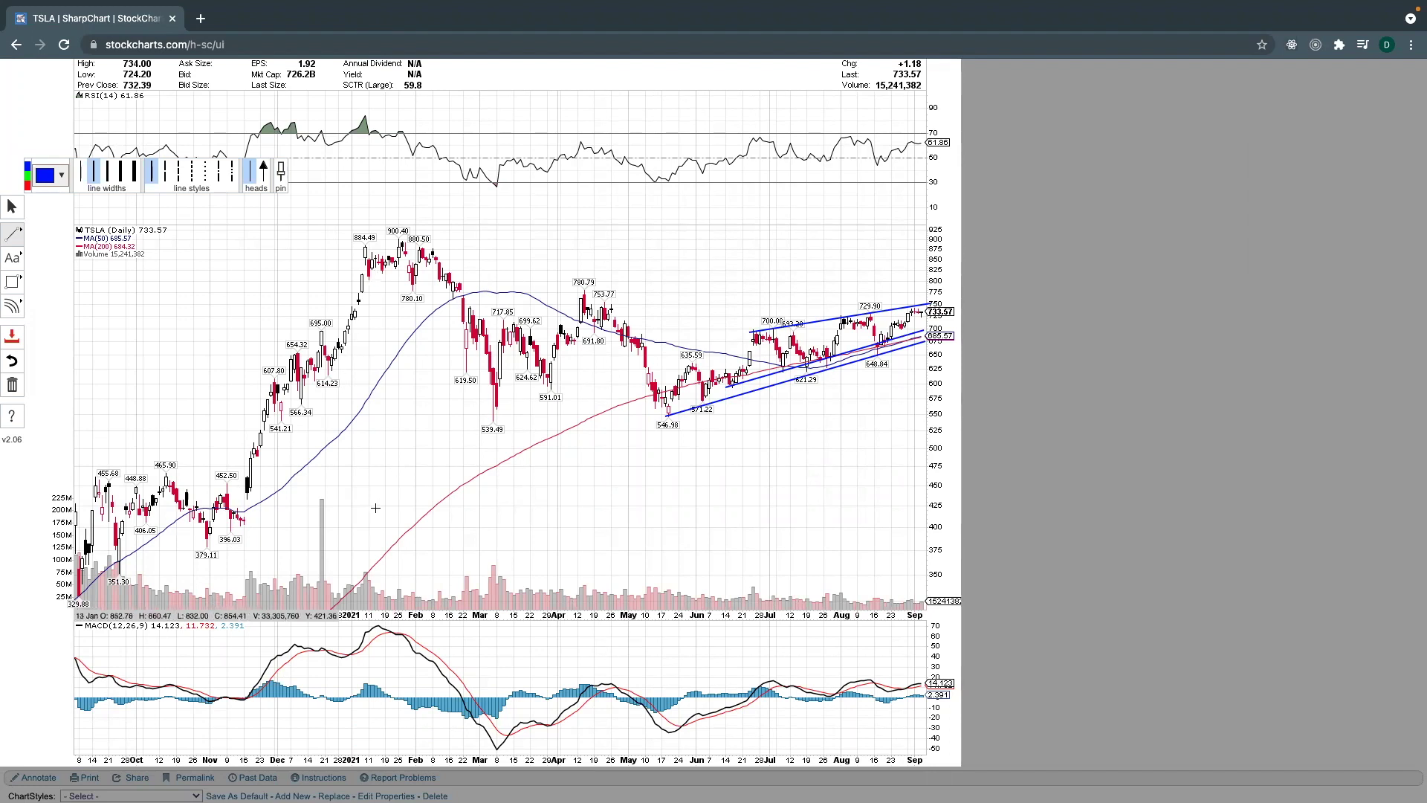
scroll(251, 502, down, 1)
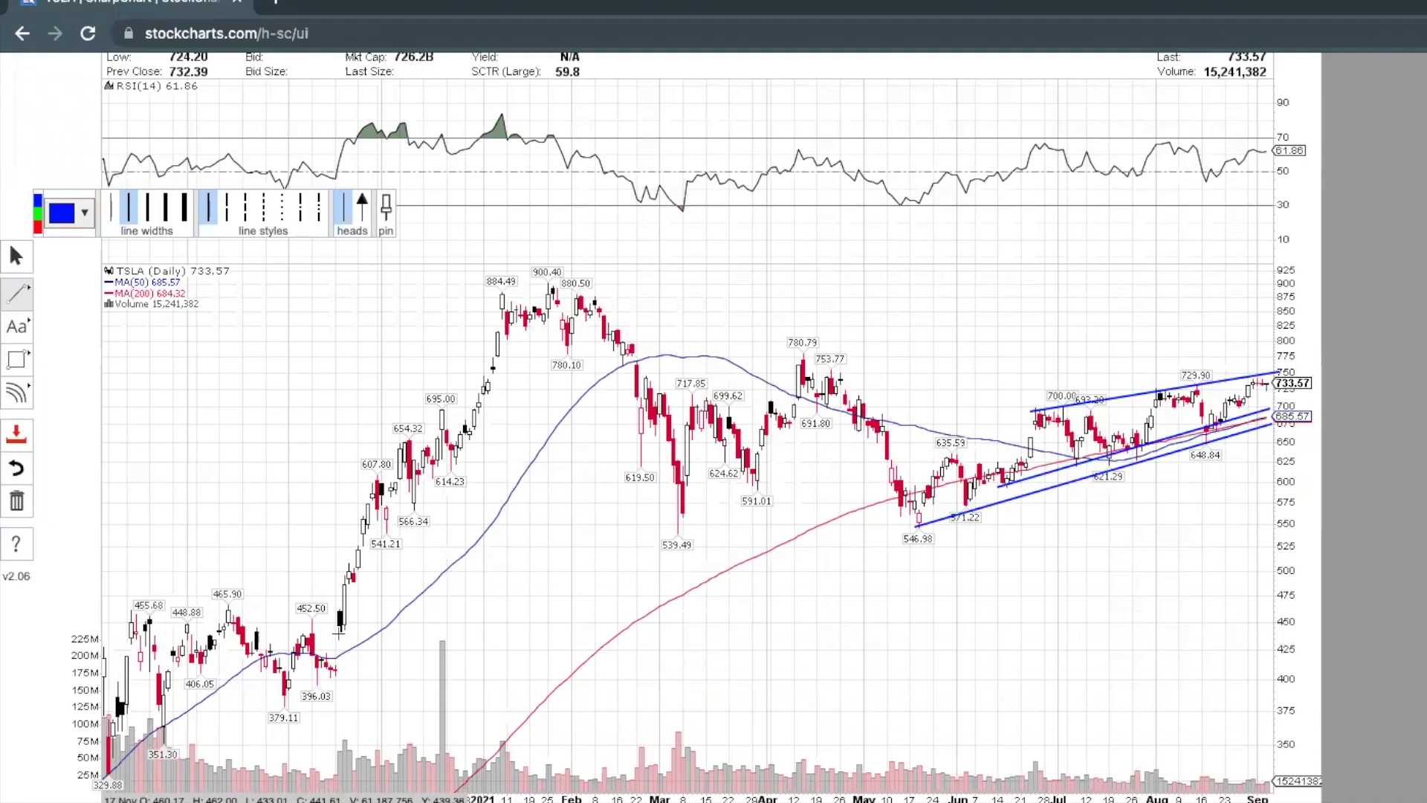
Step: Draw a steep rising support line from mid-November to late December, and continue it with a steeper line up to mid-January
drag(339, 631, 456, 462)
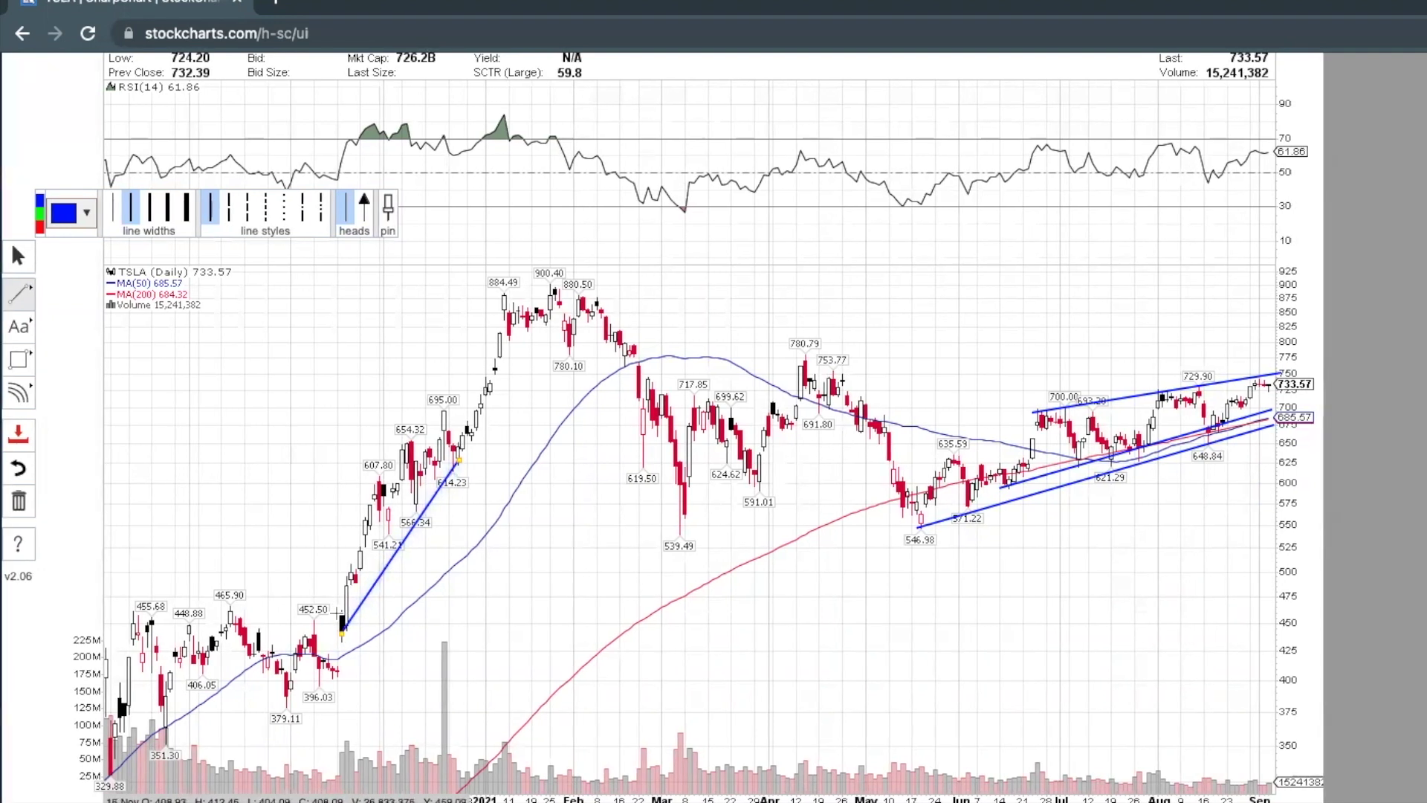
click(457, 461)
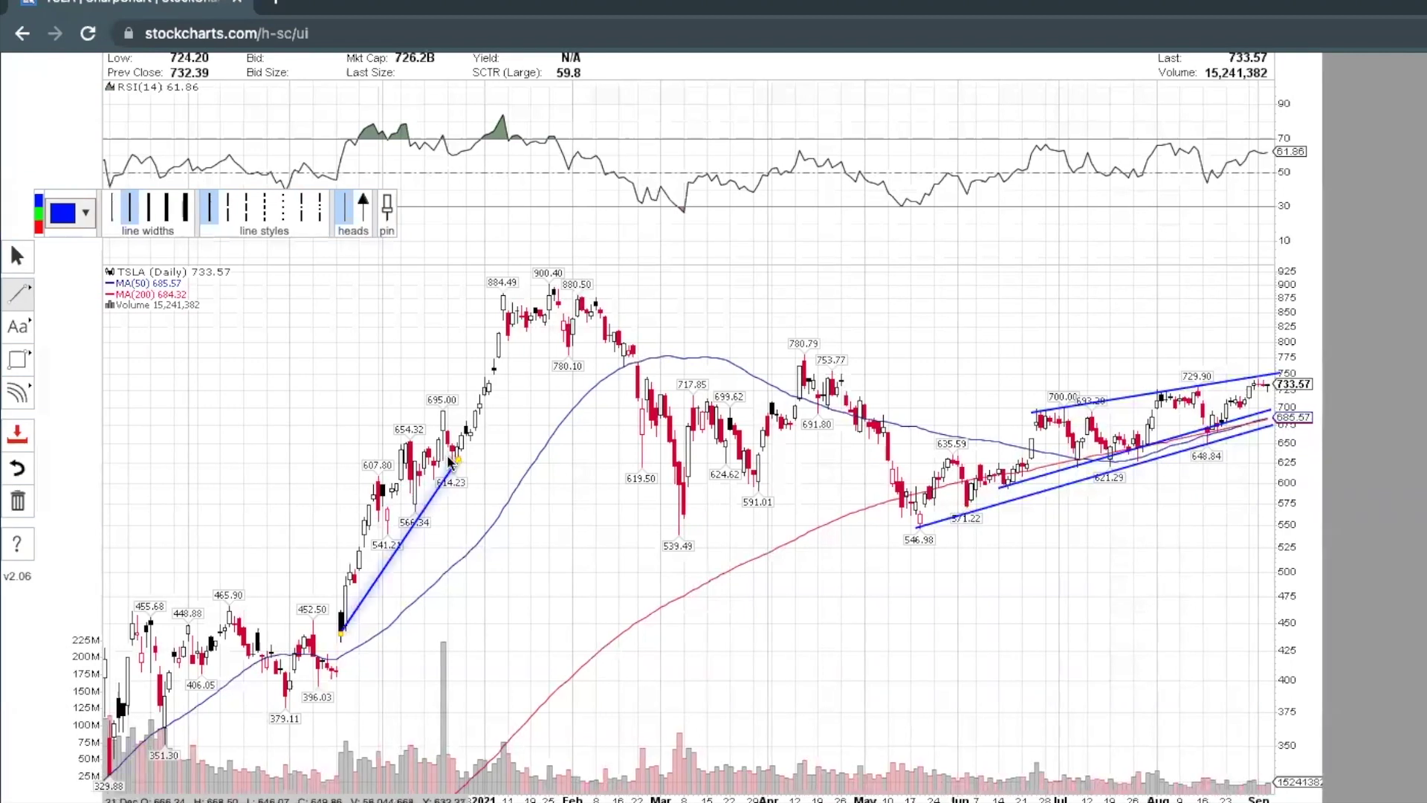
drag(450, 462, 515, 346)
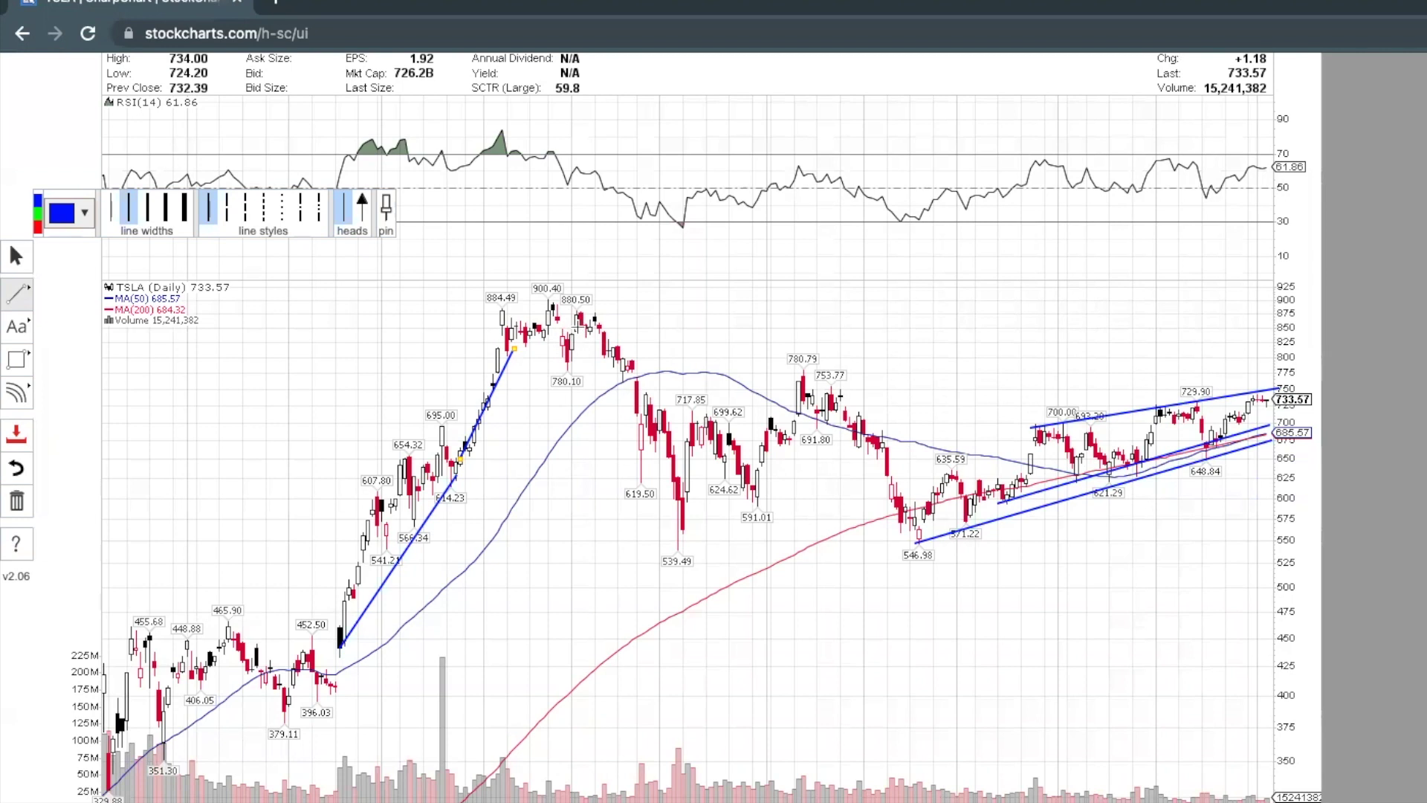
Step: Draw two connected falling lines along the TSLA decline, from early February to late February and on to the early-March low
mouse_move(583, 321)
mouse_down()
mouse_move(629, 399)
mouse_move(643, 462)
mouse_up()
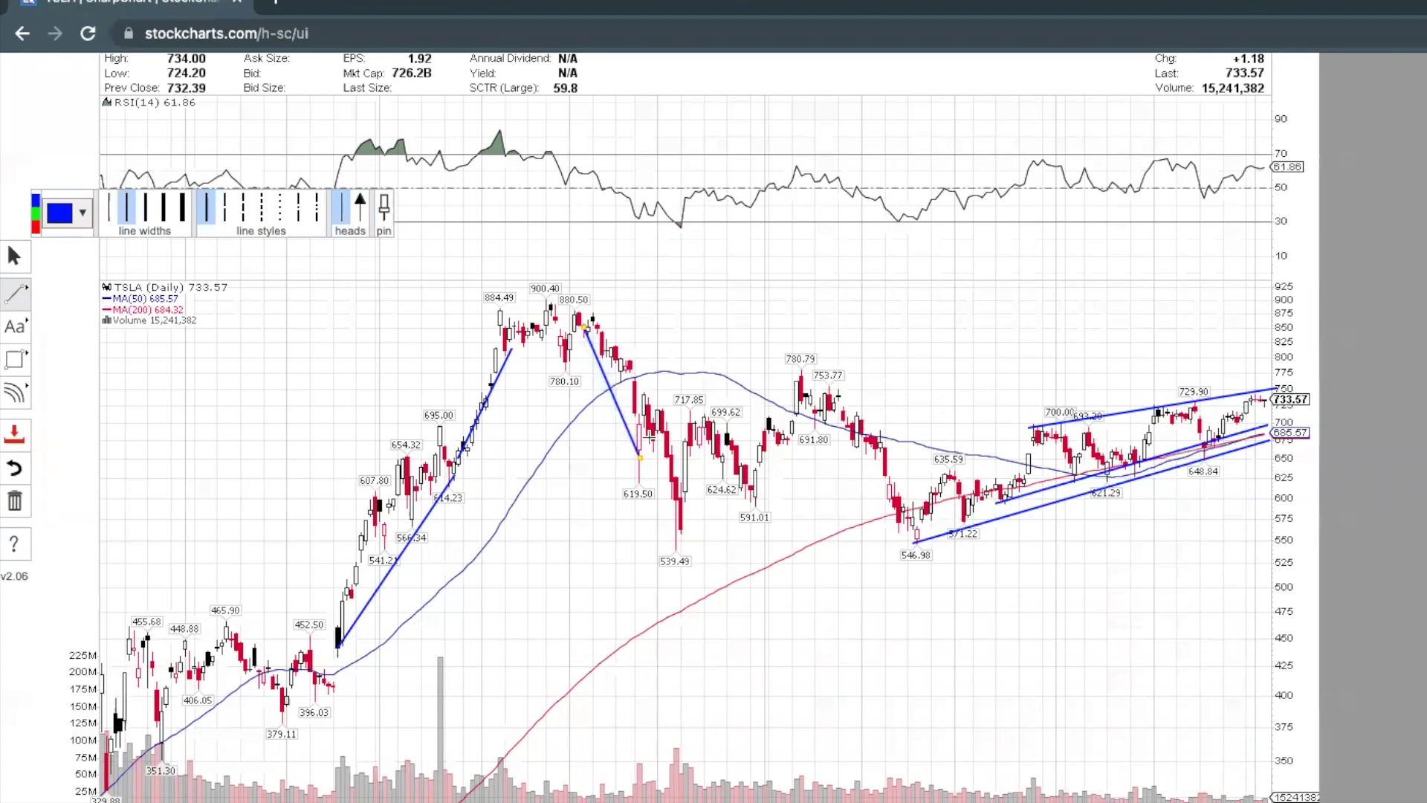
drag(639, 454, 679, 532)
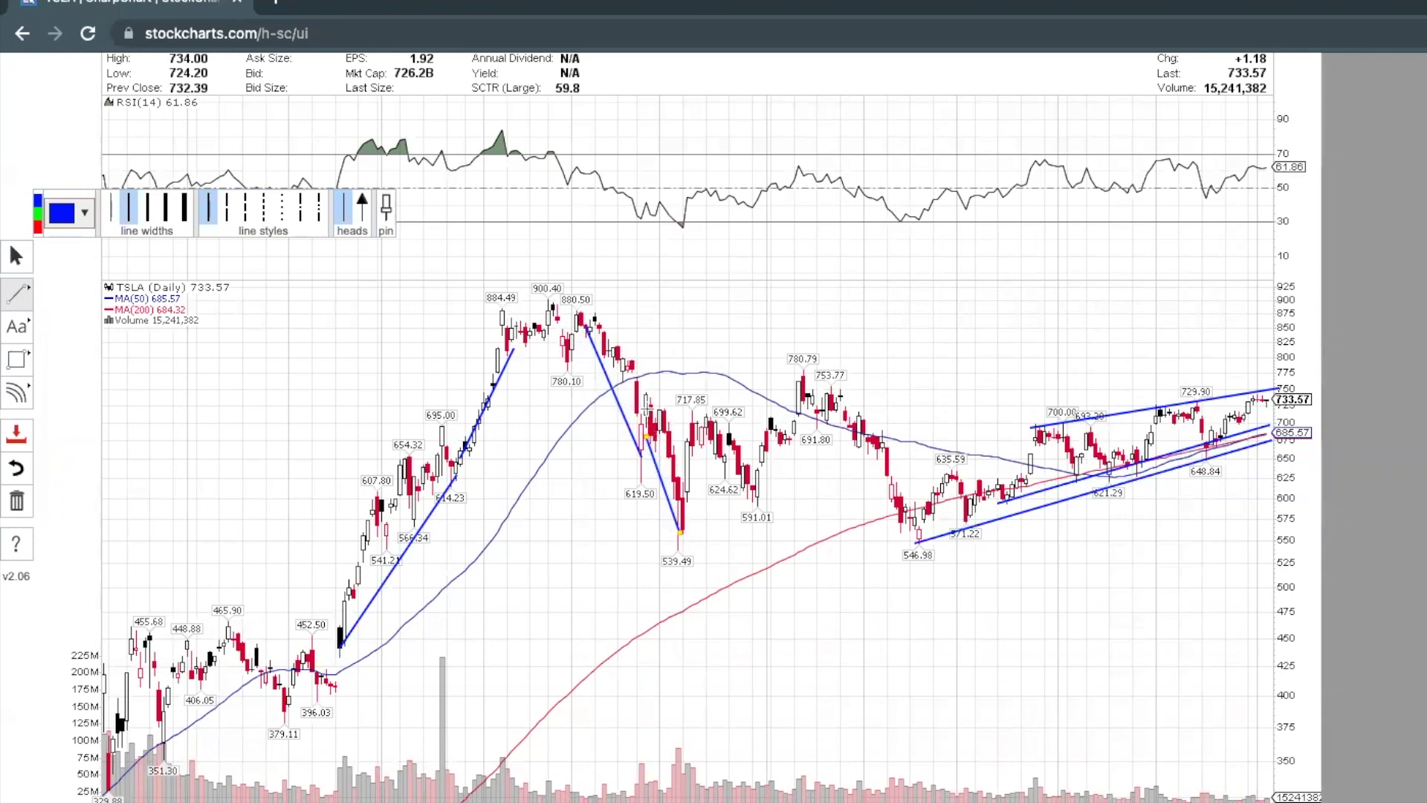
scroll(647, 434, down, 1)
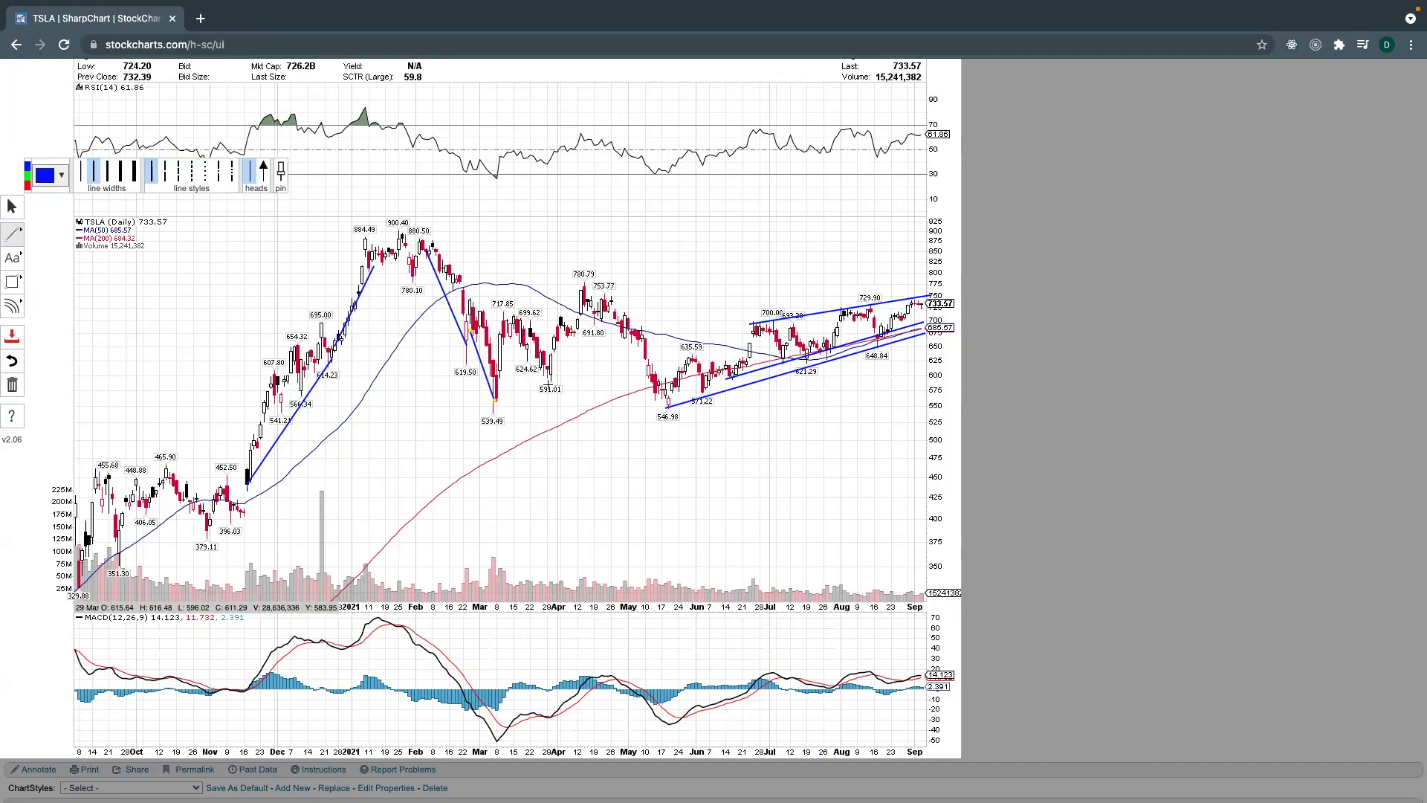
Step: Exit the TSLA chart annotations without saving the changes
scroll(119, 222, up, 3)
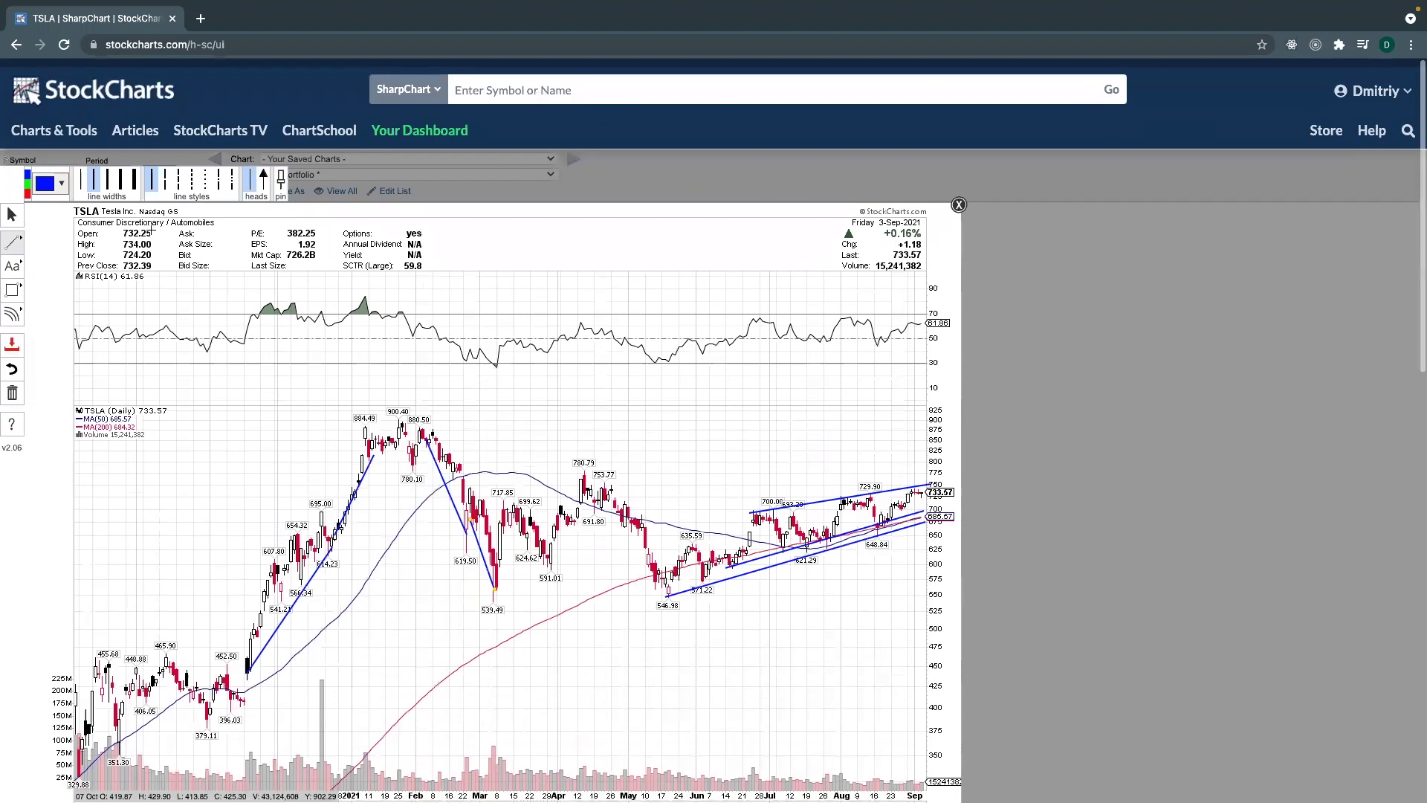
click(959, 197)
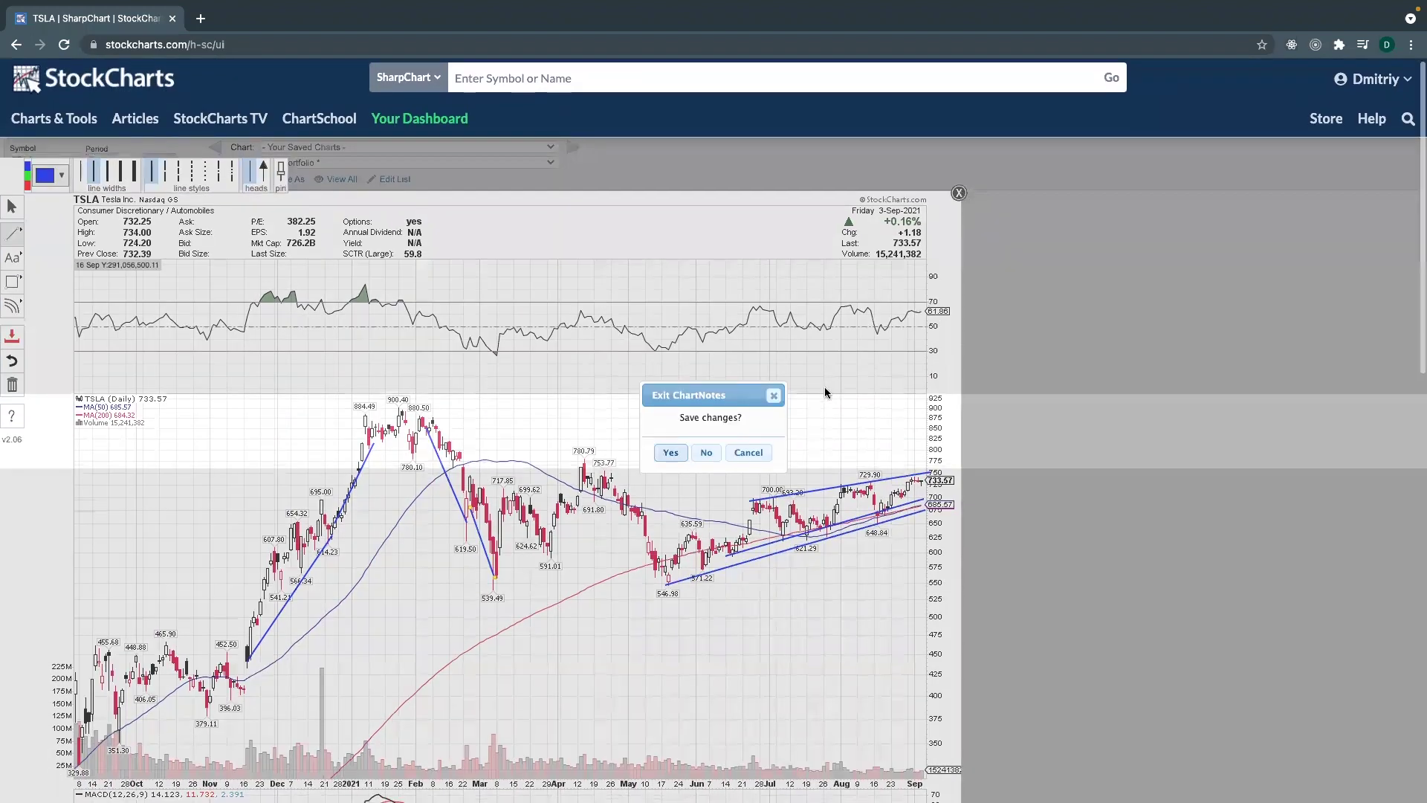
click(706, 453)
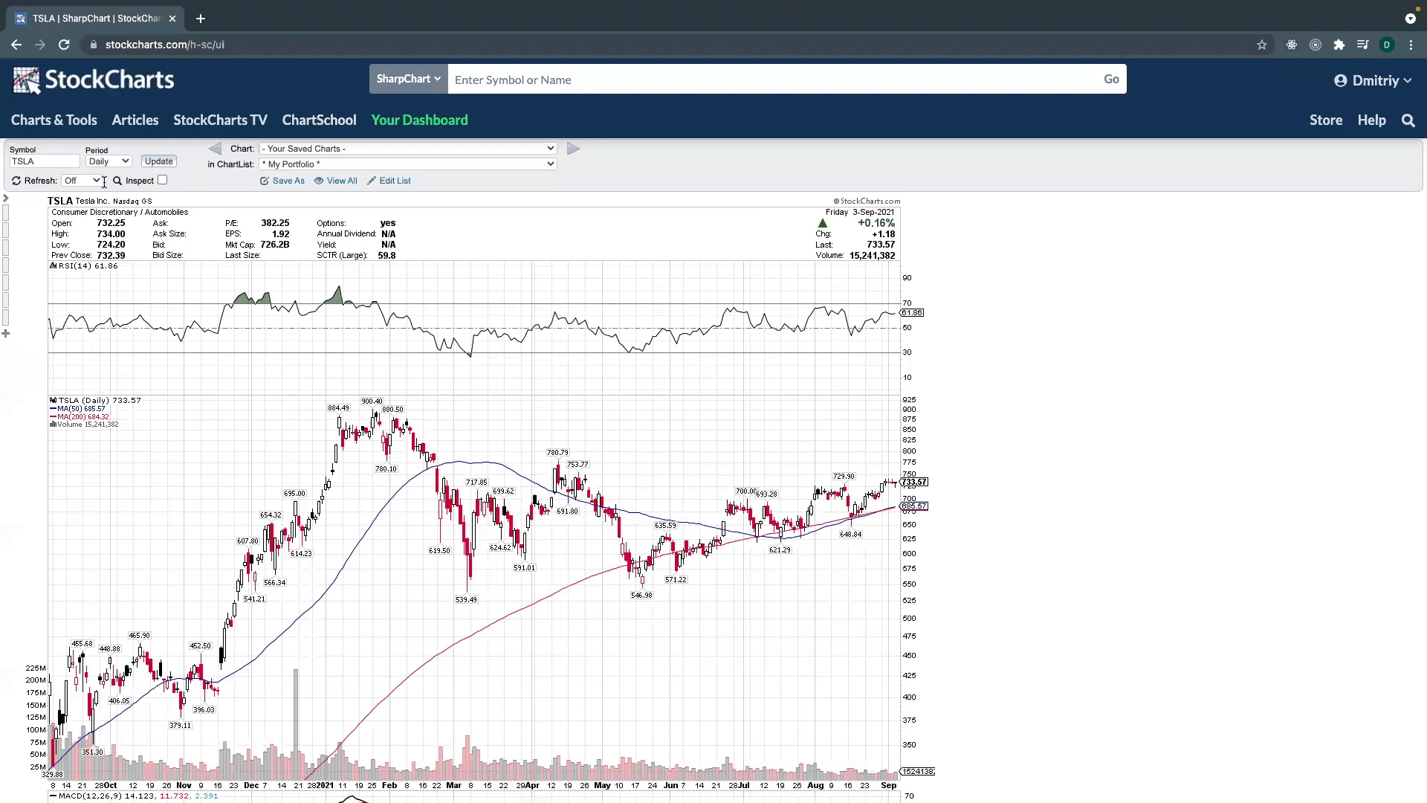
Step: Switch the chart to the symbol A
double_click(37, 160)
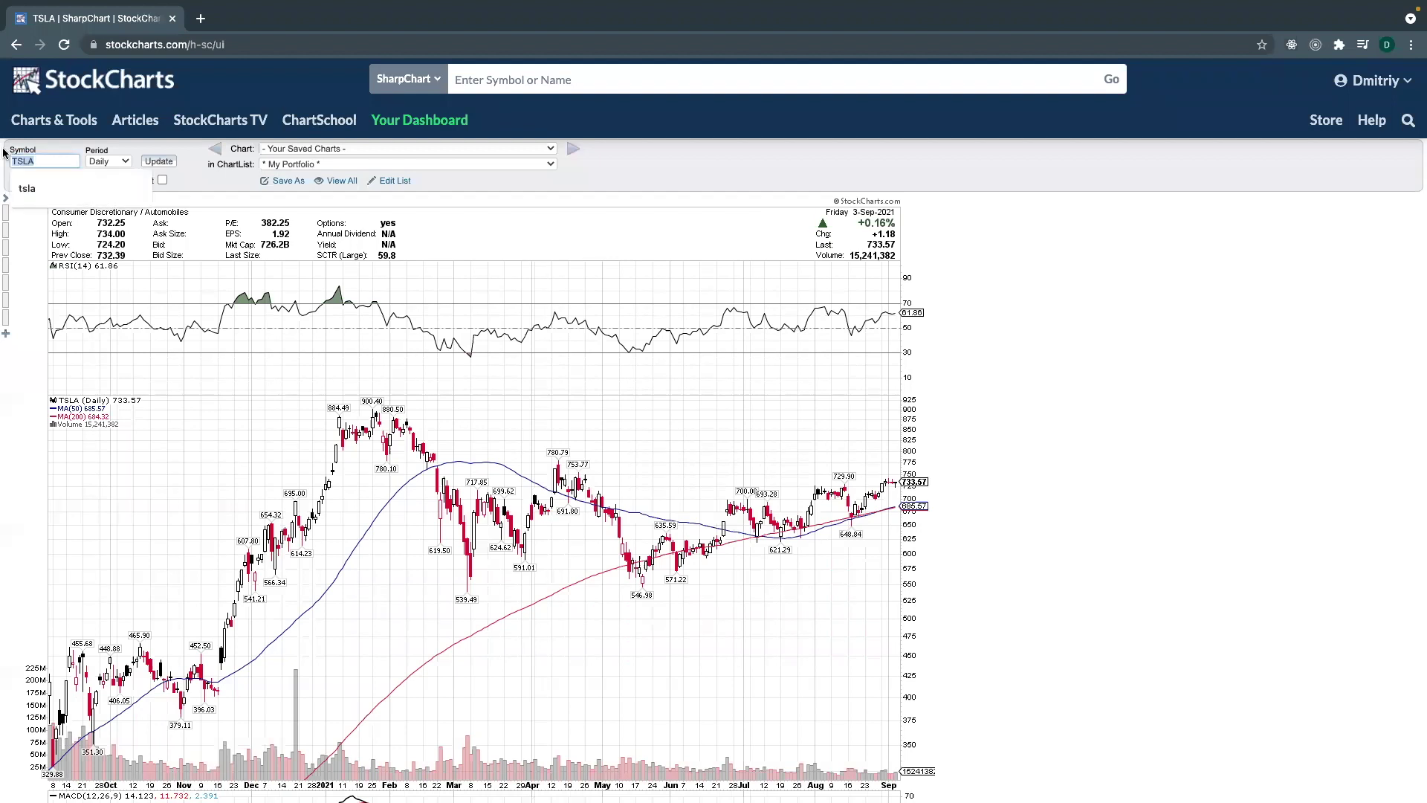
text(A)
key(Return)
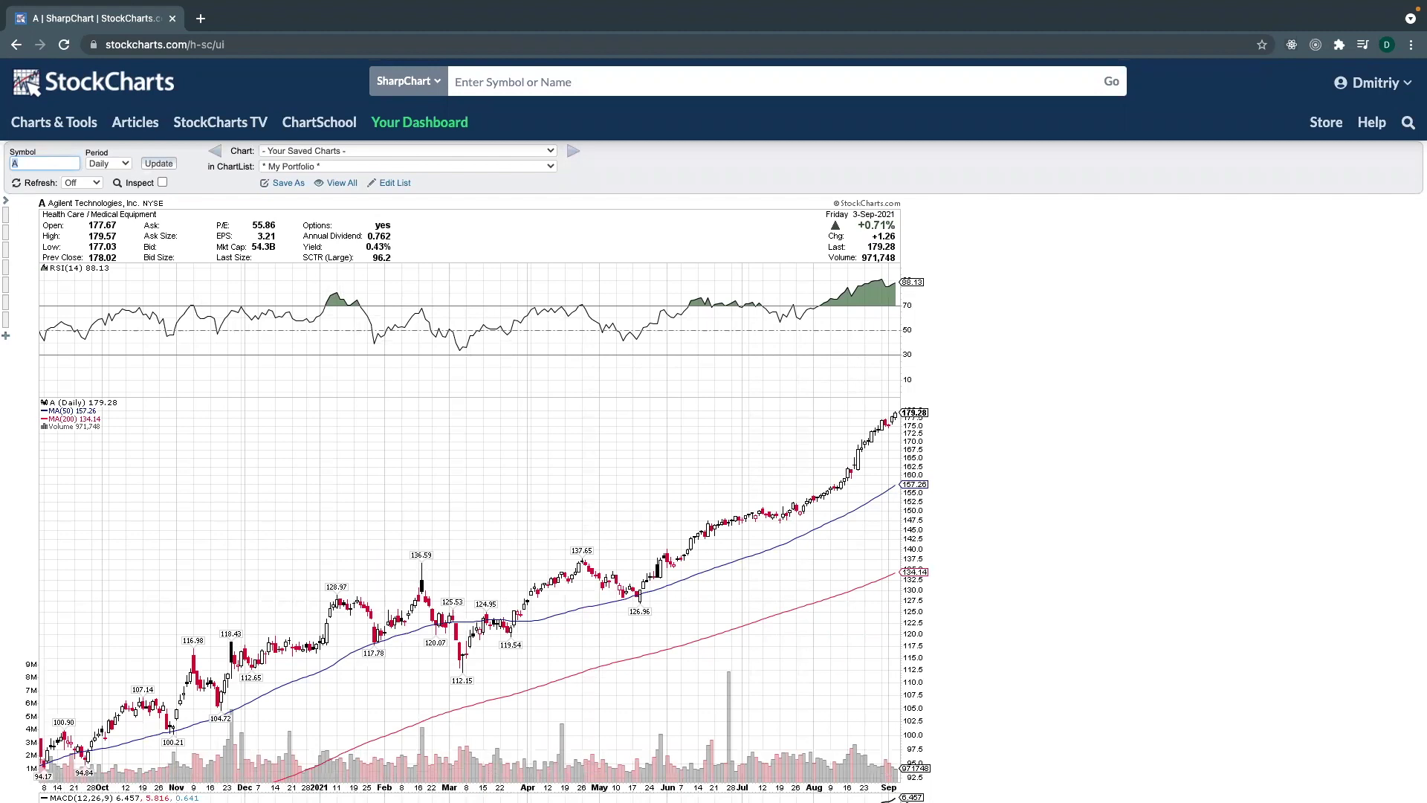
Step: Annotate the A chart with a rising support line from the mid-May low to late July and extend it to mid-August
click(640, 598)
scroll(343, 703, down, 5)
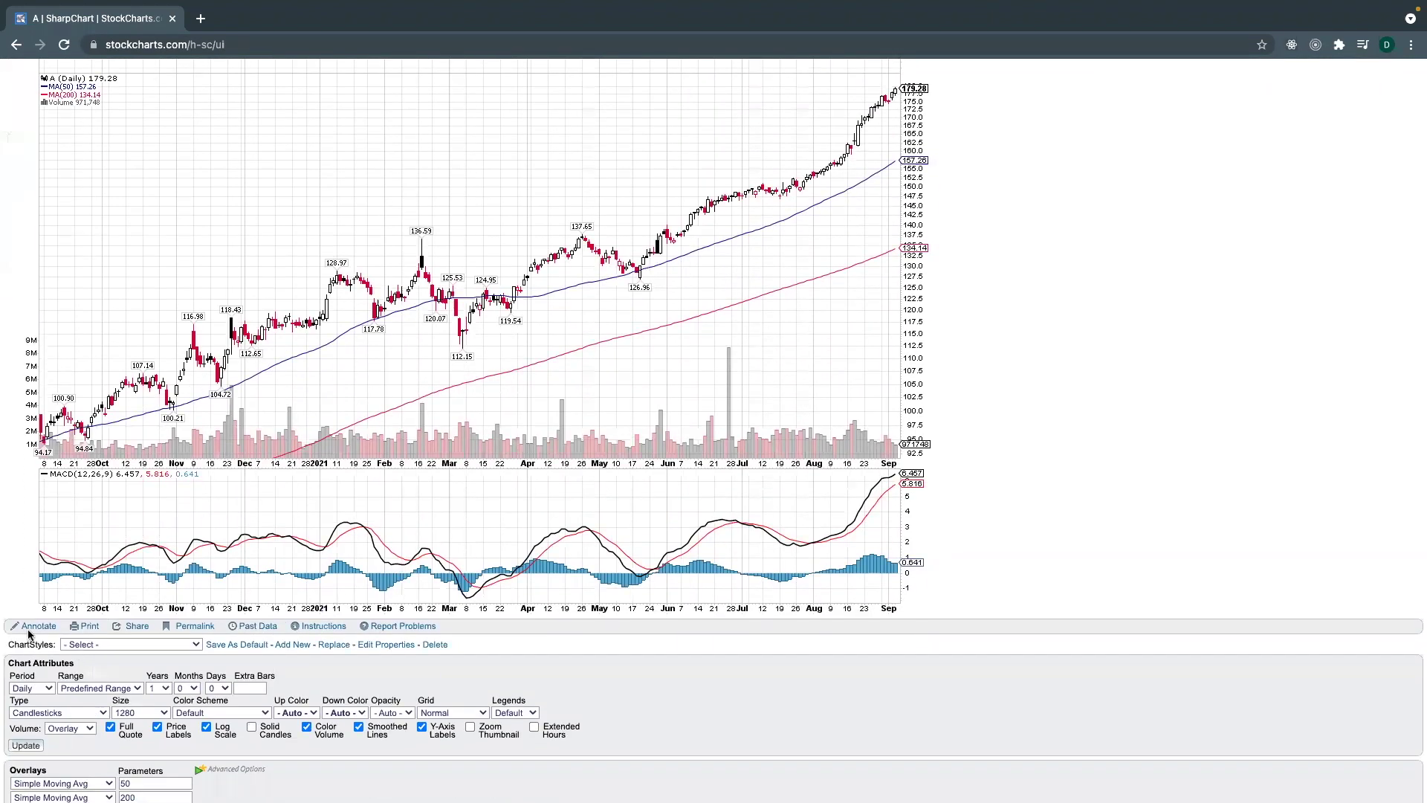
click(34, 627)
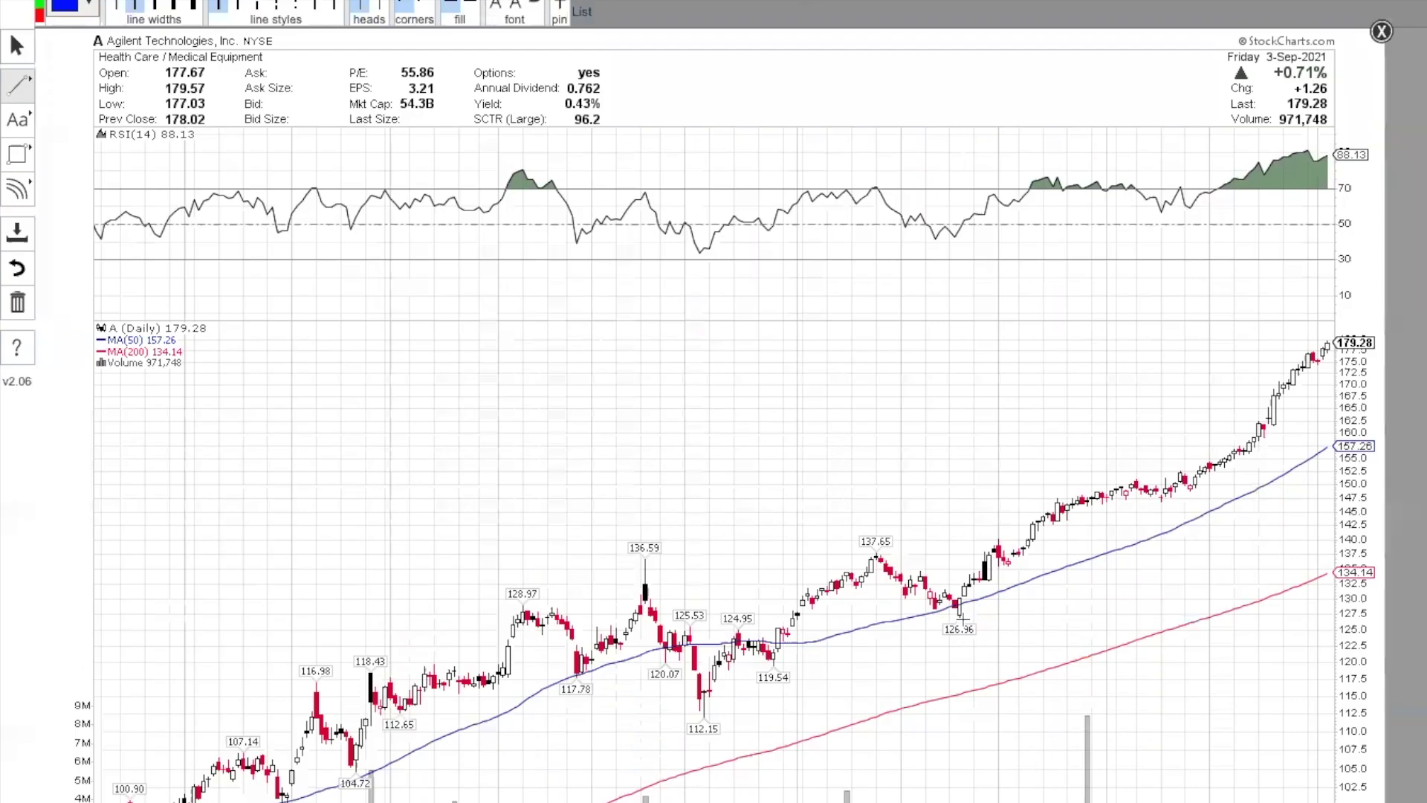
drag(960, 614, 1191, 489)
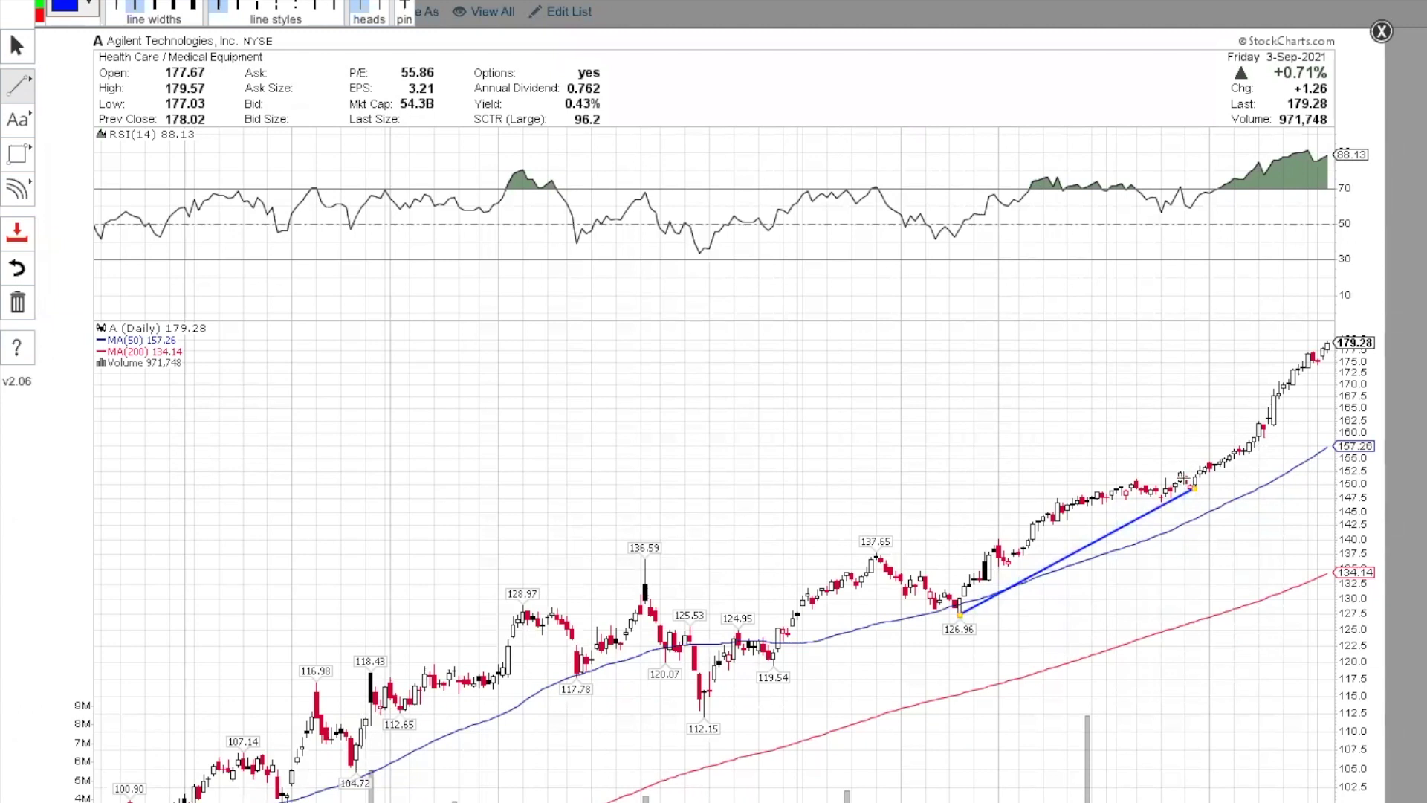
scroll(1189, 472, down, 1)
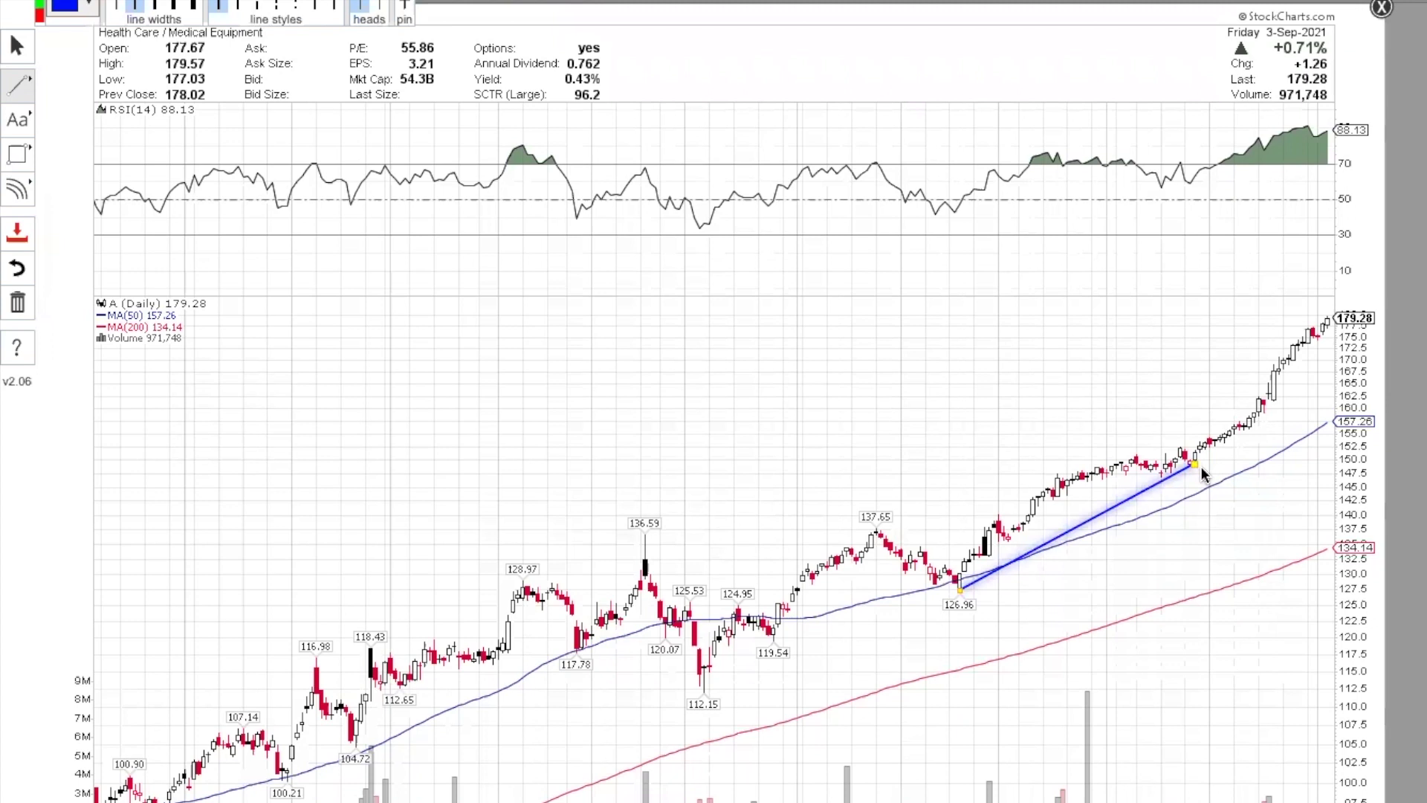
drag(1196, 461, 1267, 420)
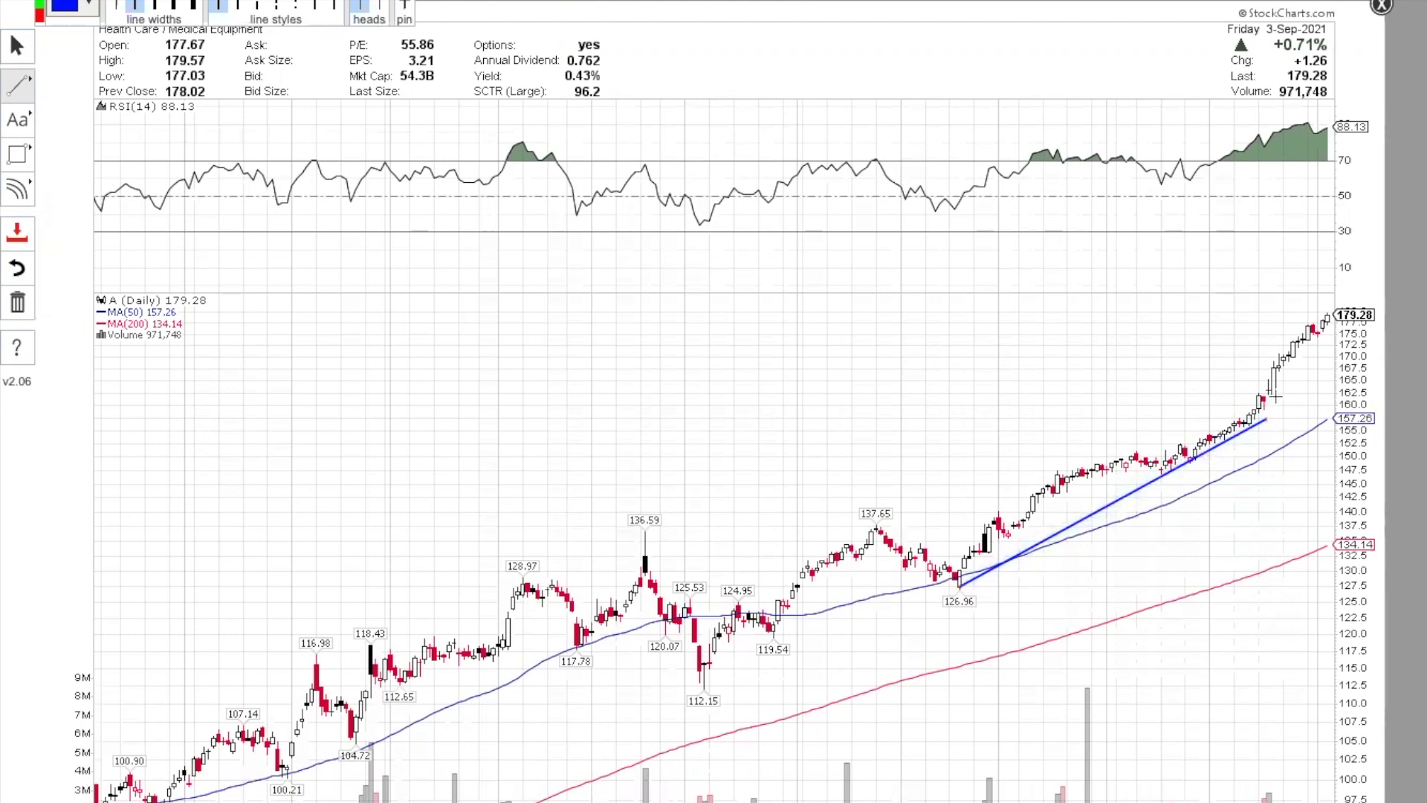
Step: Draw a short, steep support line beneath the mid-August to early-September candles and delete it
drag(1273, 396, 1319, 333)
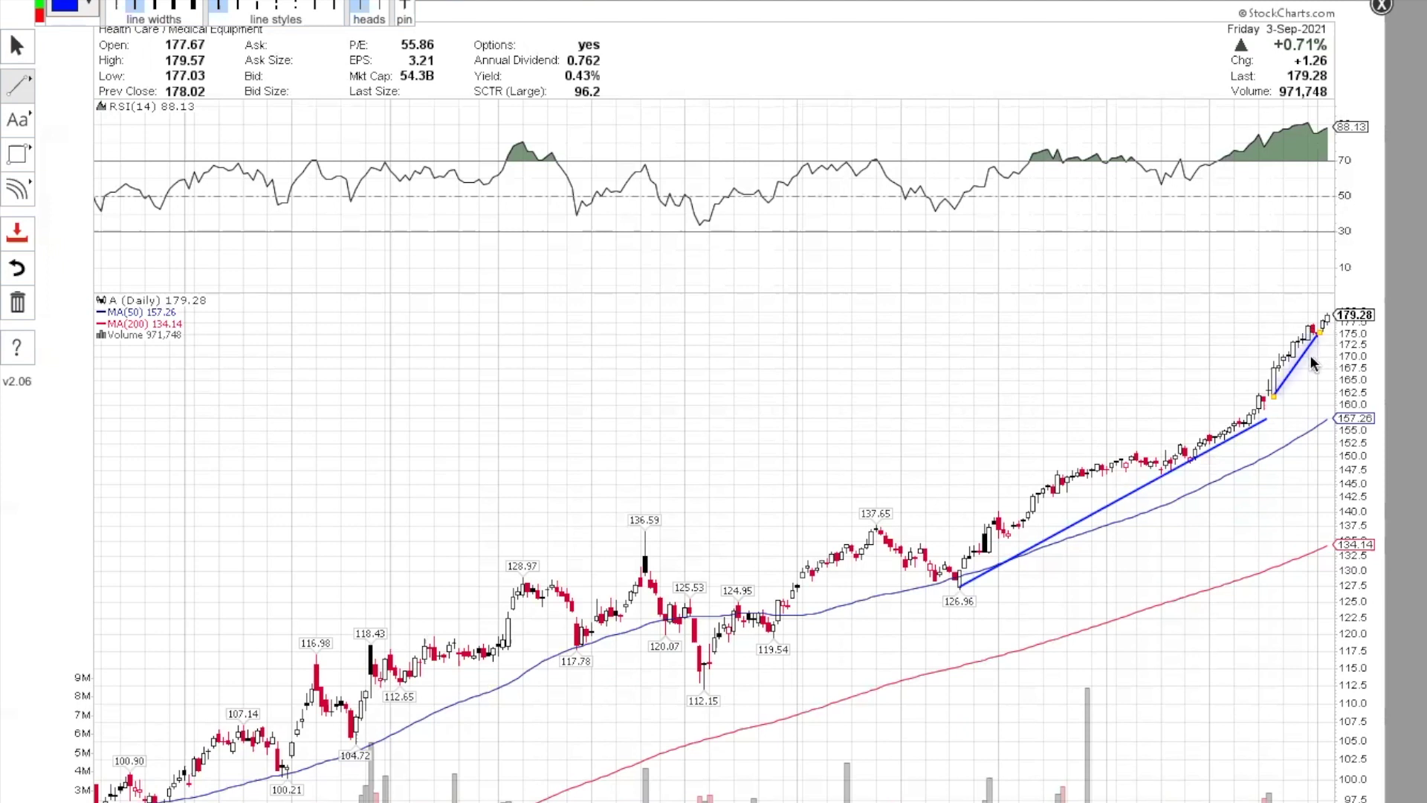
key(Delete)
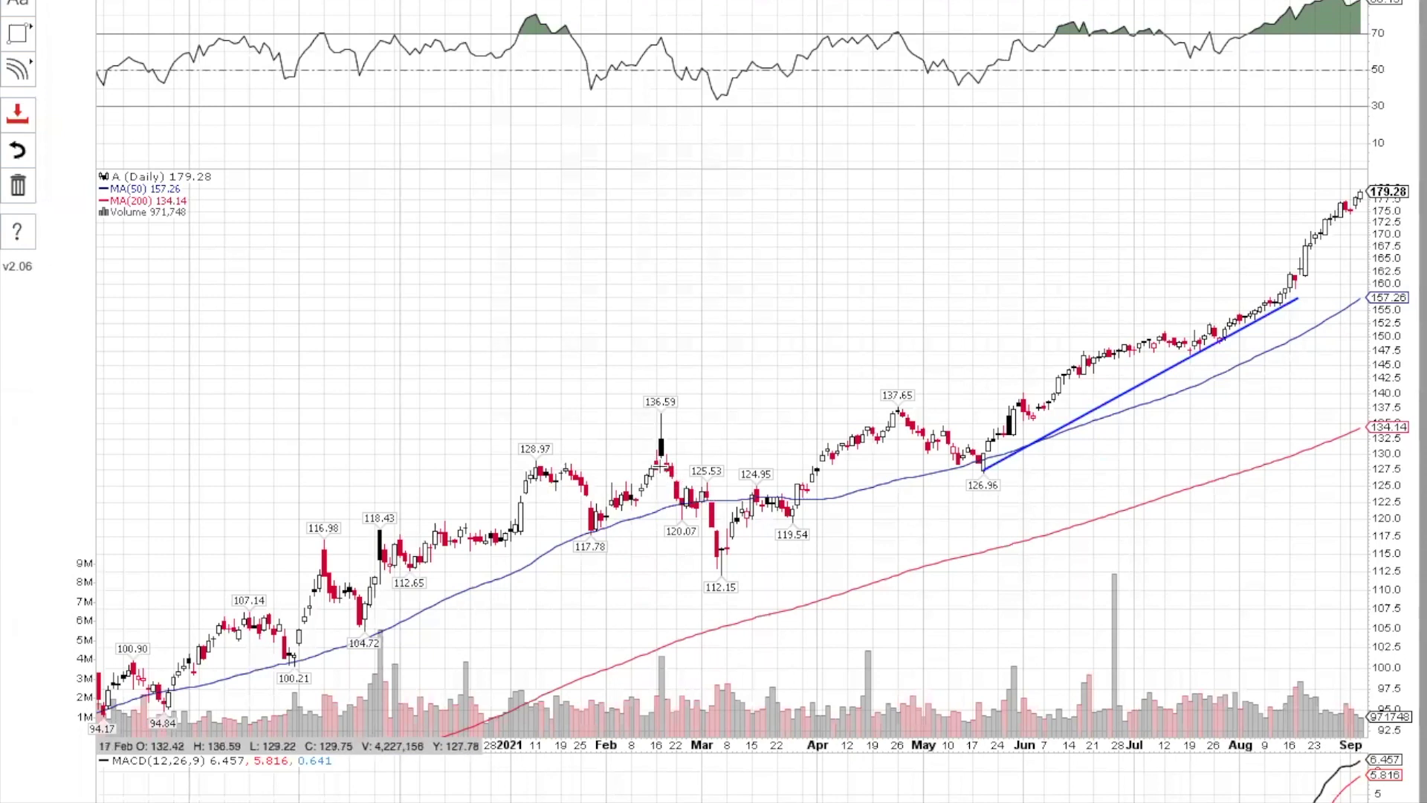
Step: Draw a falling line from the mid-February candles to the early-March low and exit the annotations without saving
drag(661, 469, 714, 561)
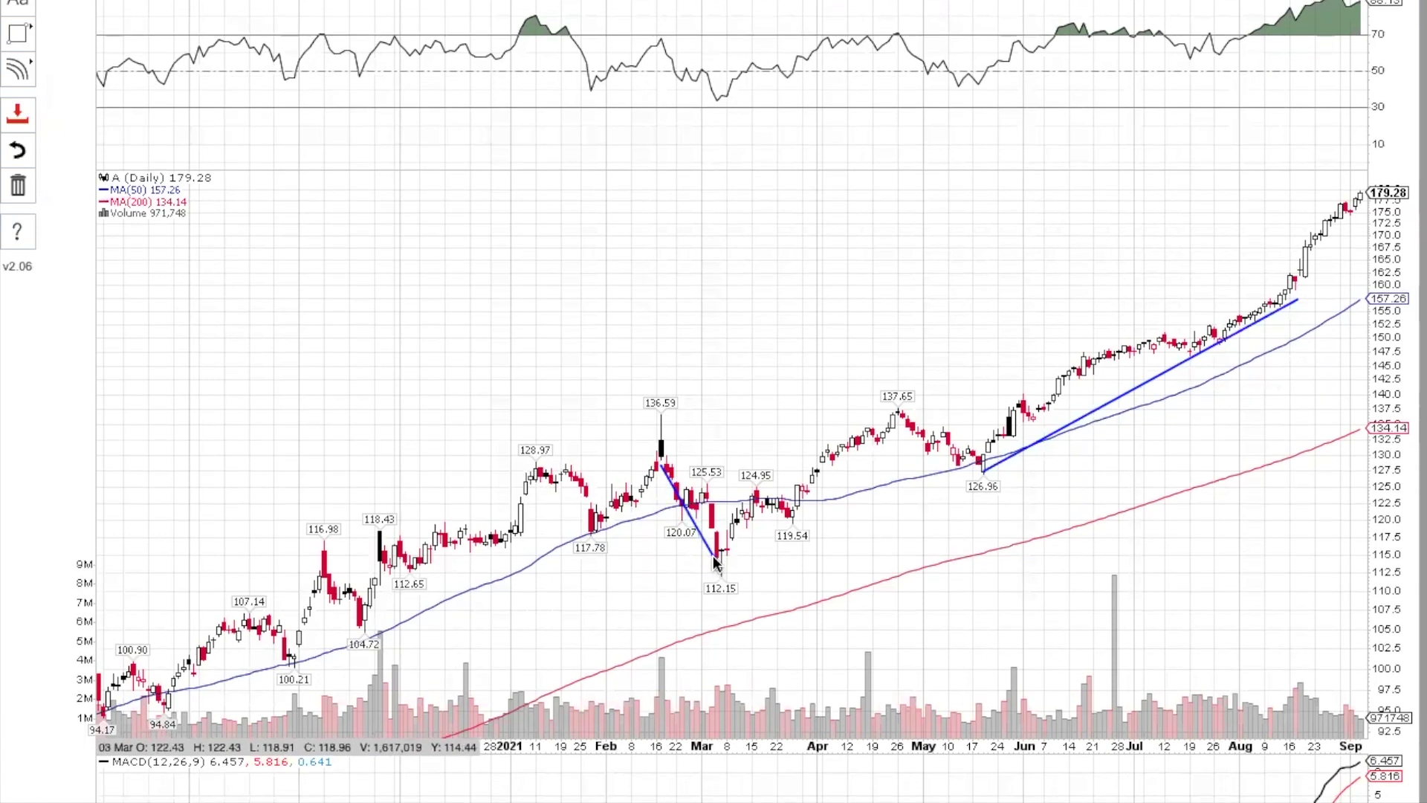
click(715, 563)
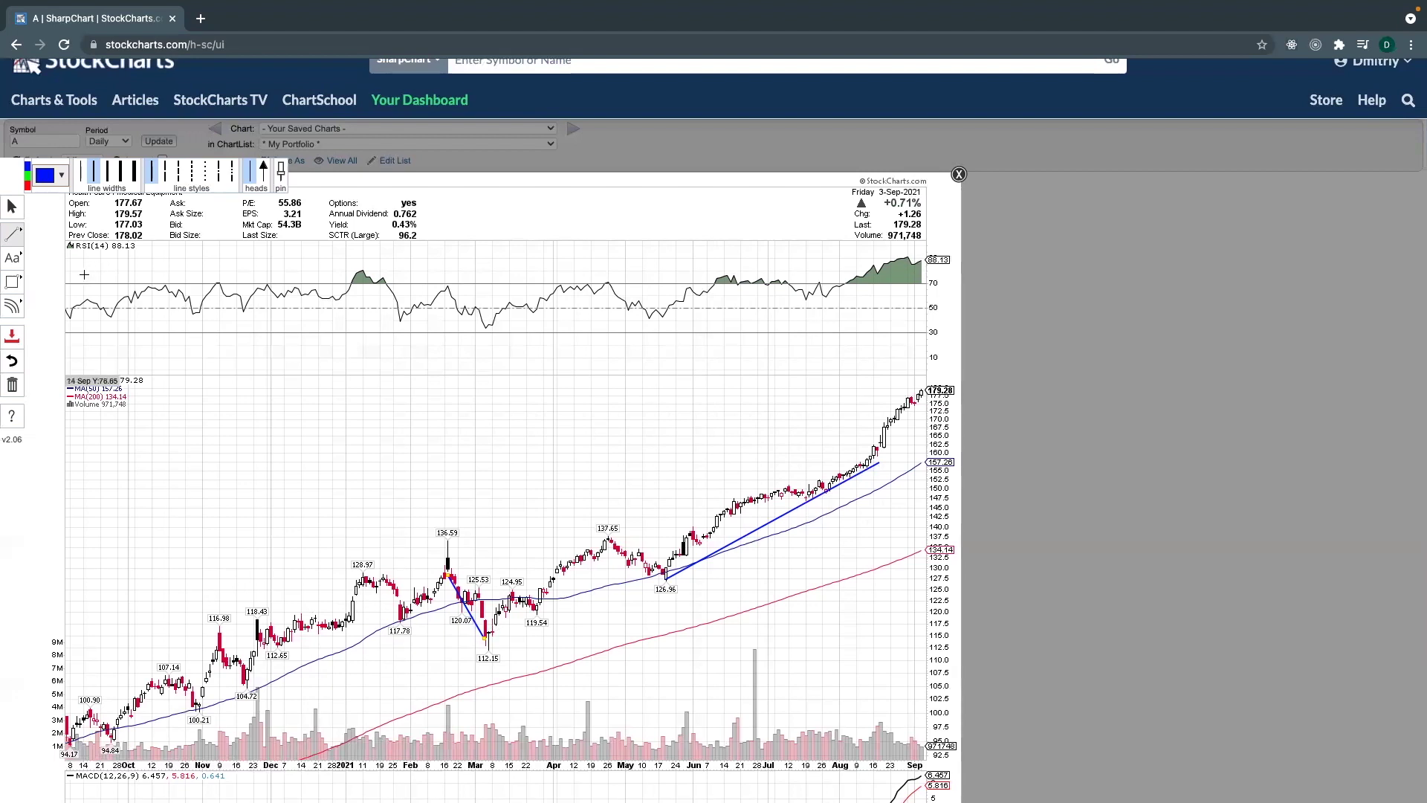
click(959, 175)
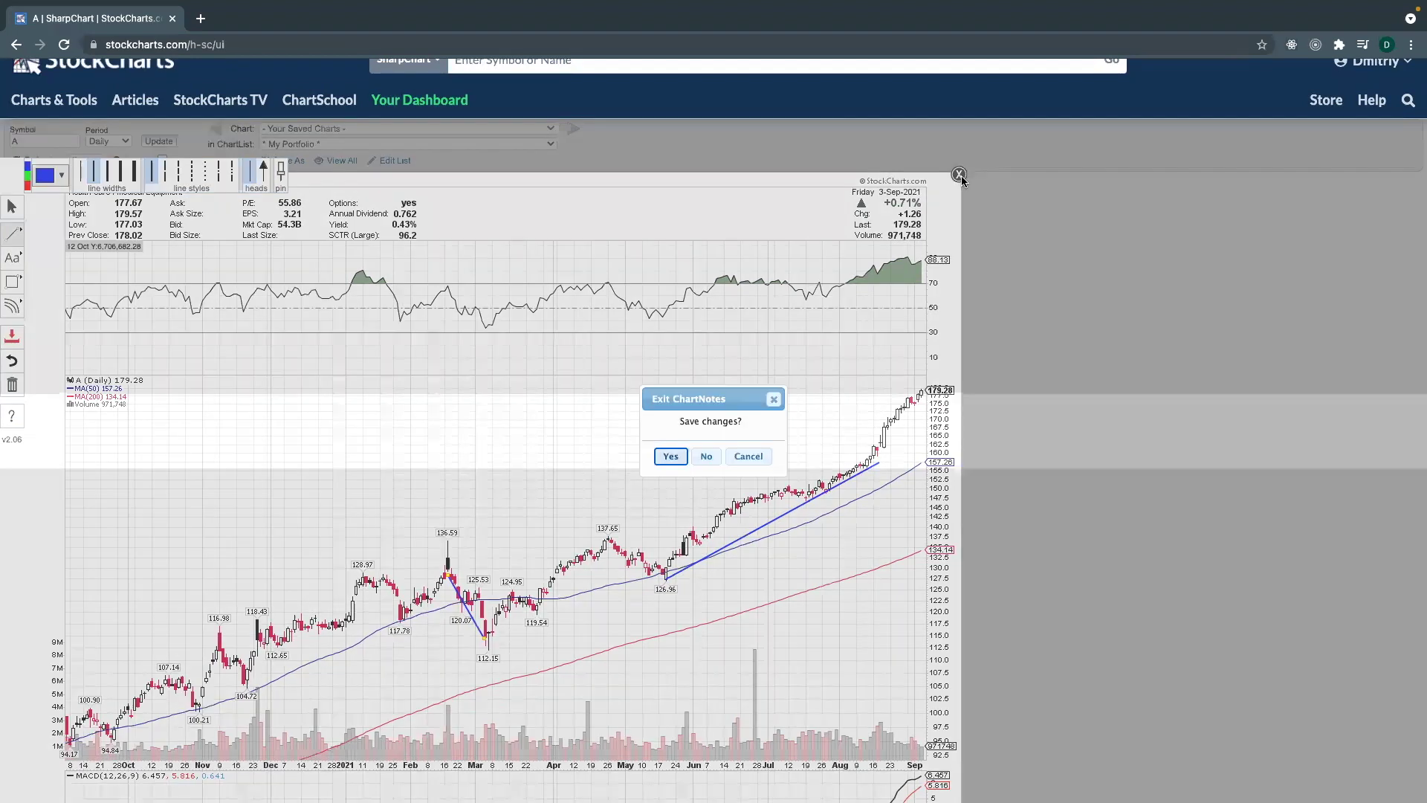
click(706, 456)
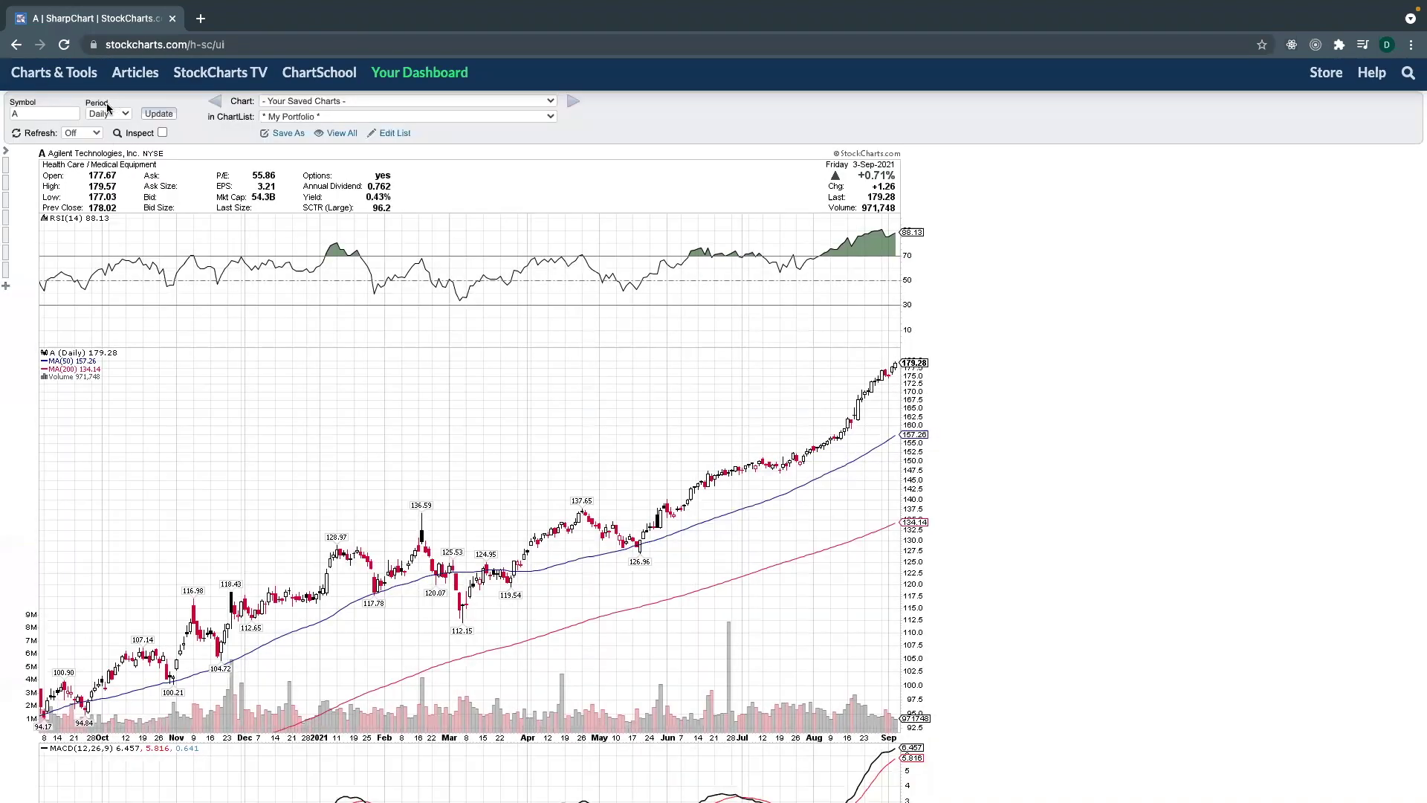
Step: Set the chart period to 1 min and load the symbol AVIR
click(106, 113)
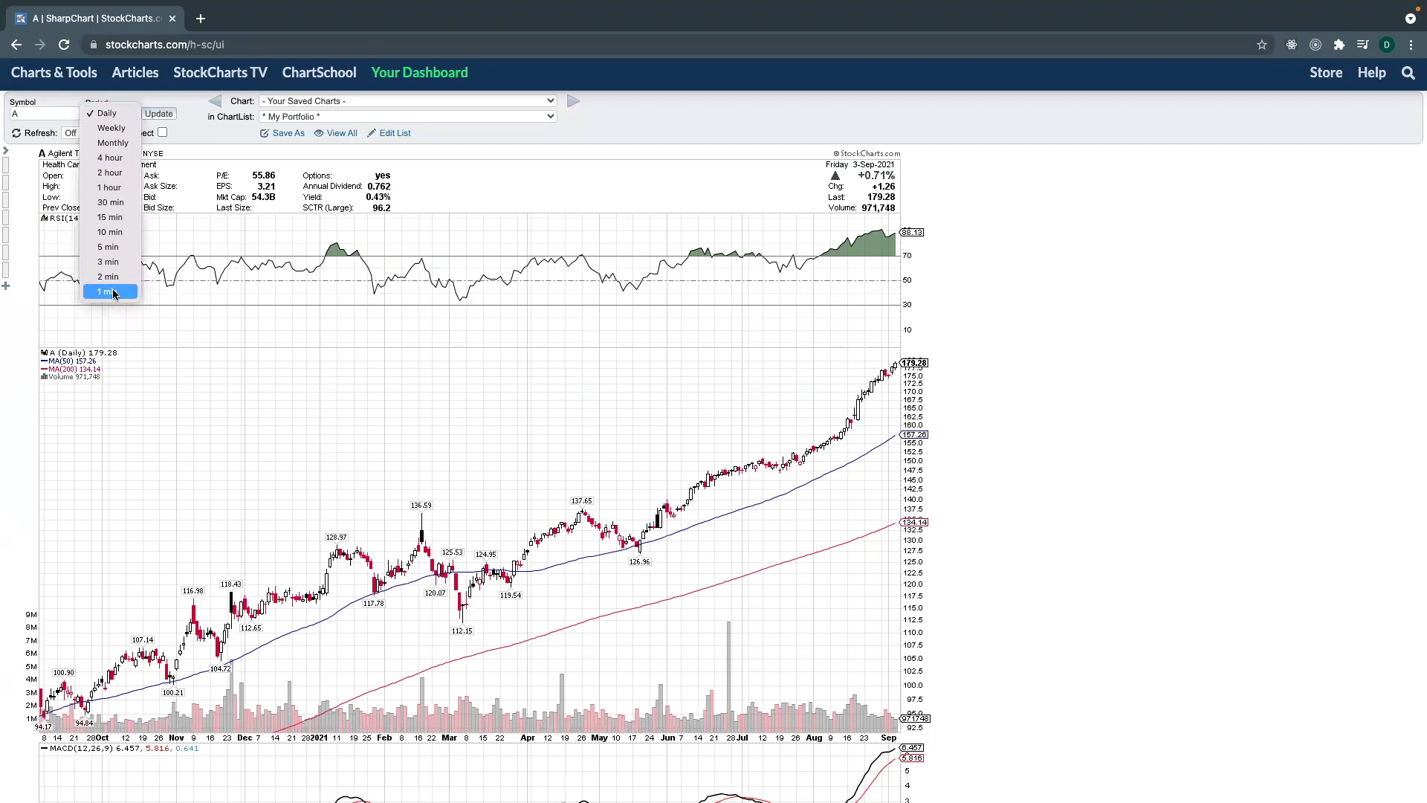
click(108, 291)
click(41, 112)
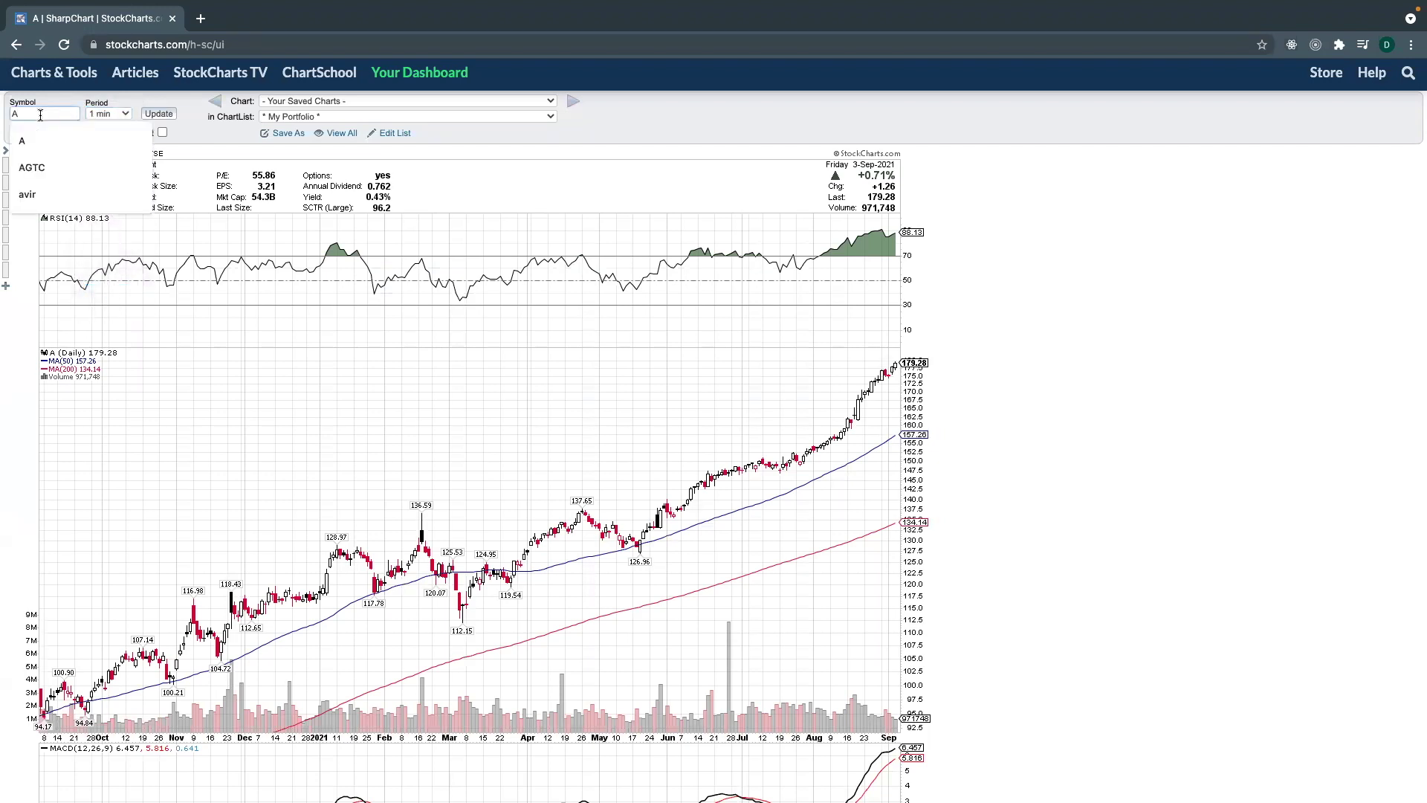
key(BackSpace)
text(avir)
key(Return)
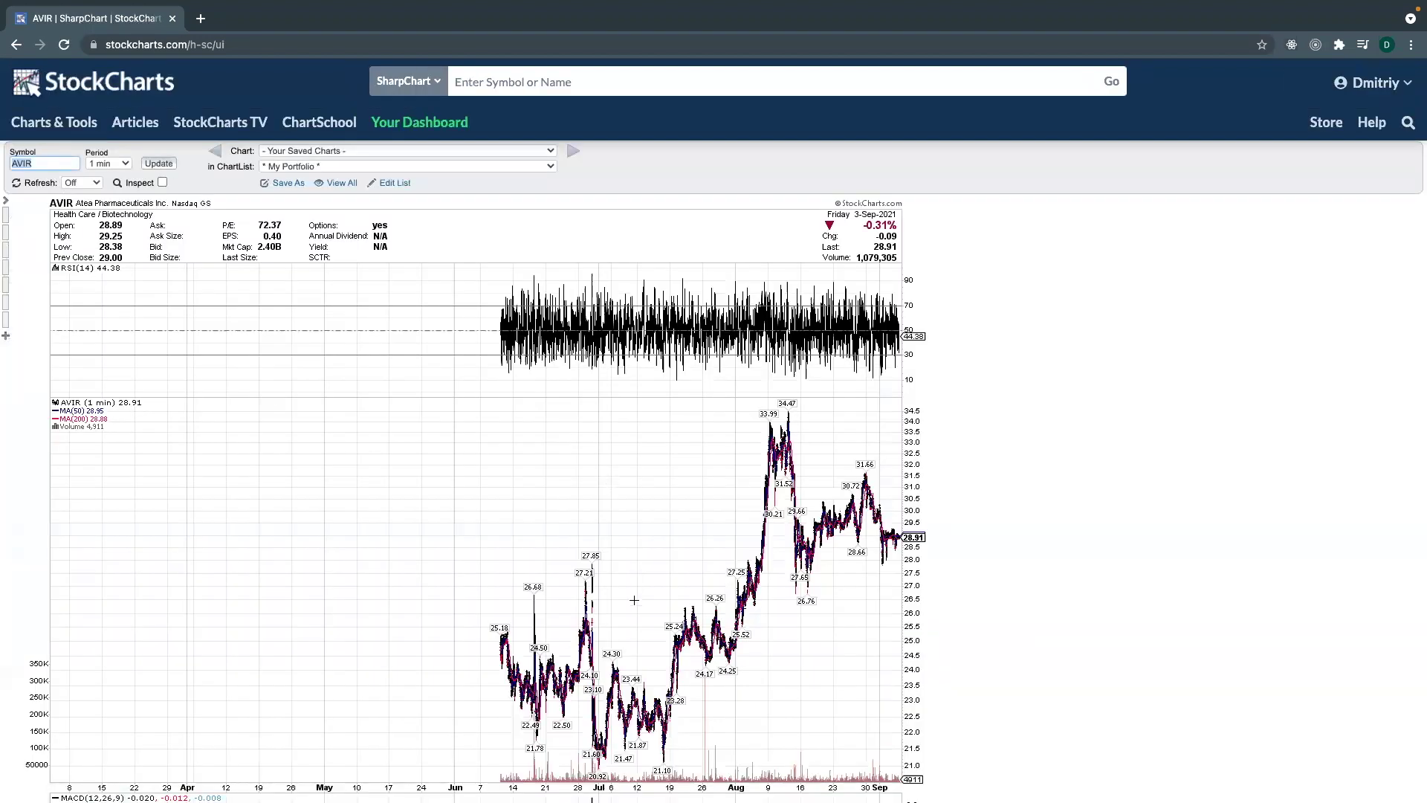
Step: Switch to Webull Desktop and load the 1-minute chart for AVIR
scroll(907, 607, down, 3)
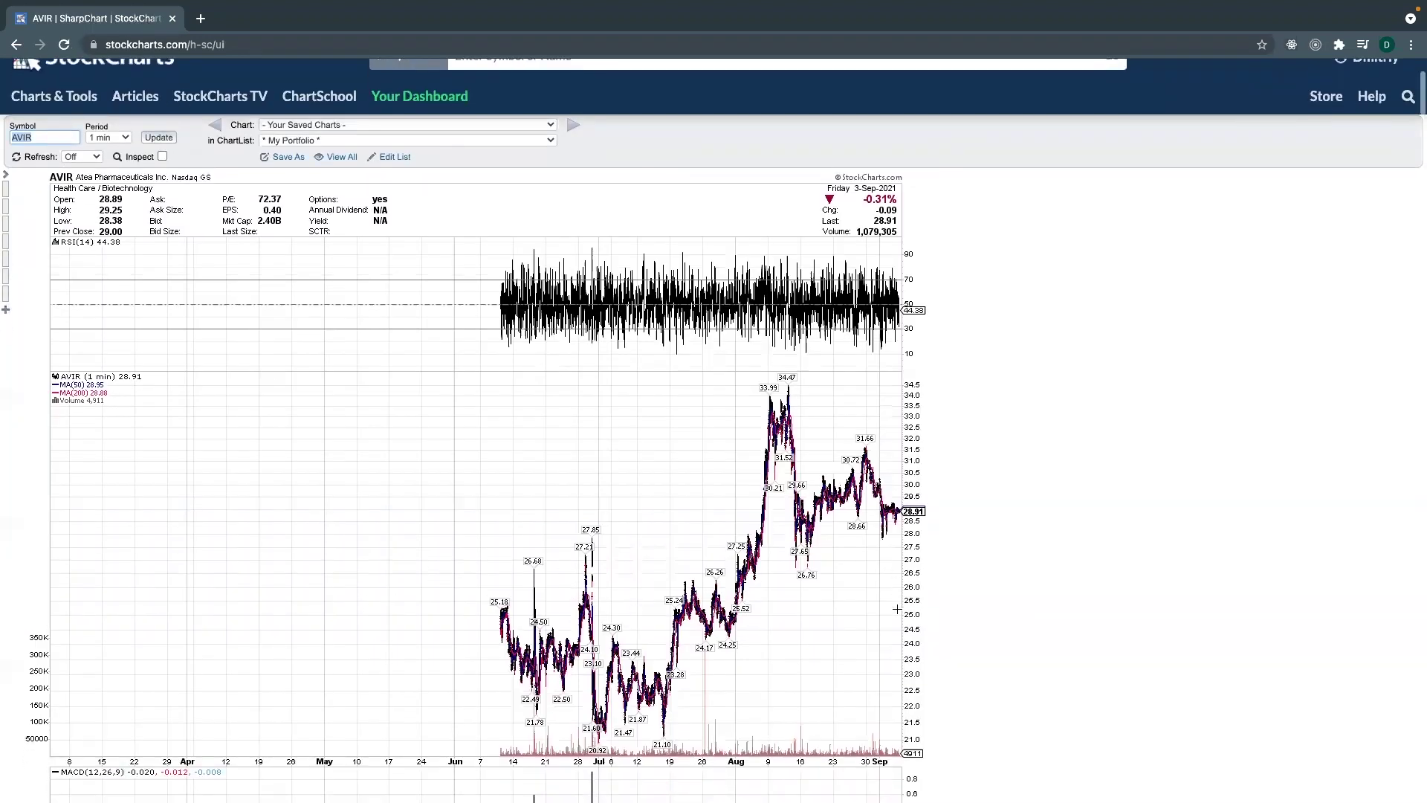
scroll(842, 580, down, 3)
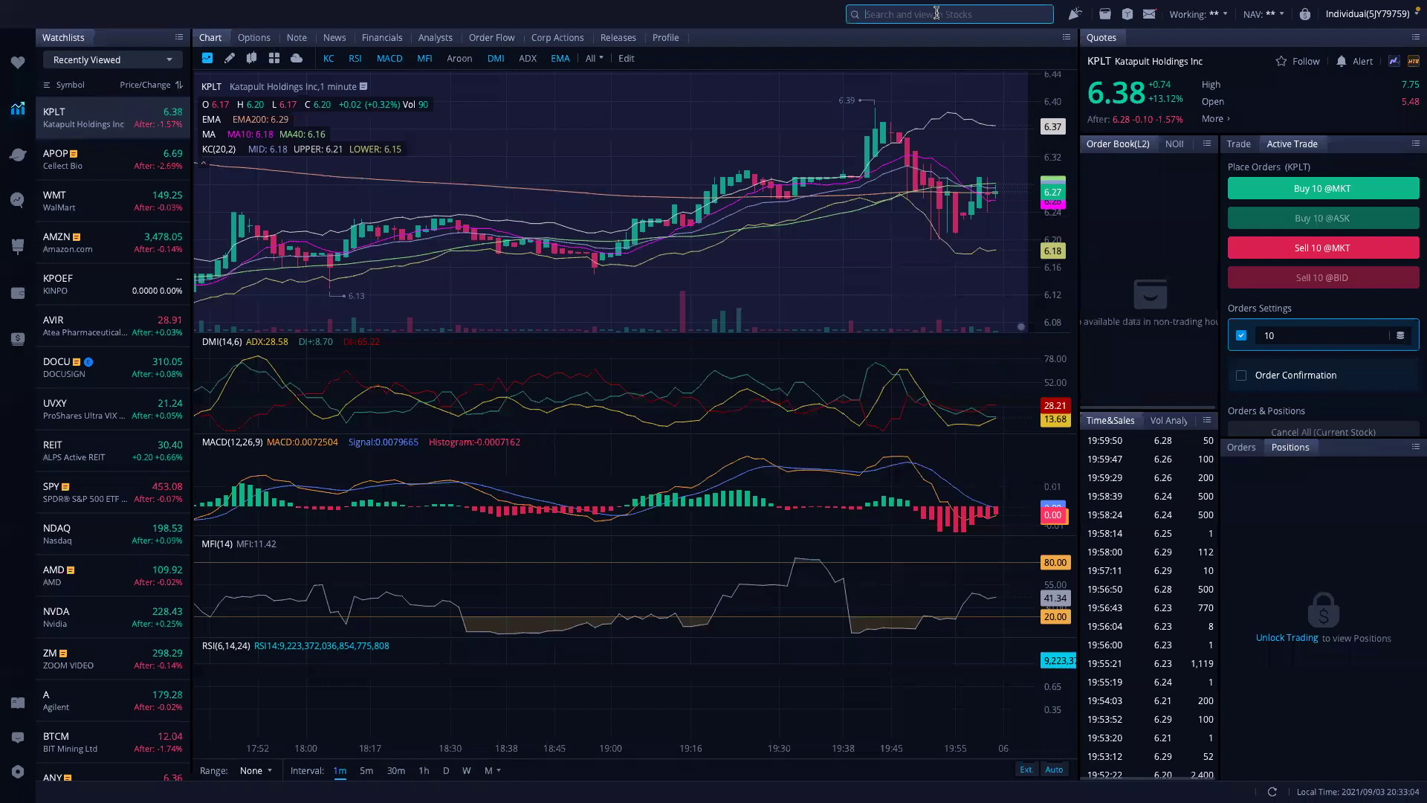
click(936, 13)
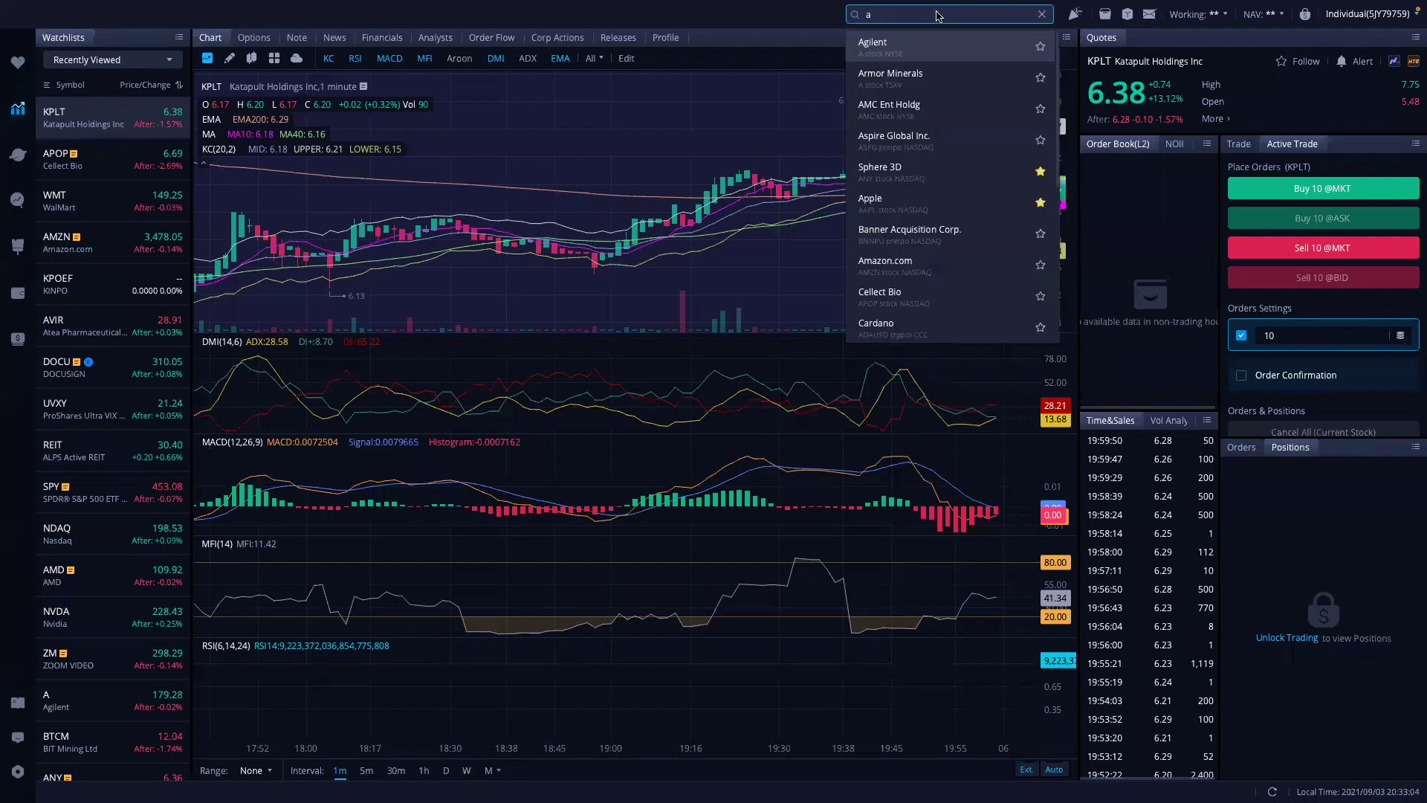
click(892, 70)
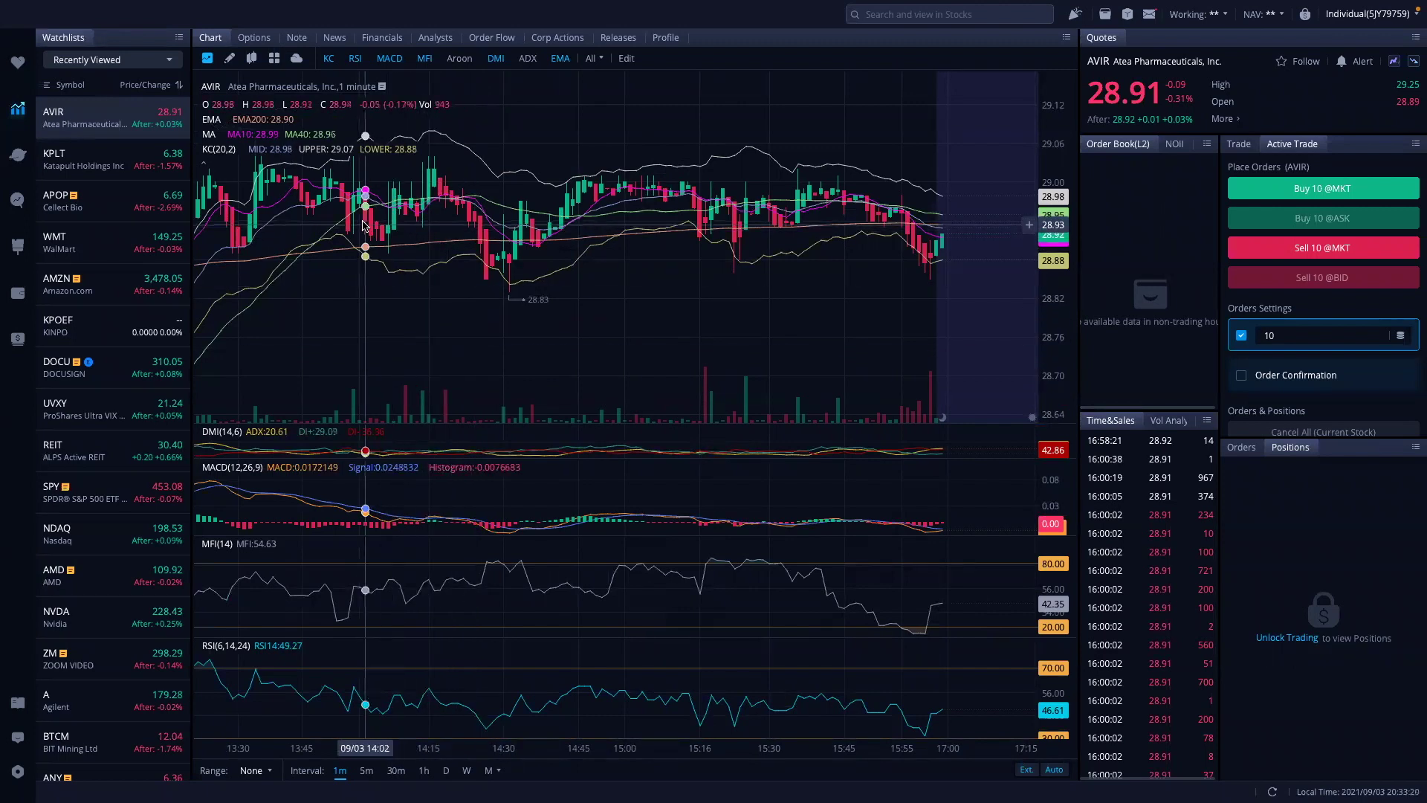
Step: Draw a near-horizontal support trendline at about 28.85 beneath the 14:30 lows, extending to about 17:03
click(228, 60)
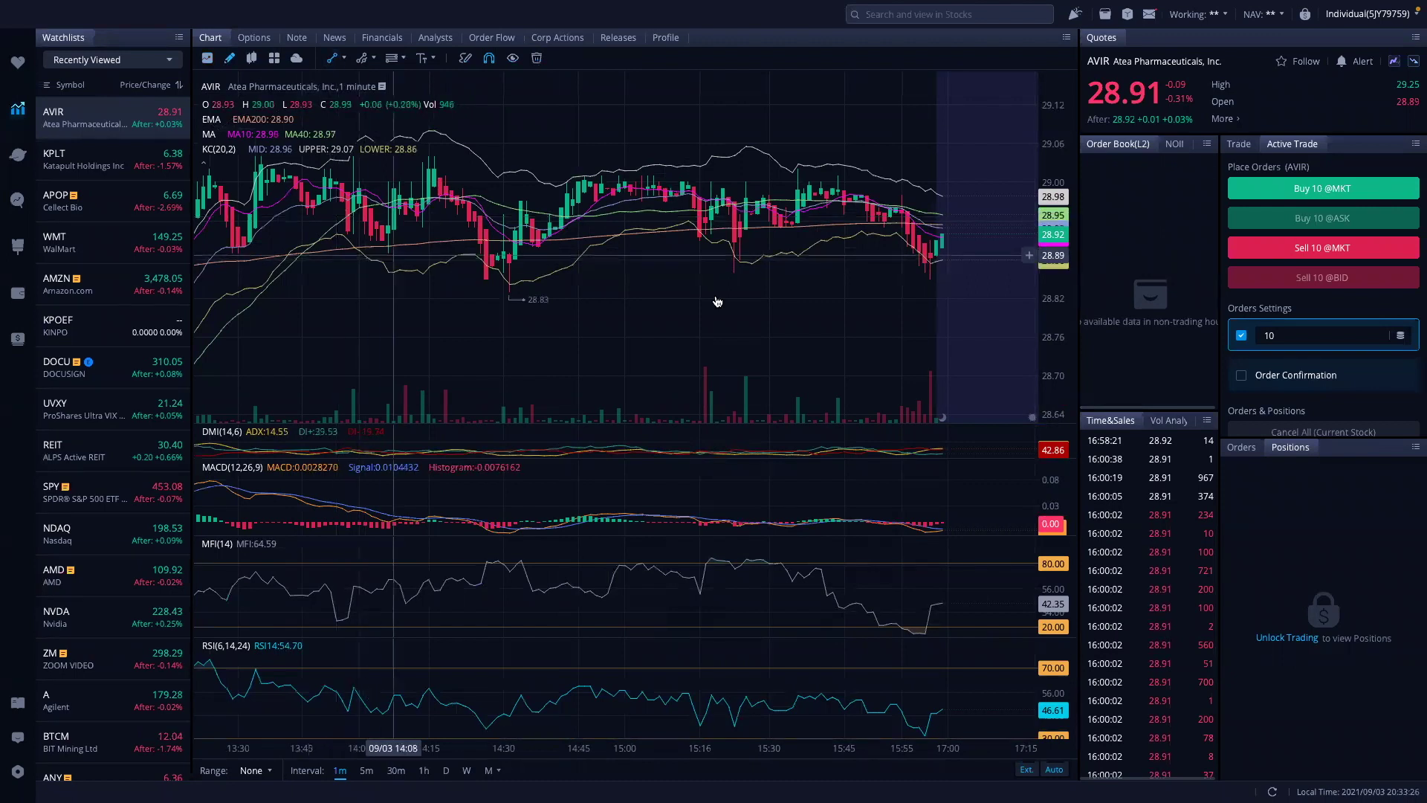
click(470, 278)
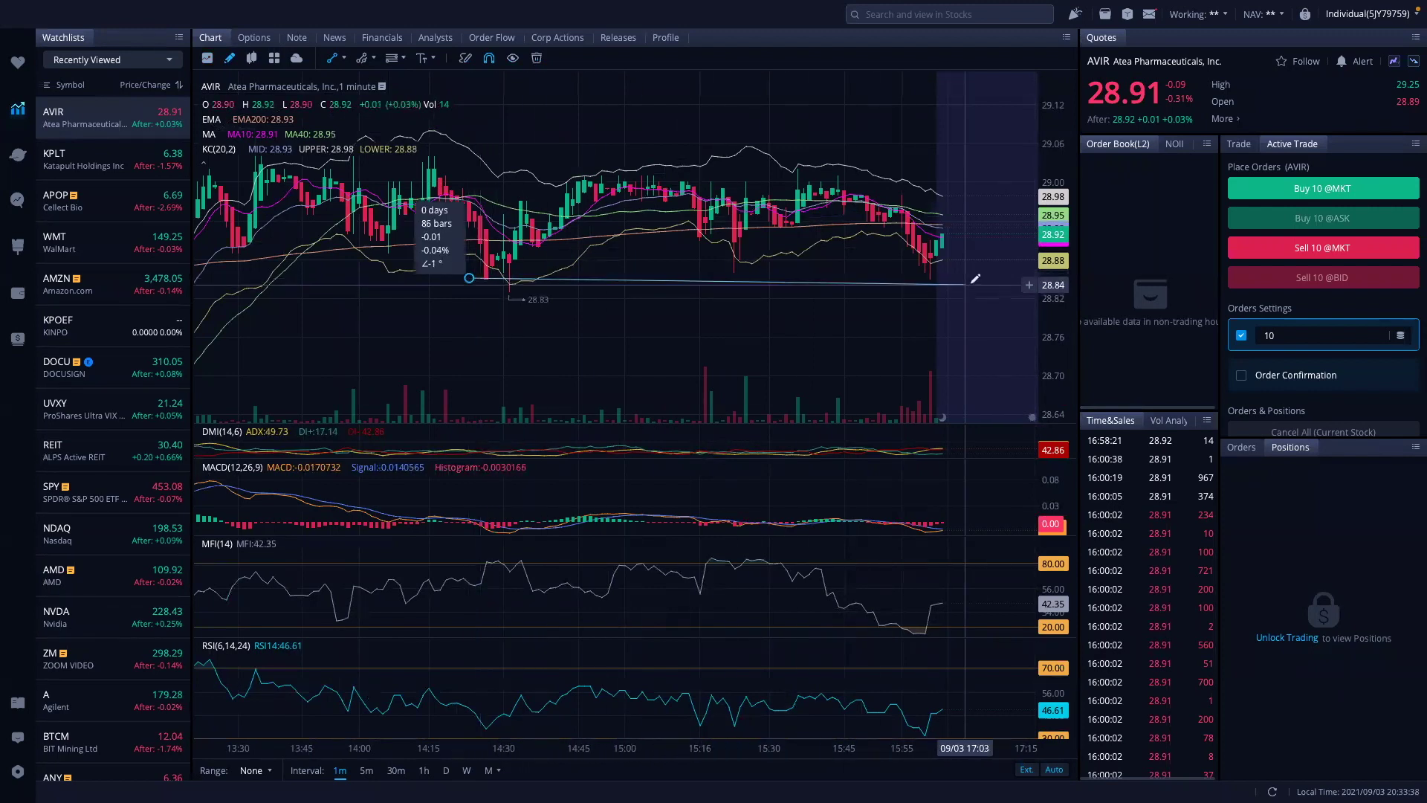
click(971, 279)
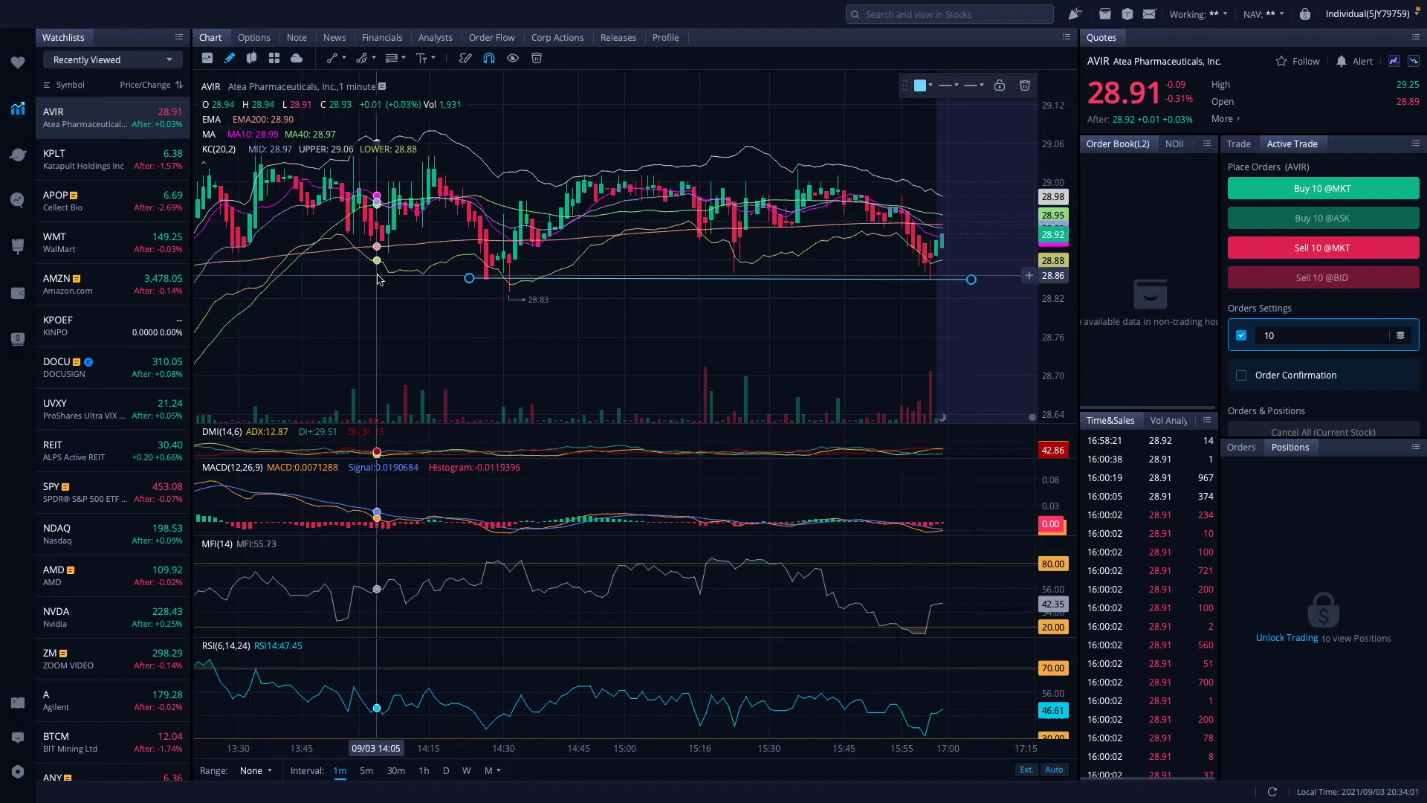
scroll(378, 279, up, 5)
scroll(378, 279, down, 4)
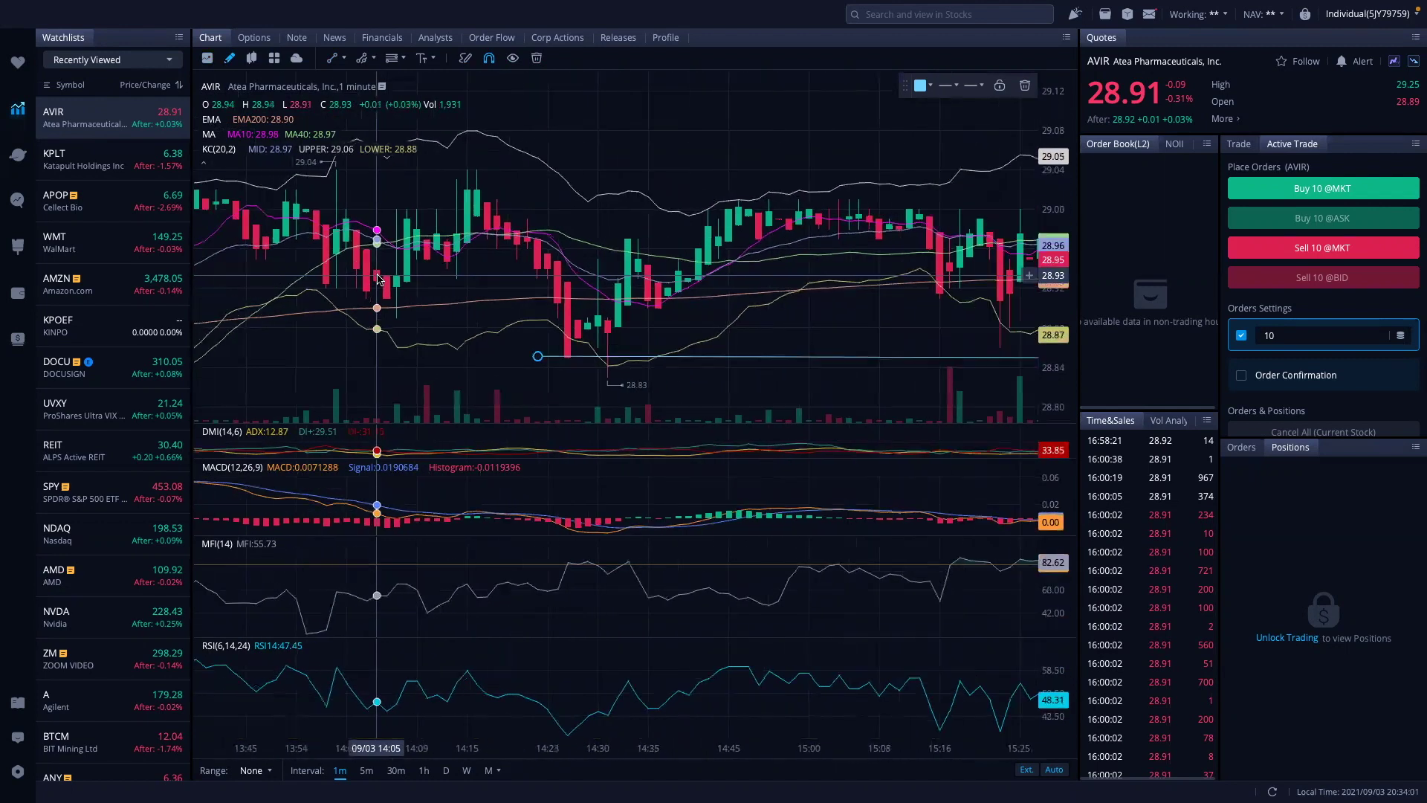
scroll(377, 279, down, 1)
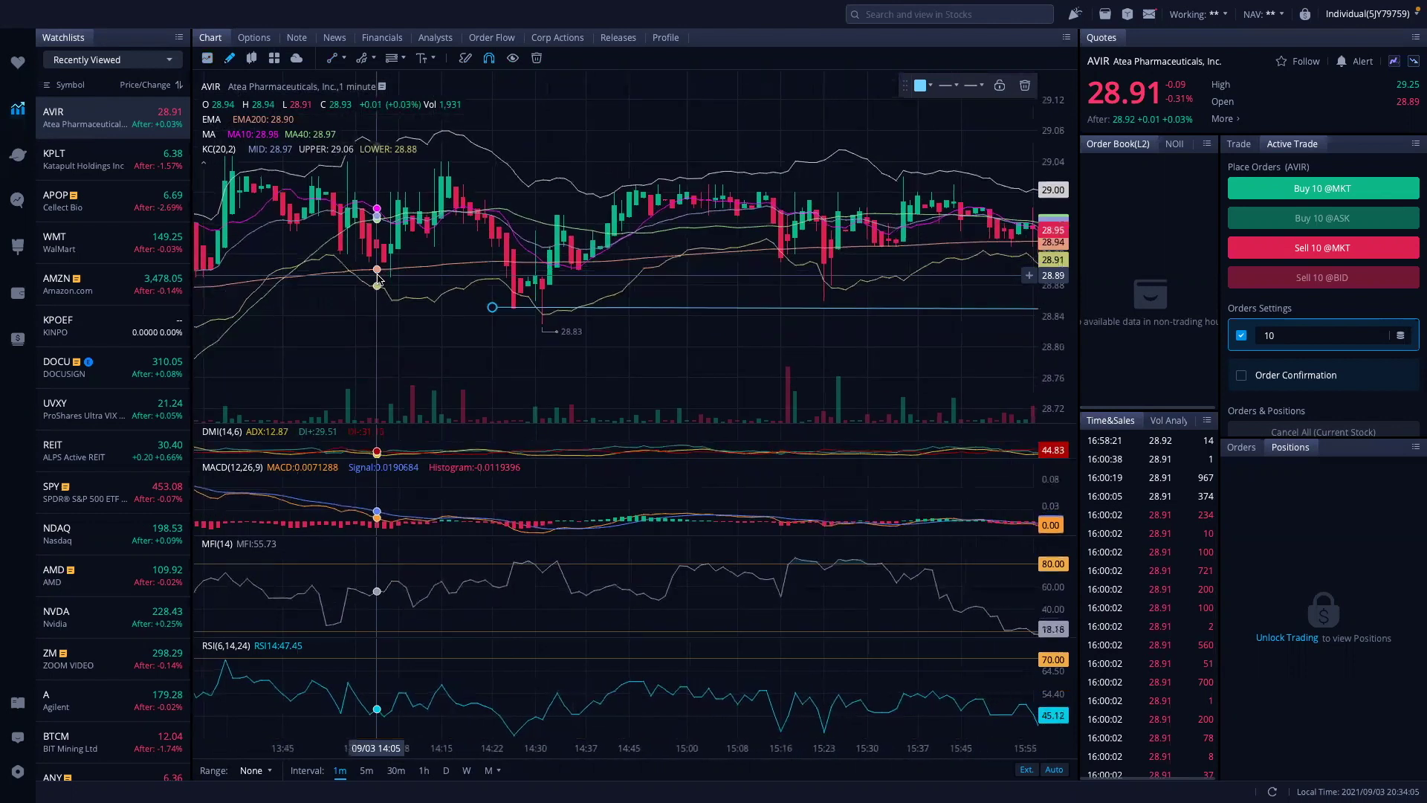
Step: Turn off the EMA, MA and KC overlays on the AVIR chart and bring back the drawing tools
click(207, 58)
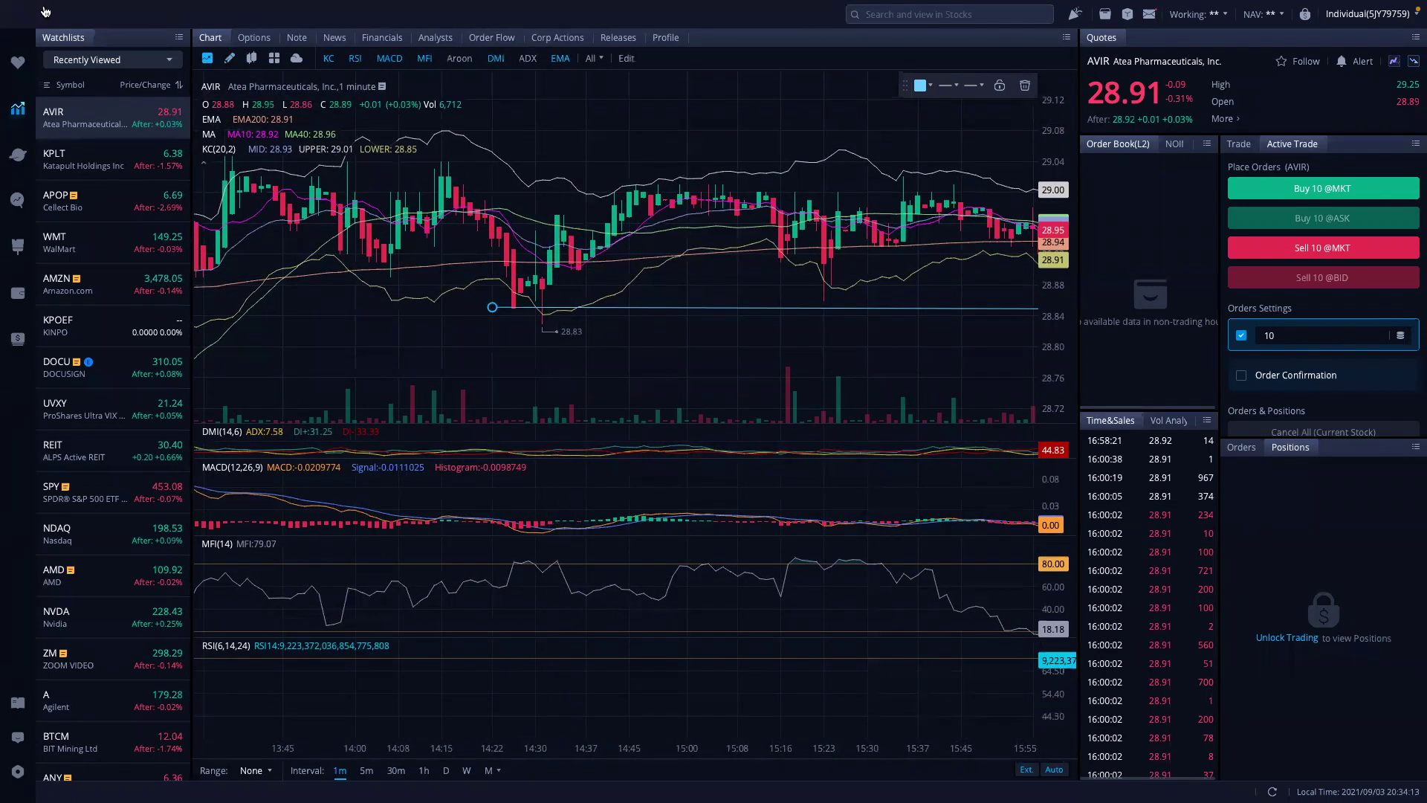
click(52, 32)
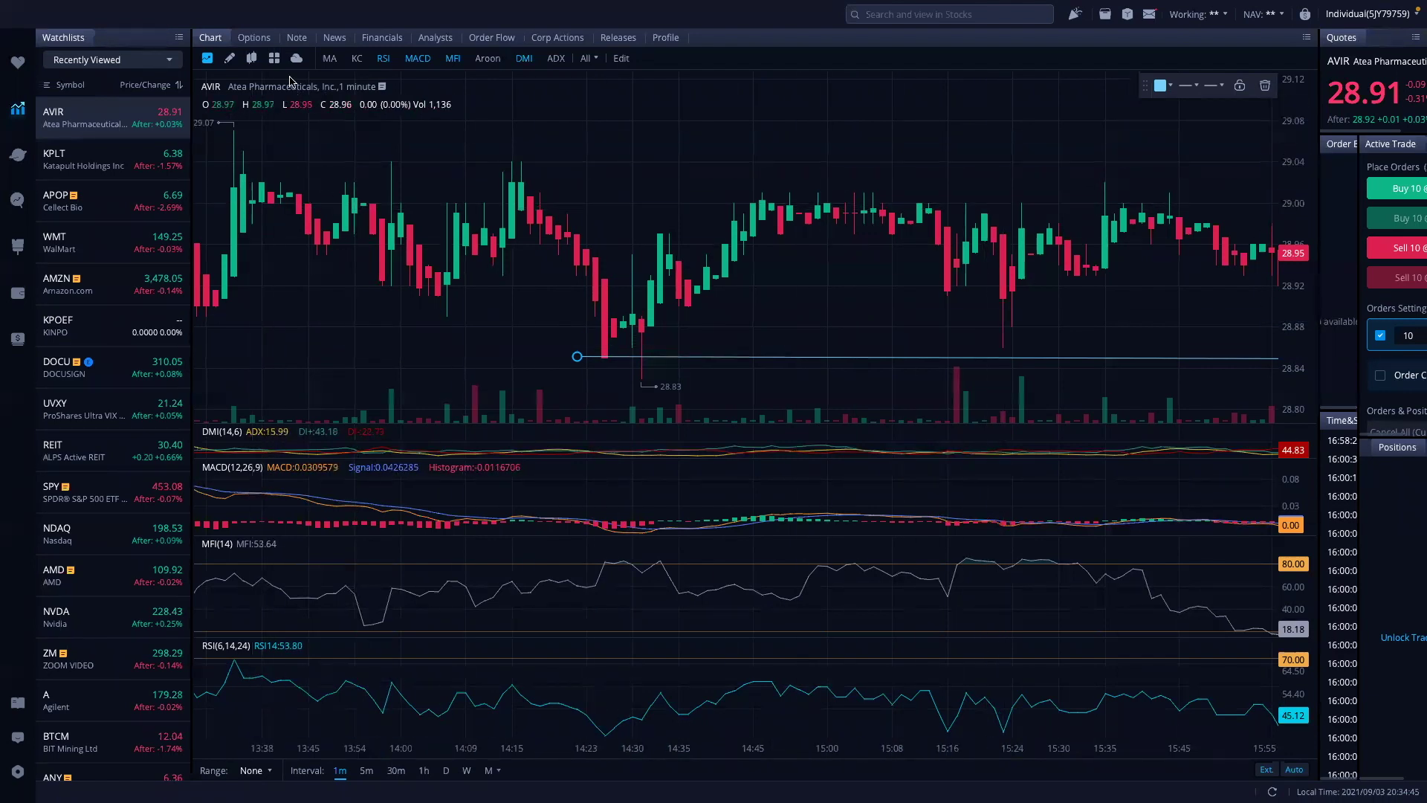
click(231, 64)
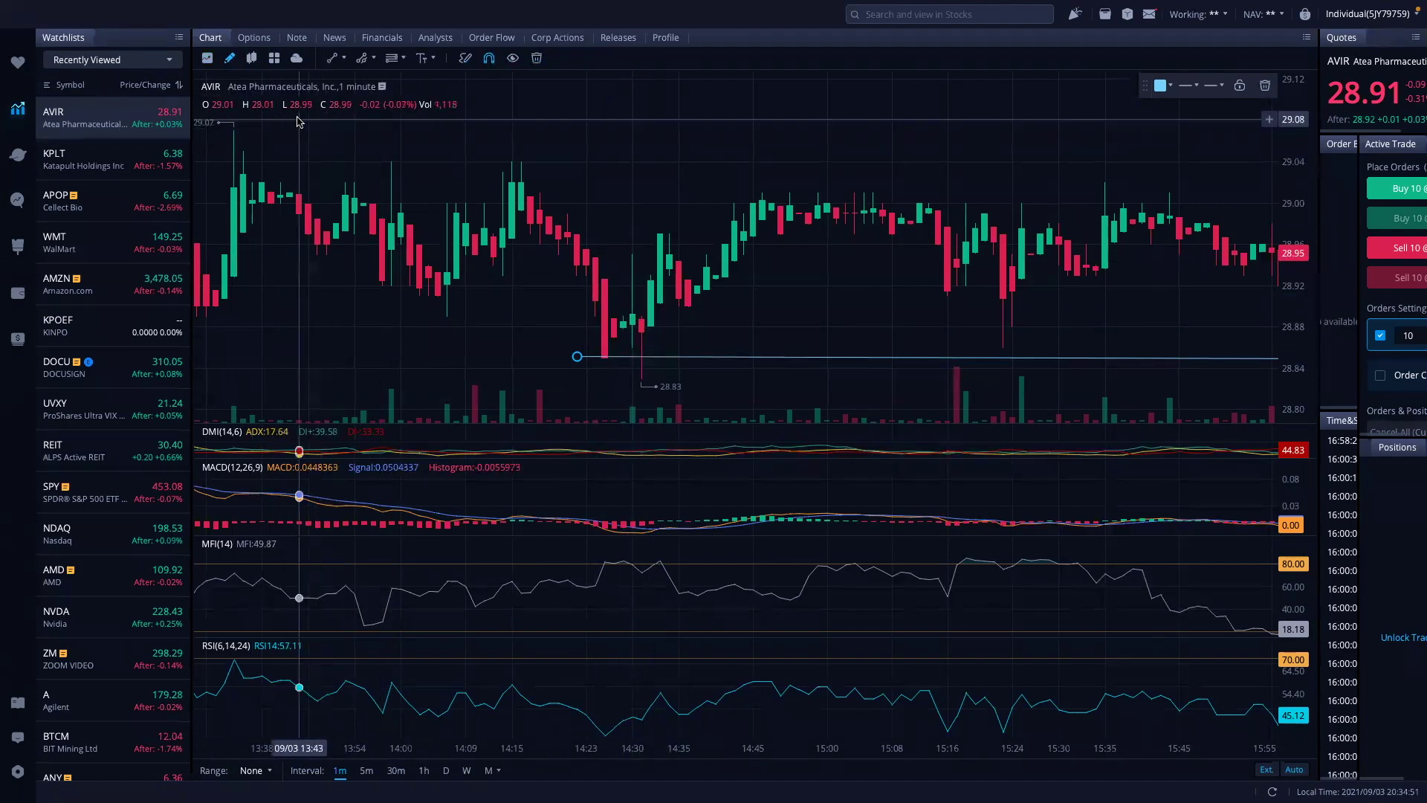
click(230, 63)
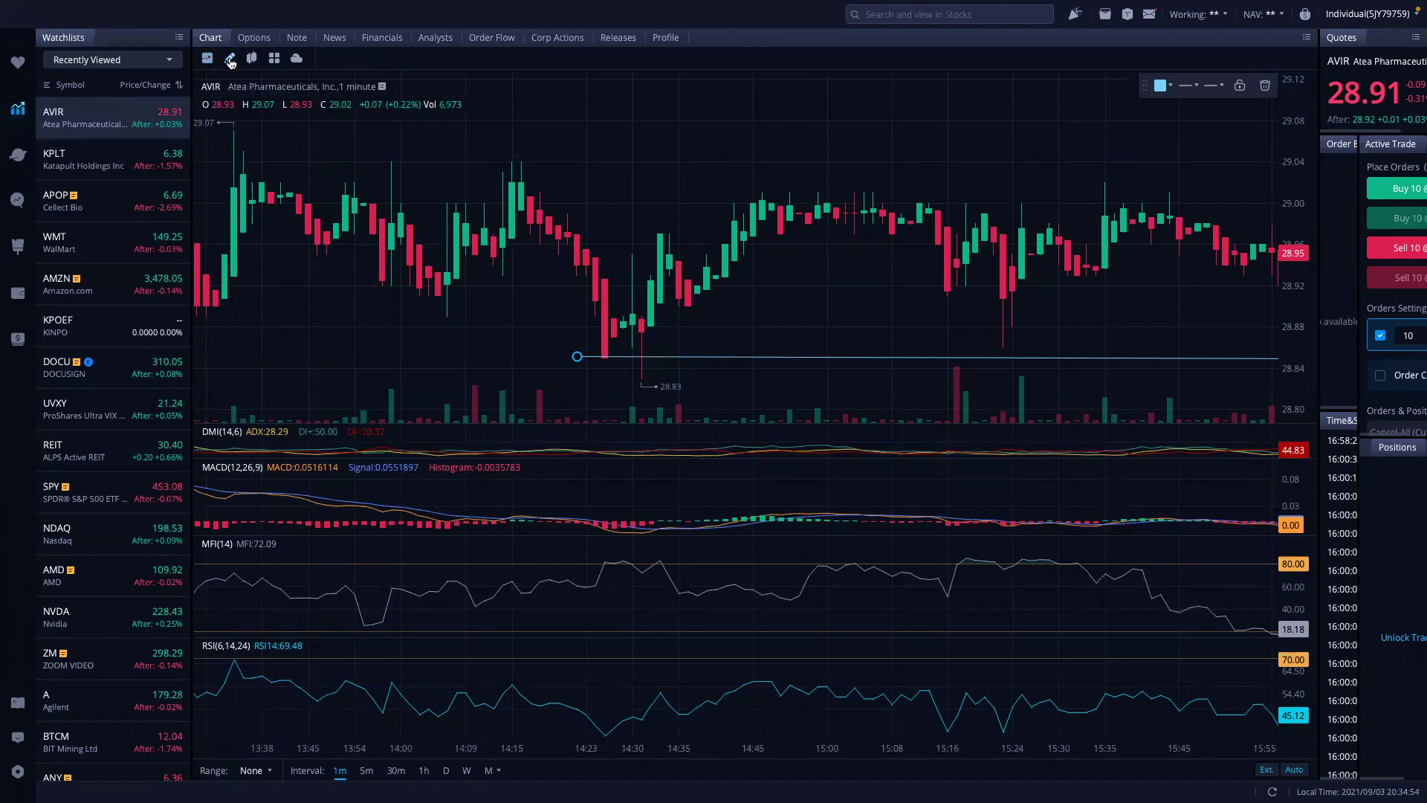
click(231, 62)
drag(239, 175, 304, 175)
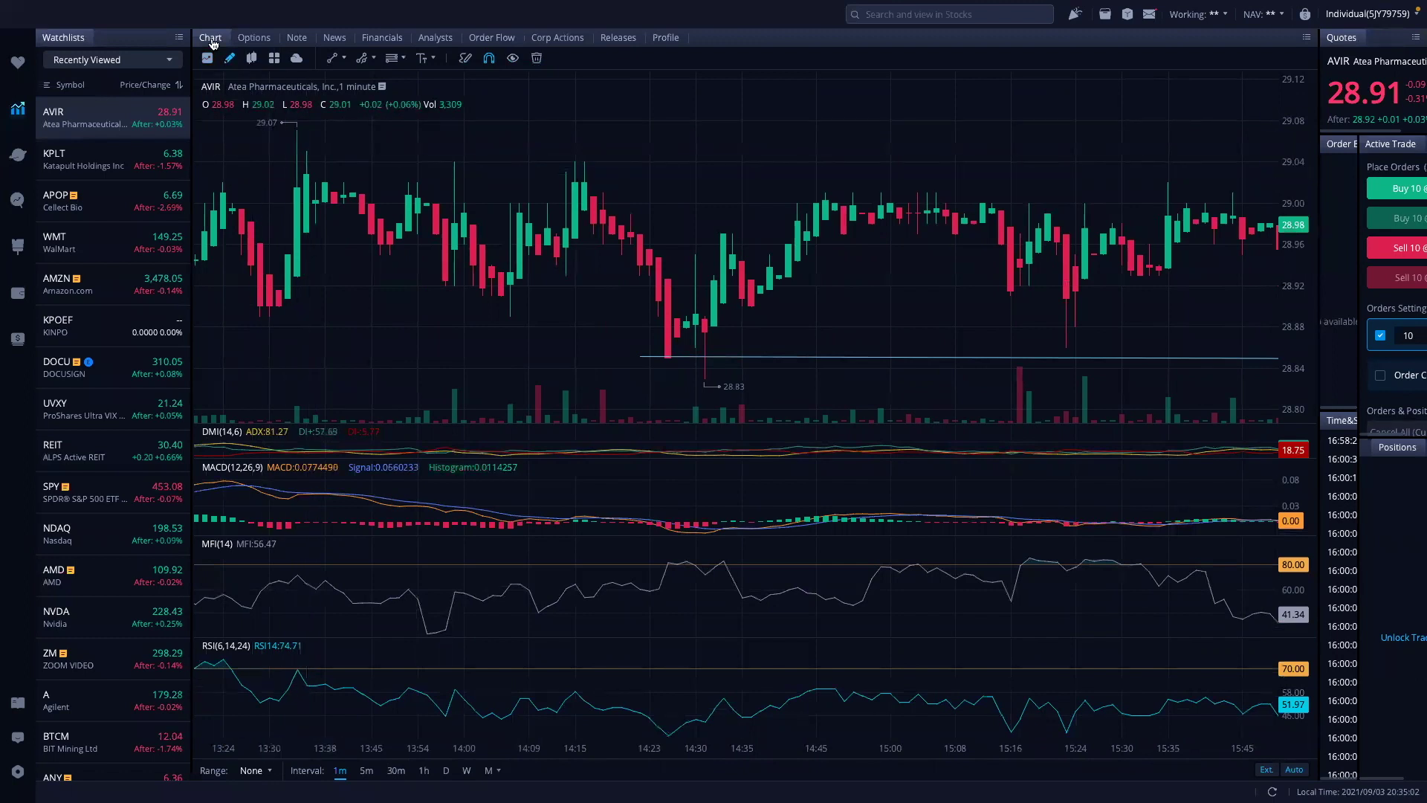
Step: Try to draw a resistance line from the 13:36 high on the 1-minute chart
click(227, 59)
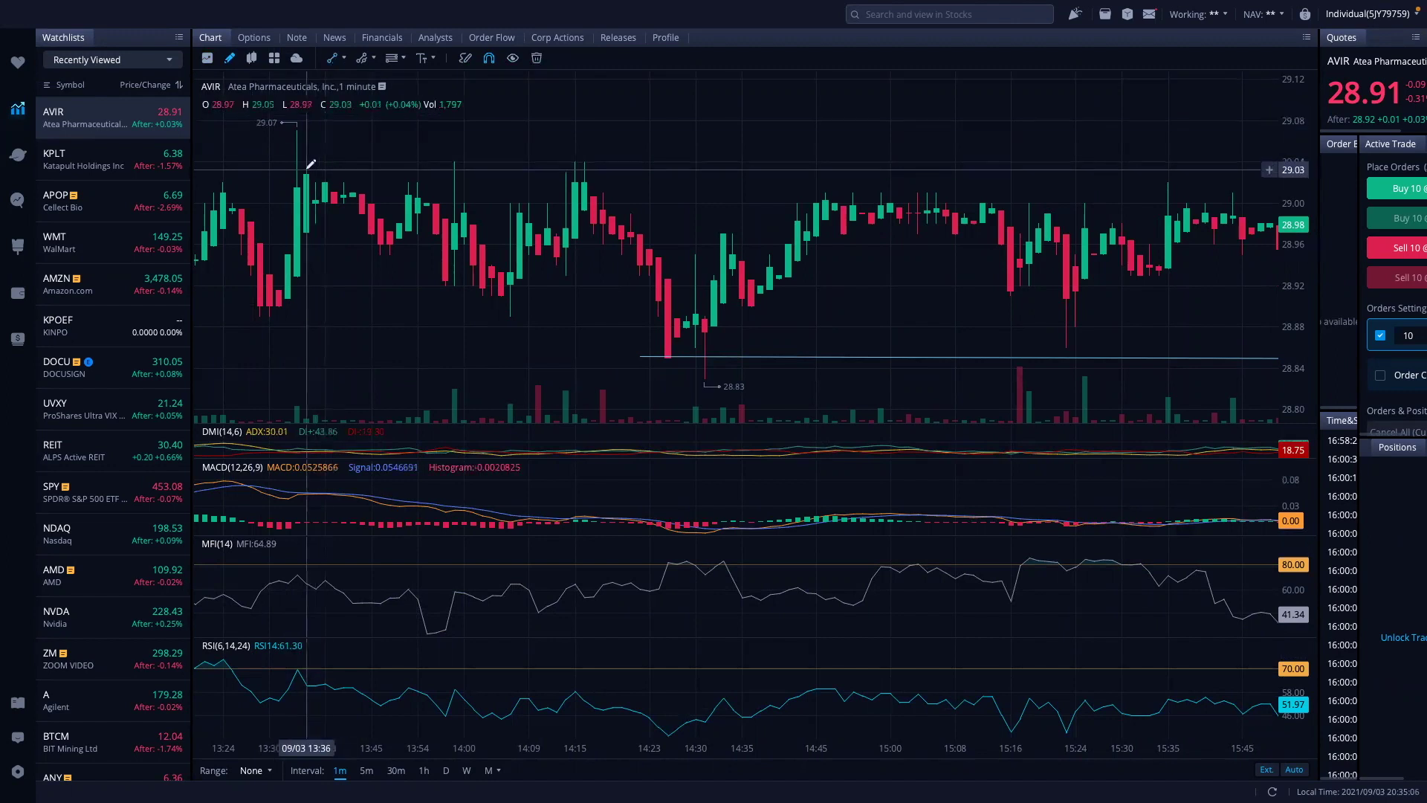
mouse_move(311, 163)
mouse_down()
mouse_move(658, 163)
mouse_move(493, 105)
mouse_move(653, 154)
mouse_move(4, 176)
mouse_move(682, 140)
mouse_move(666, 144)
mouse_up()
scroll(662, 147, left, 10)
scroll(662, 147, right, 8)
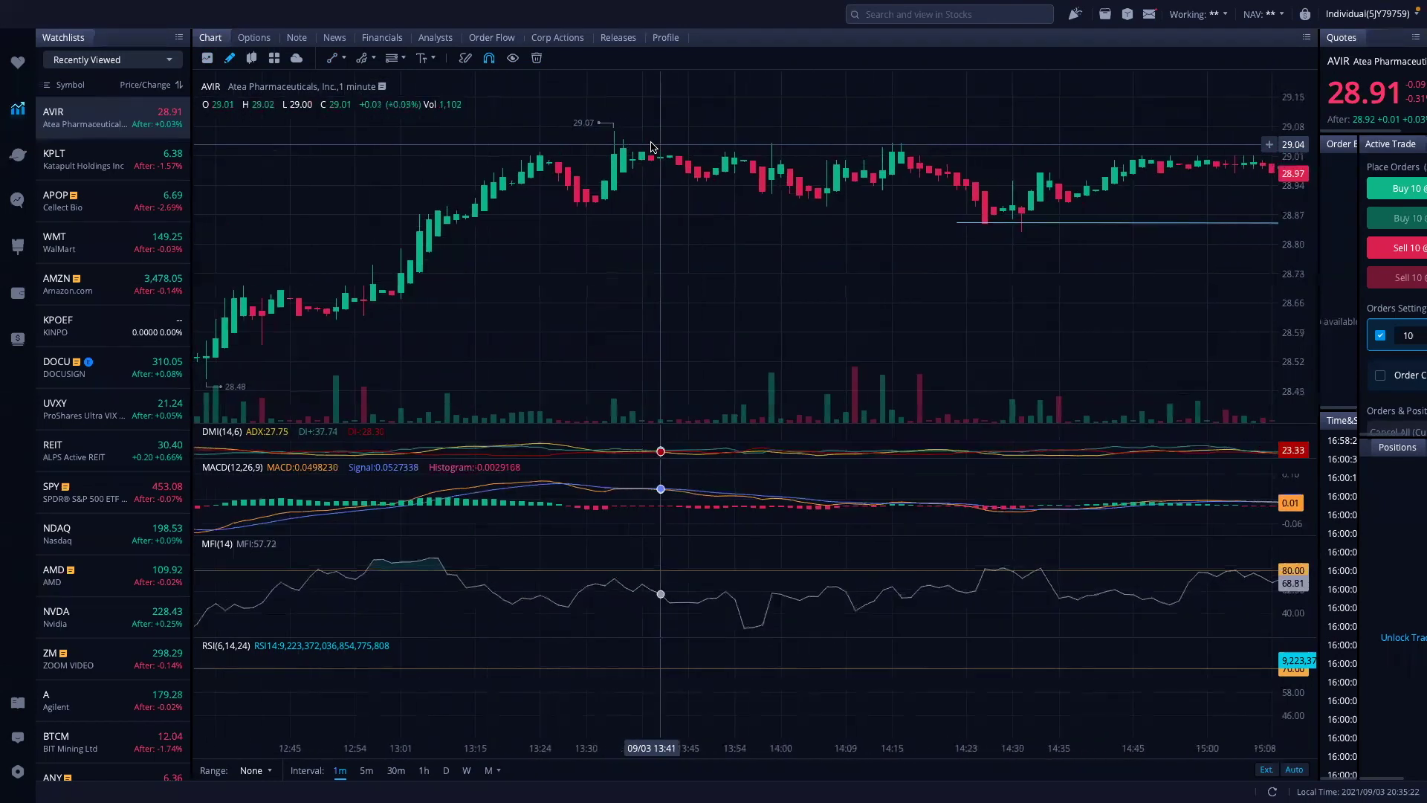
scroll(651, 147, right, 2)
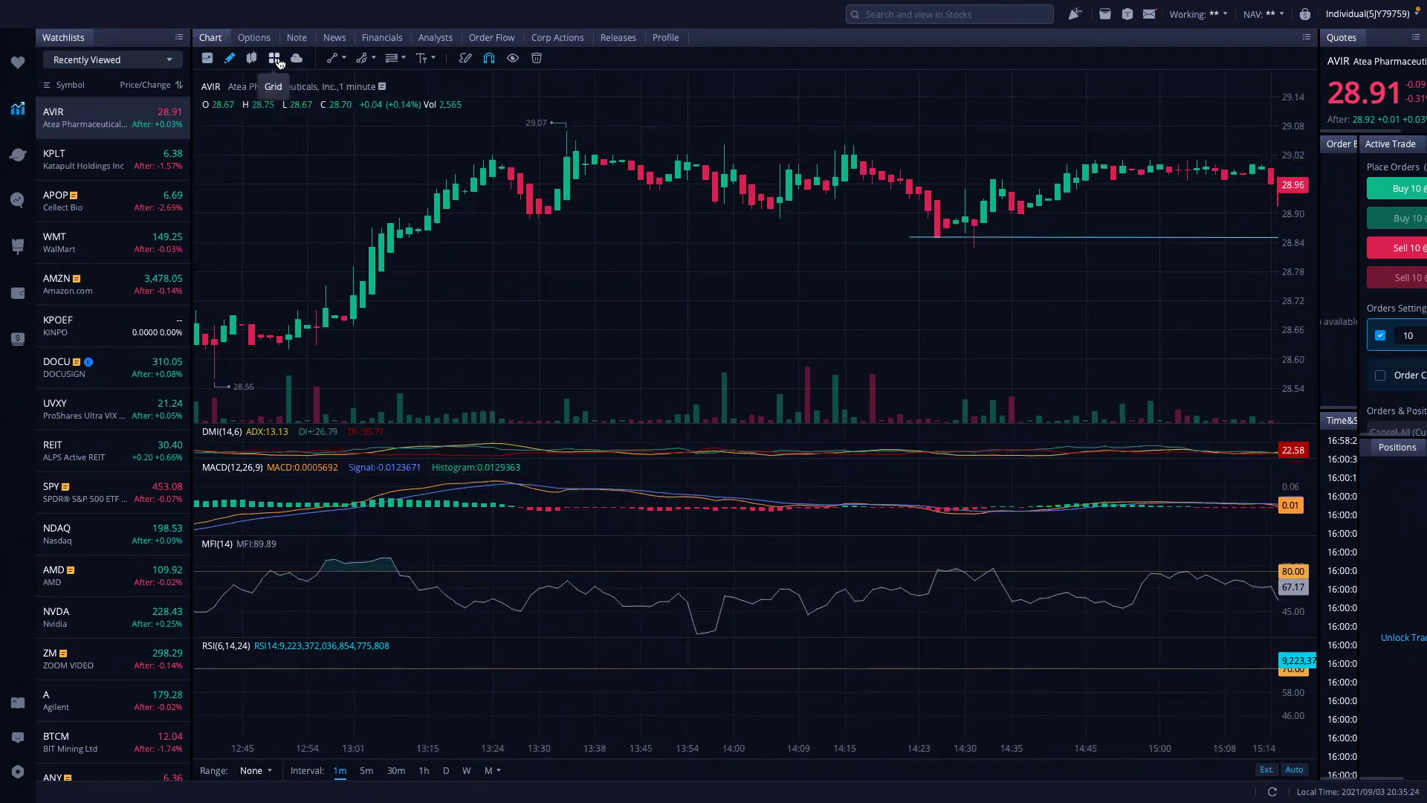
Step: Draw a near-horizontal resistance trendline at about 29.04 from the 13:36 candle to about 15:55
click(331, 60)
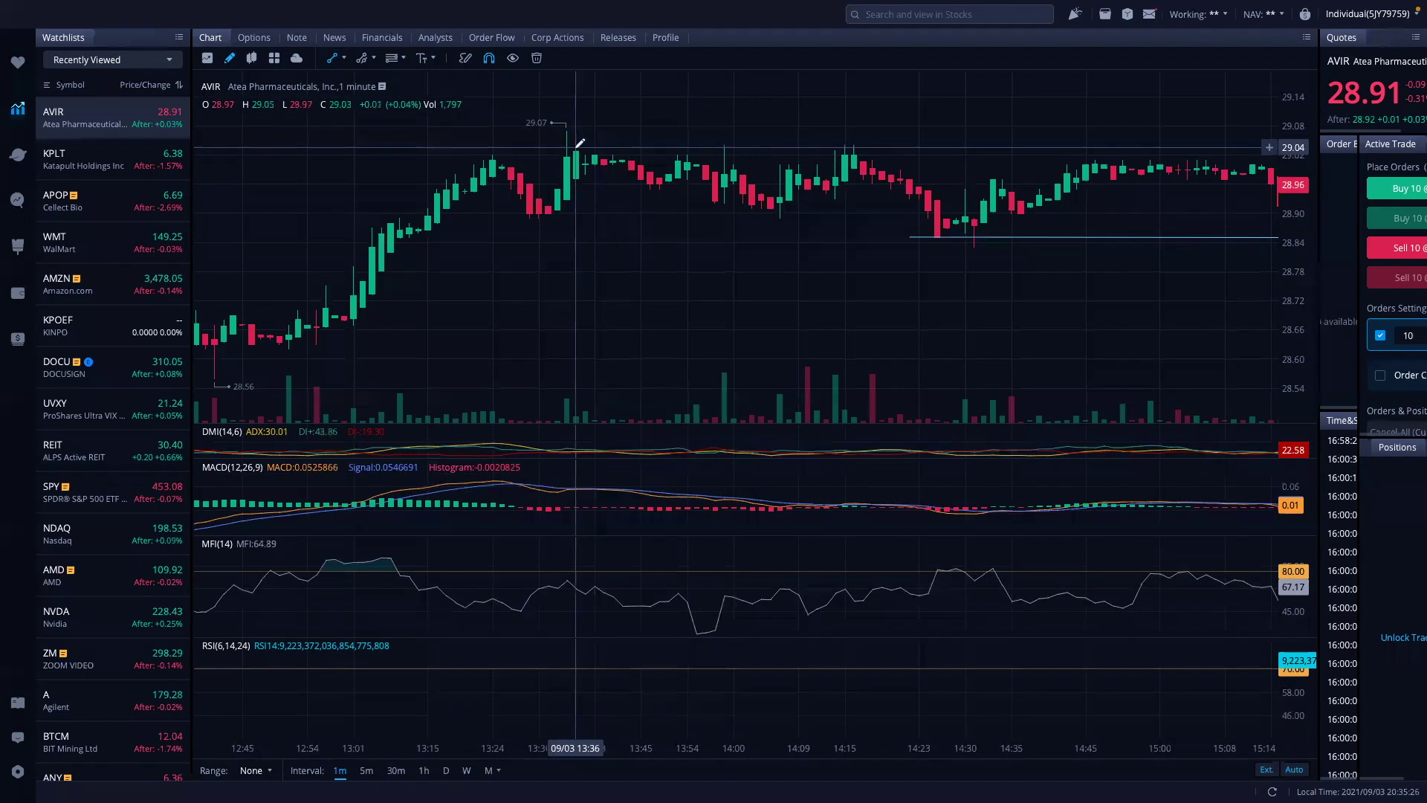
click(576, 147)
scroll(675, 136, right, 4)
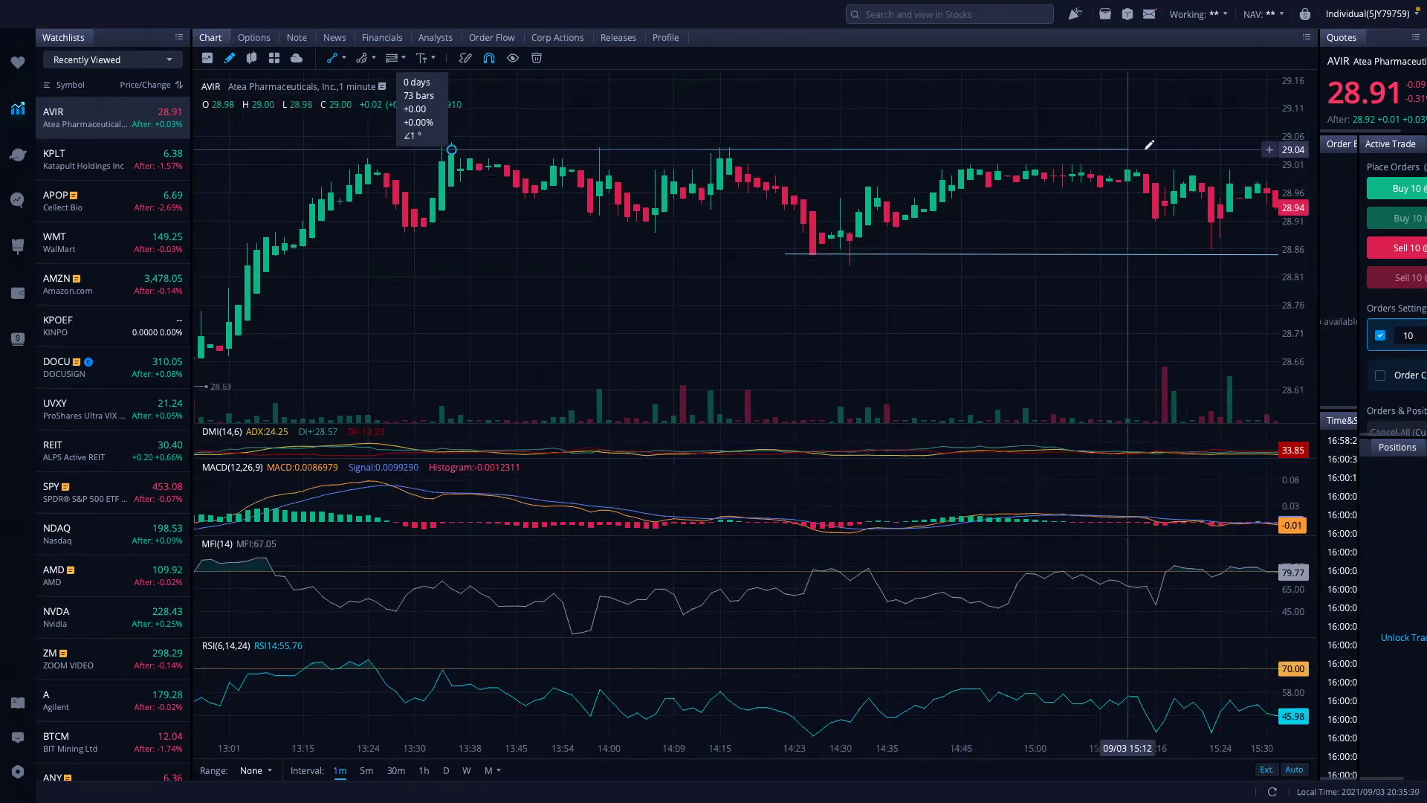
scroll(1168, 143, right, 2)
scroll(1169, 144, right, 5)
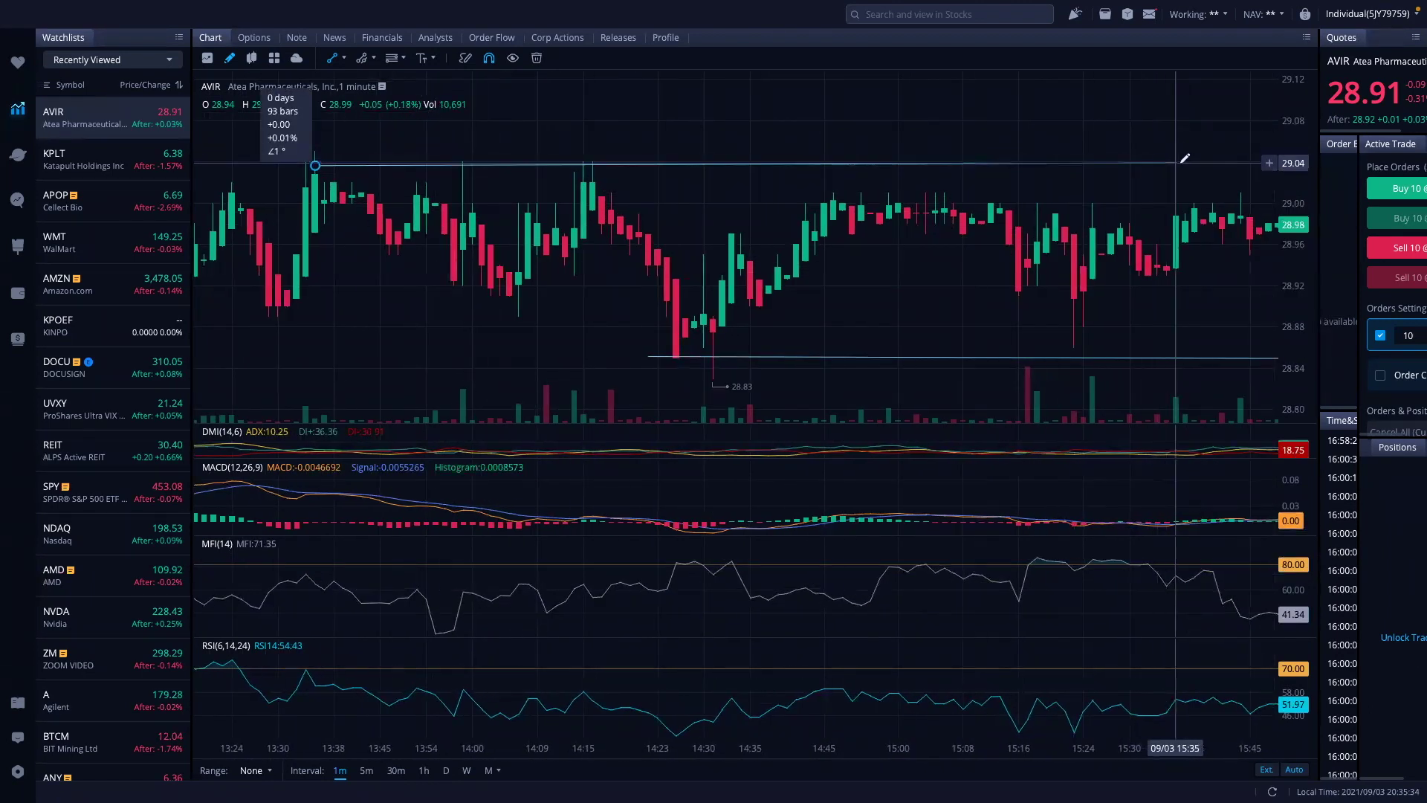
scroll(1186, 160, right, 6)
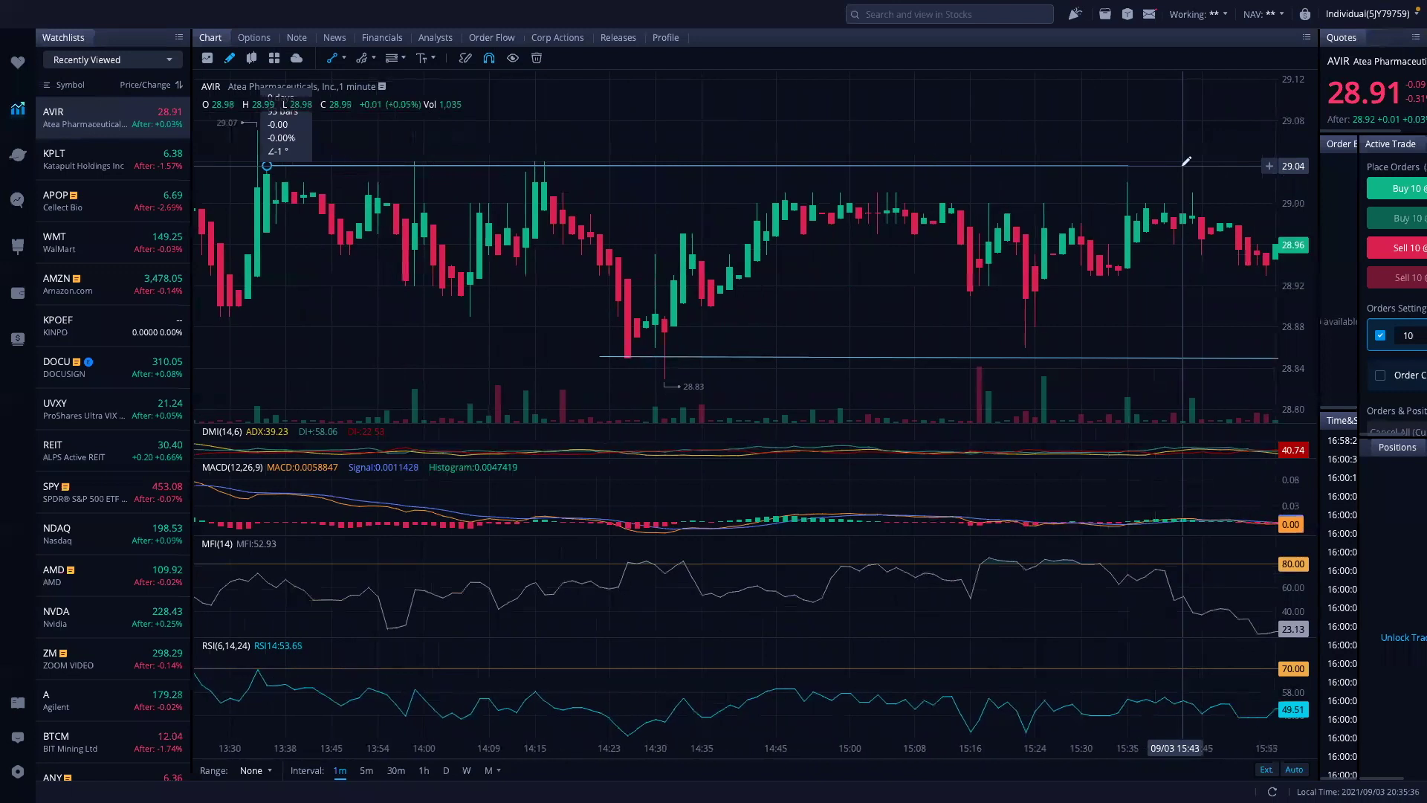
click(1238, 162)
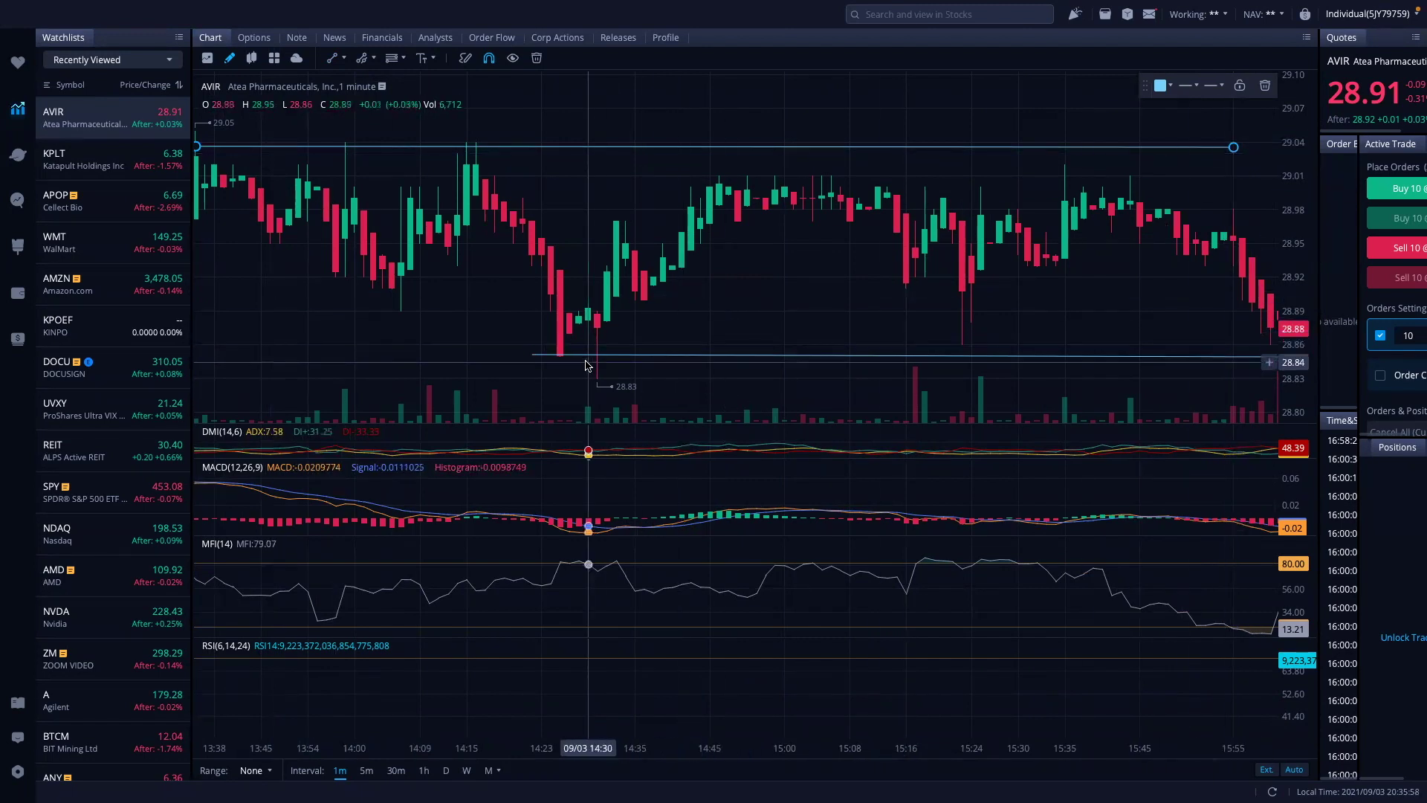
scroll(706, 361, right, 3)
scroll(702, 365, right, 1)
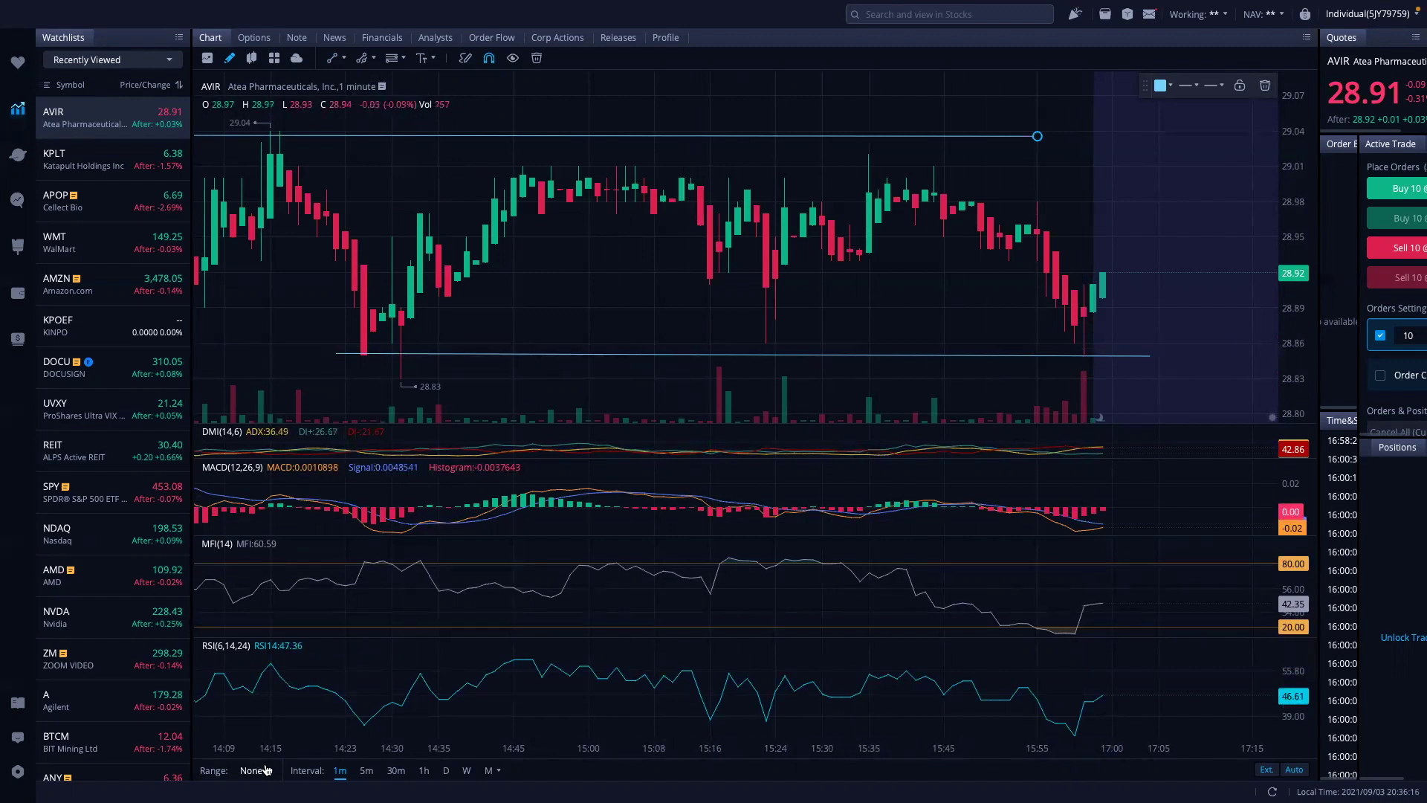
Step: Set the AVIR chart interval to daily and draw a resistance trendline at about 33.4 from the mid-August high to 09/21
click(446, 770)
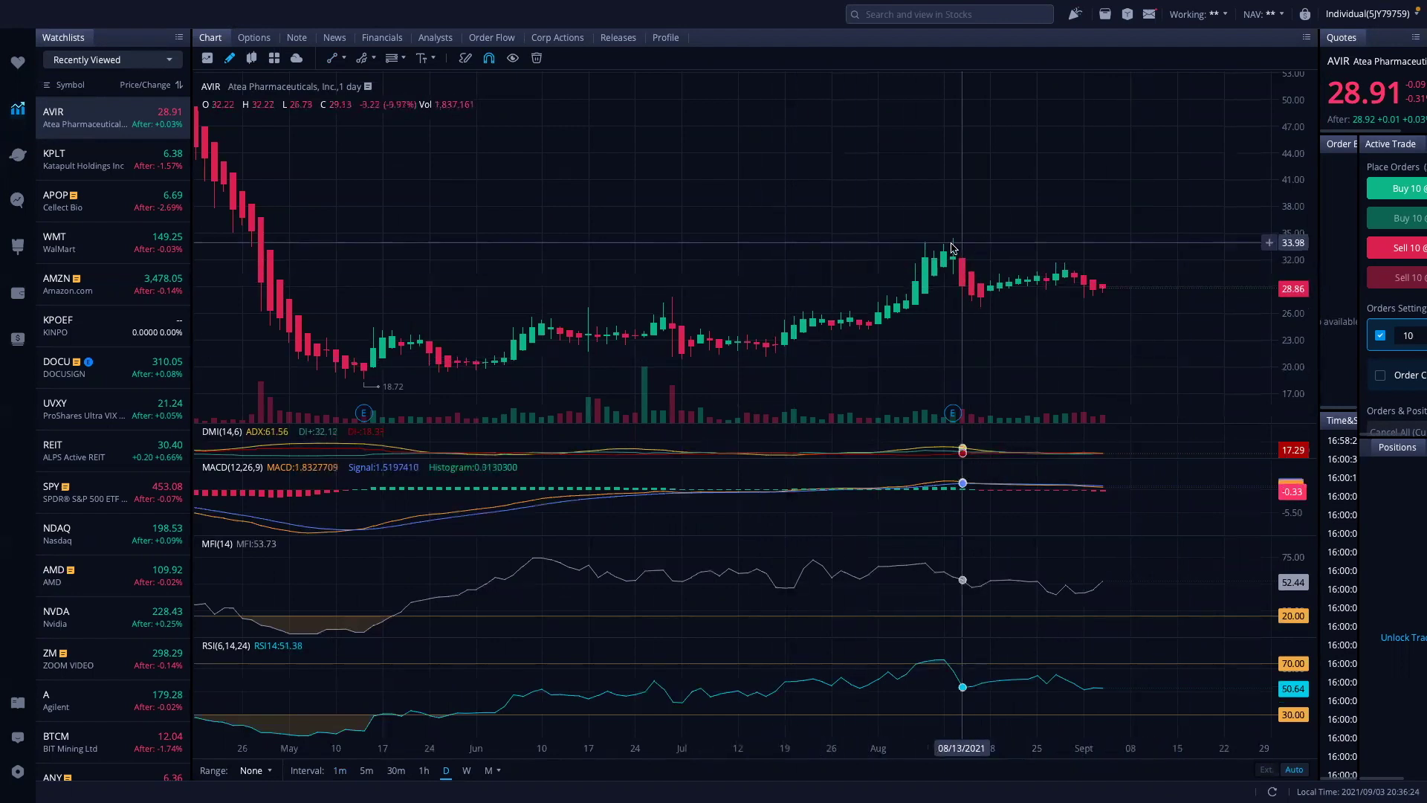
click(367, 64)
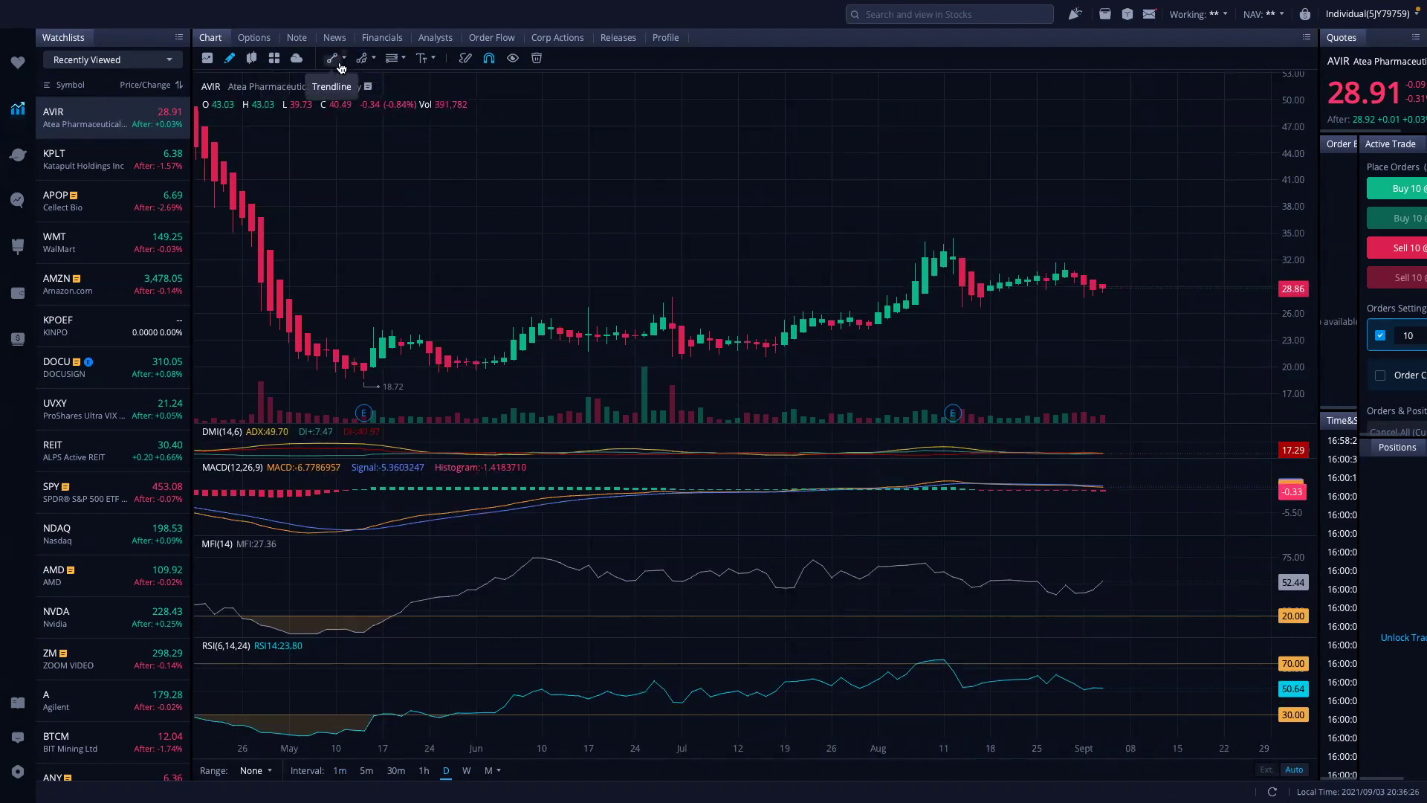
click(949, 243)
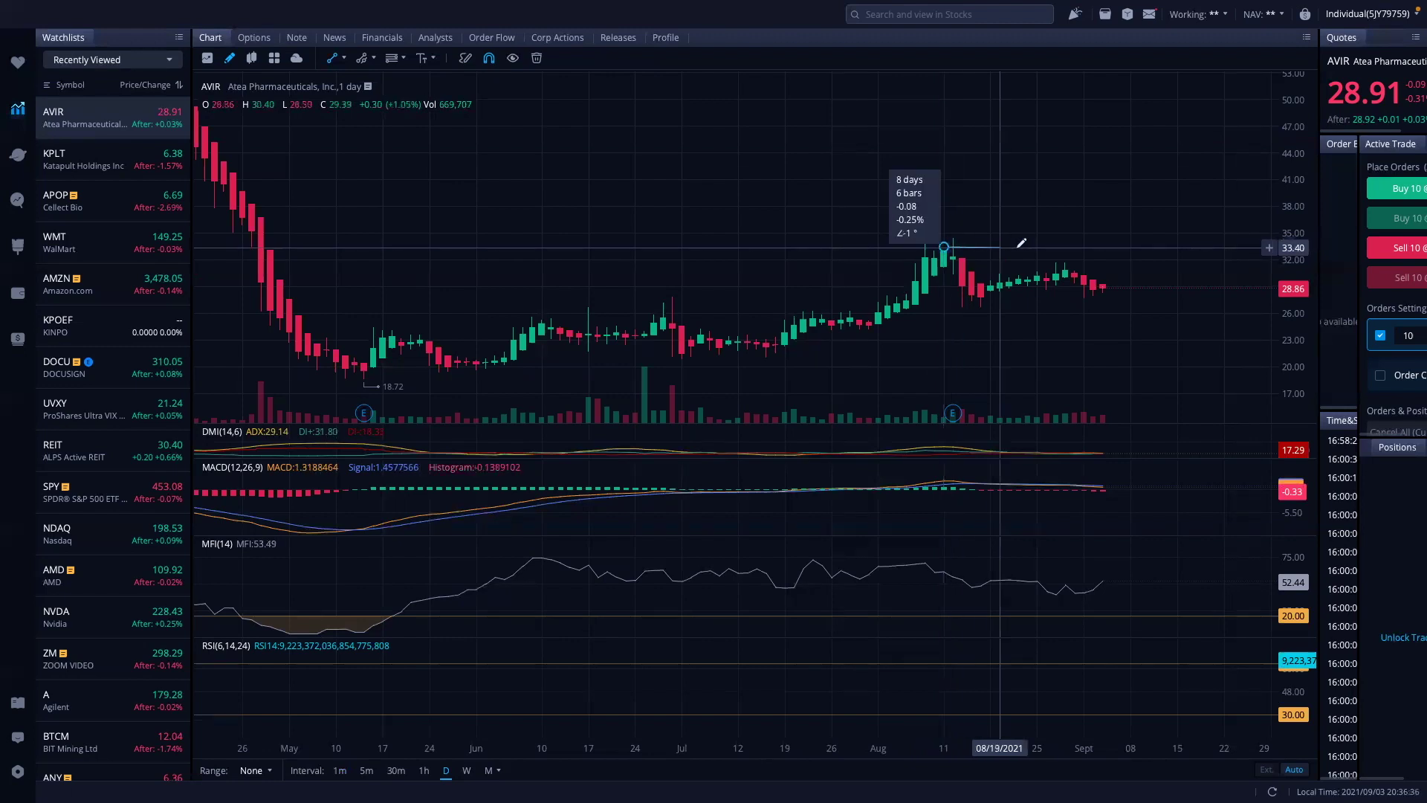
click(1215, 248)
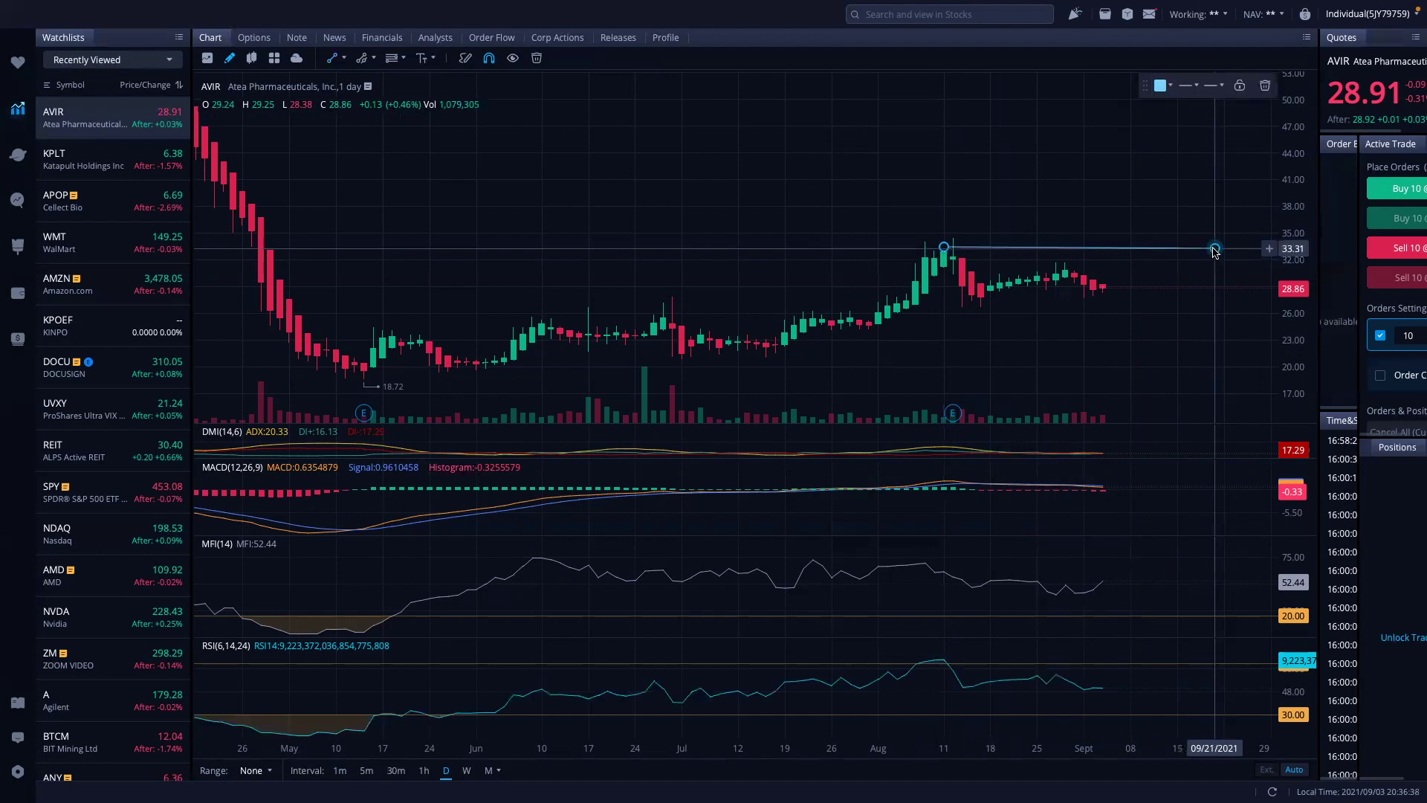
Step: Draw a horizontal support trendline at about 27.85 from the mid-August lows to late September on the daily chart
click(982, 302)
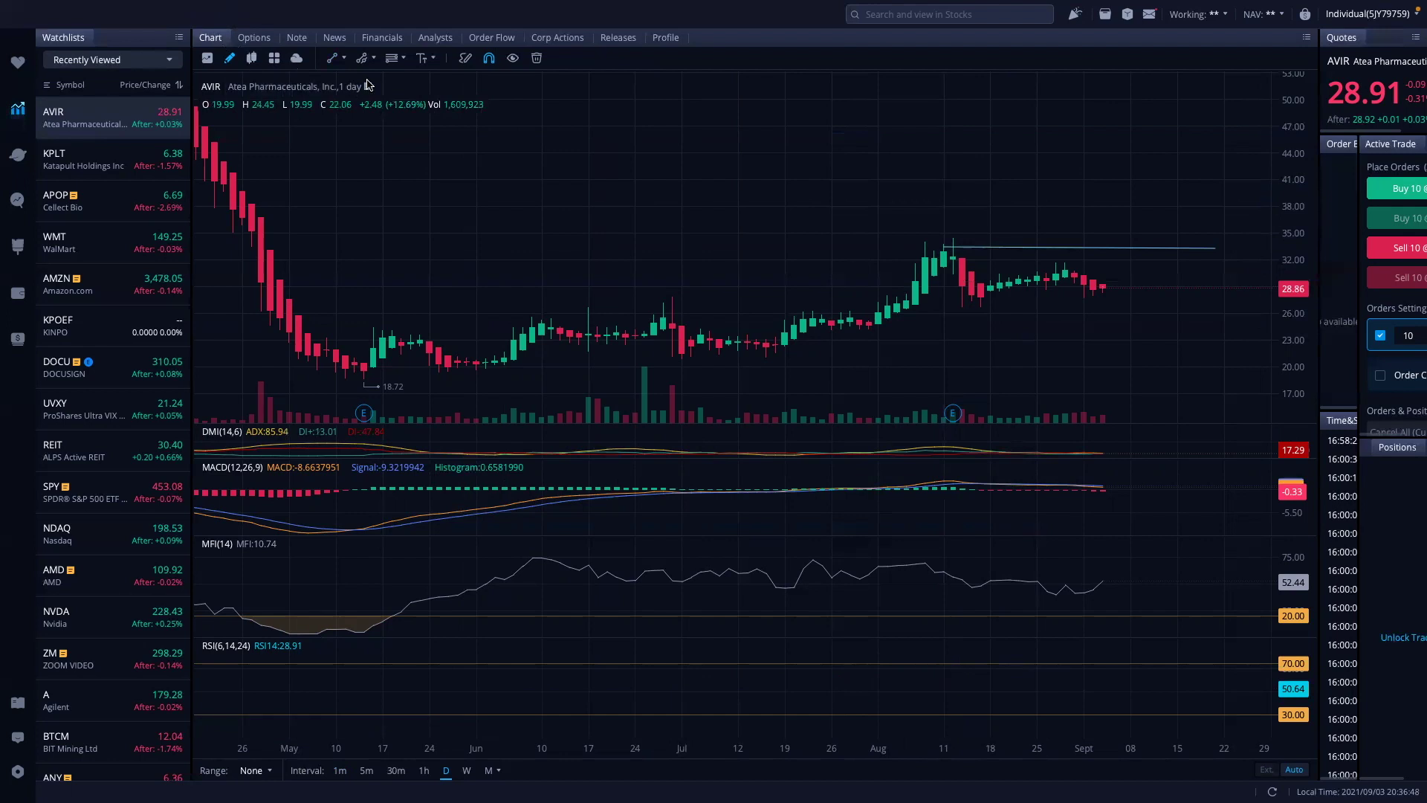
click(971, 296)
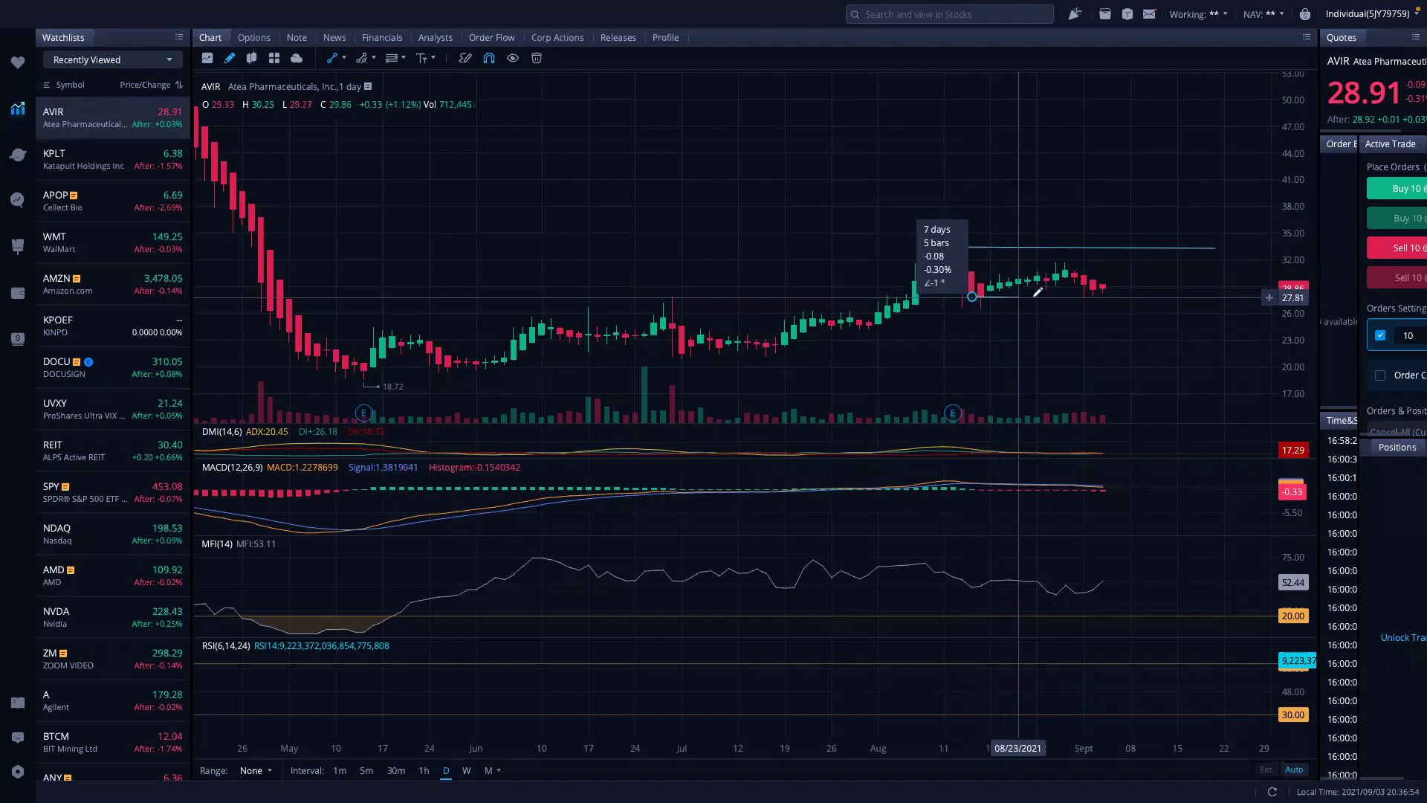
click(1261, 296)
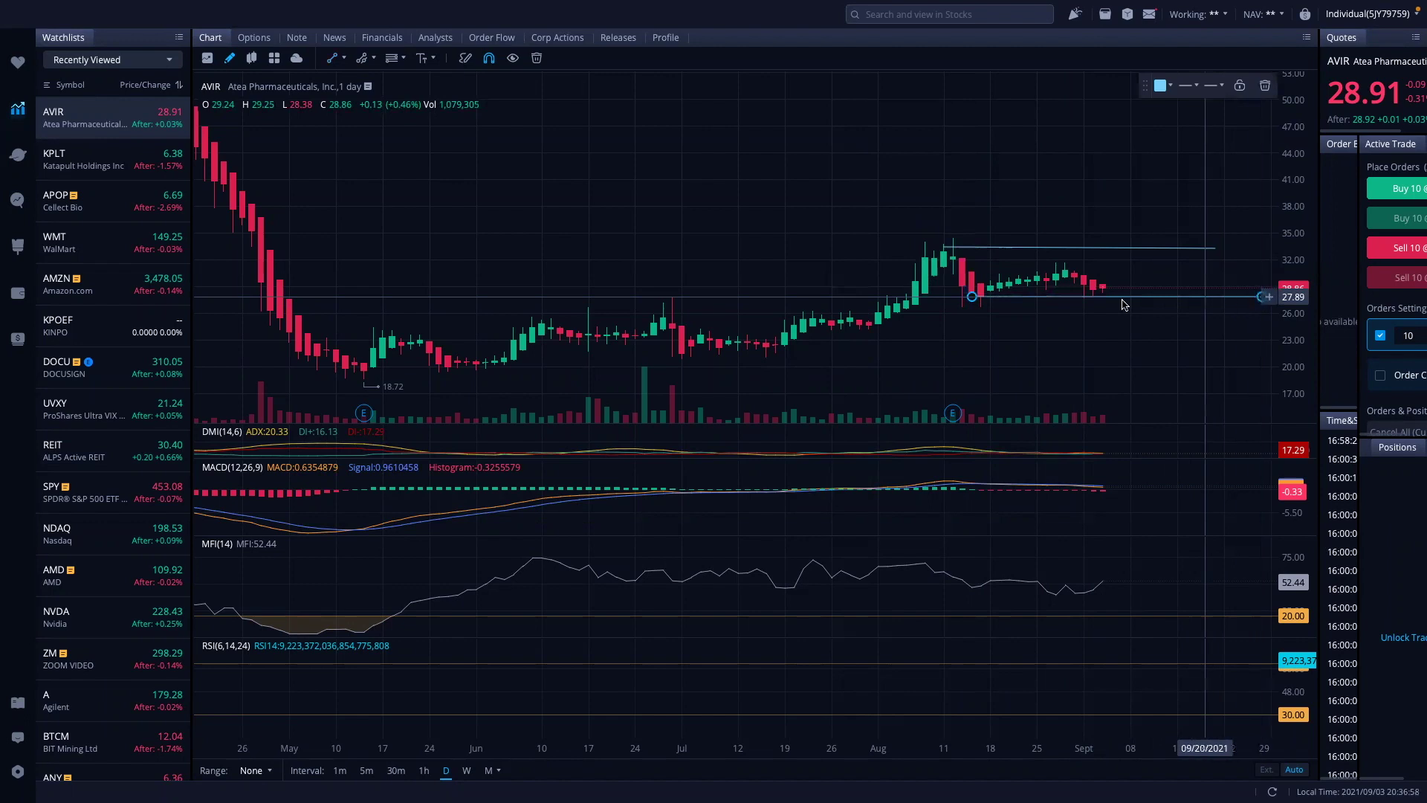
scroll(1105, 304, right, 5)
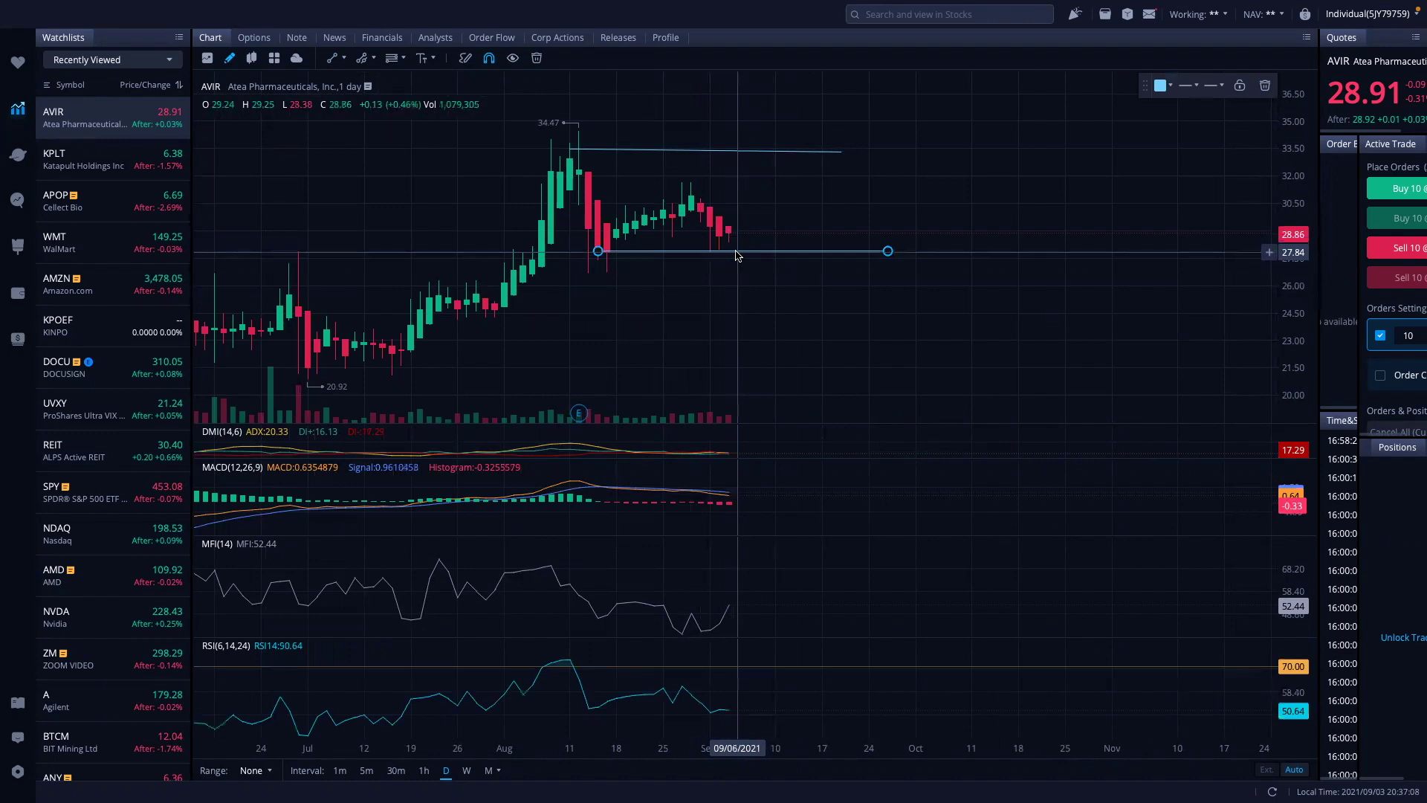
drag(736, 255, 708, 255)
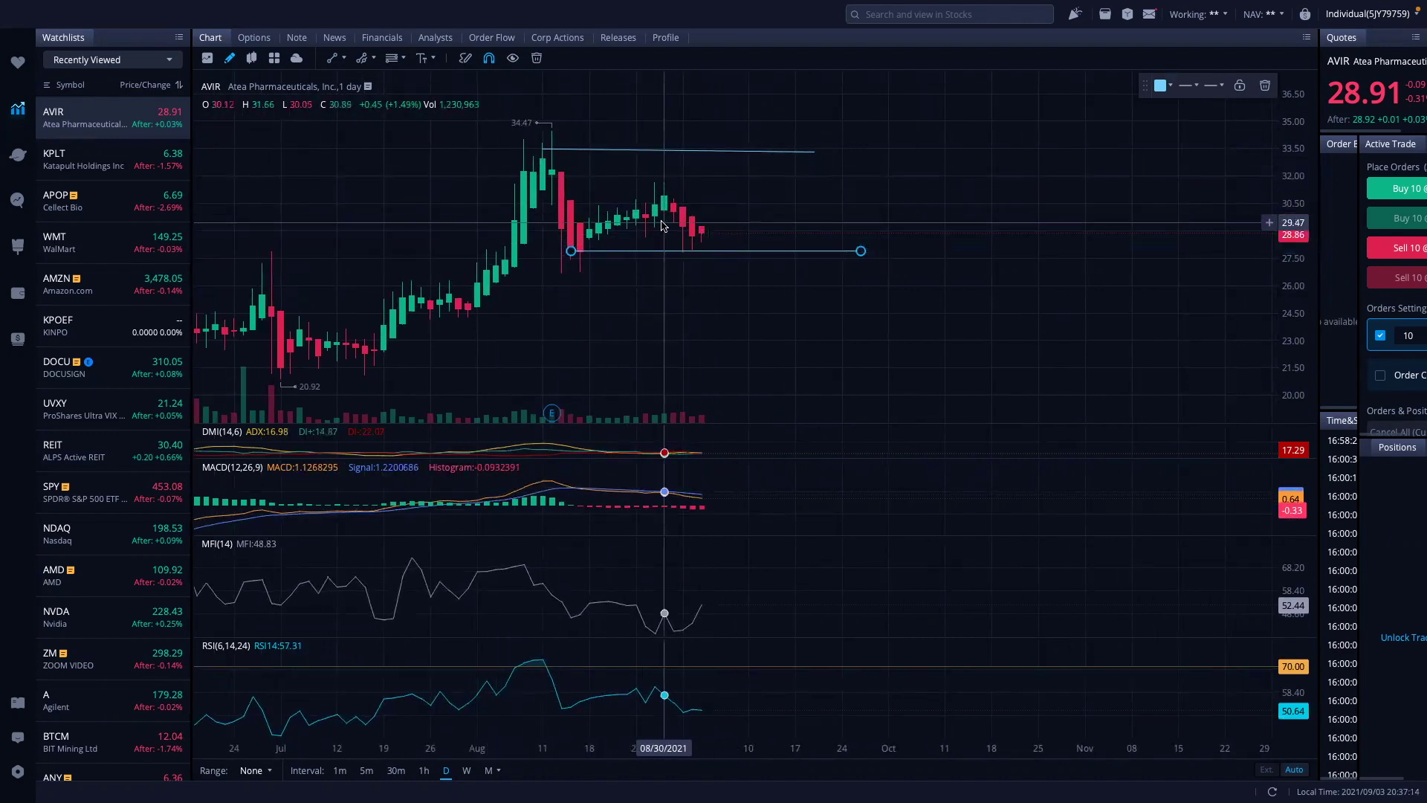
drag(615, 206, 692, 208)
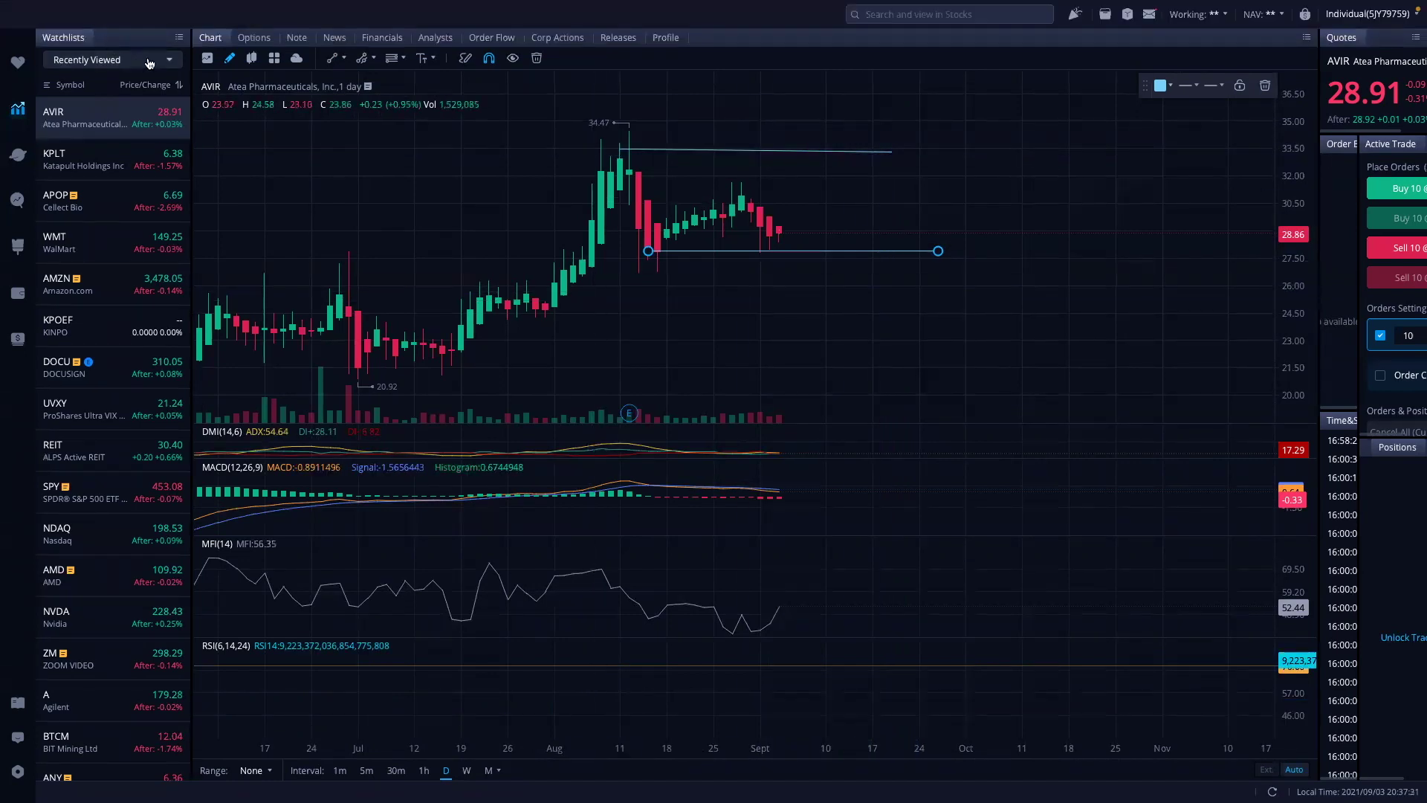
Step: Switch the watchlist to All Stocks, show the indicator list and take the window out of full screen
click(202, 64)
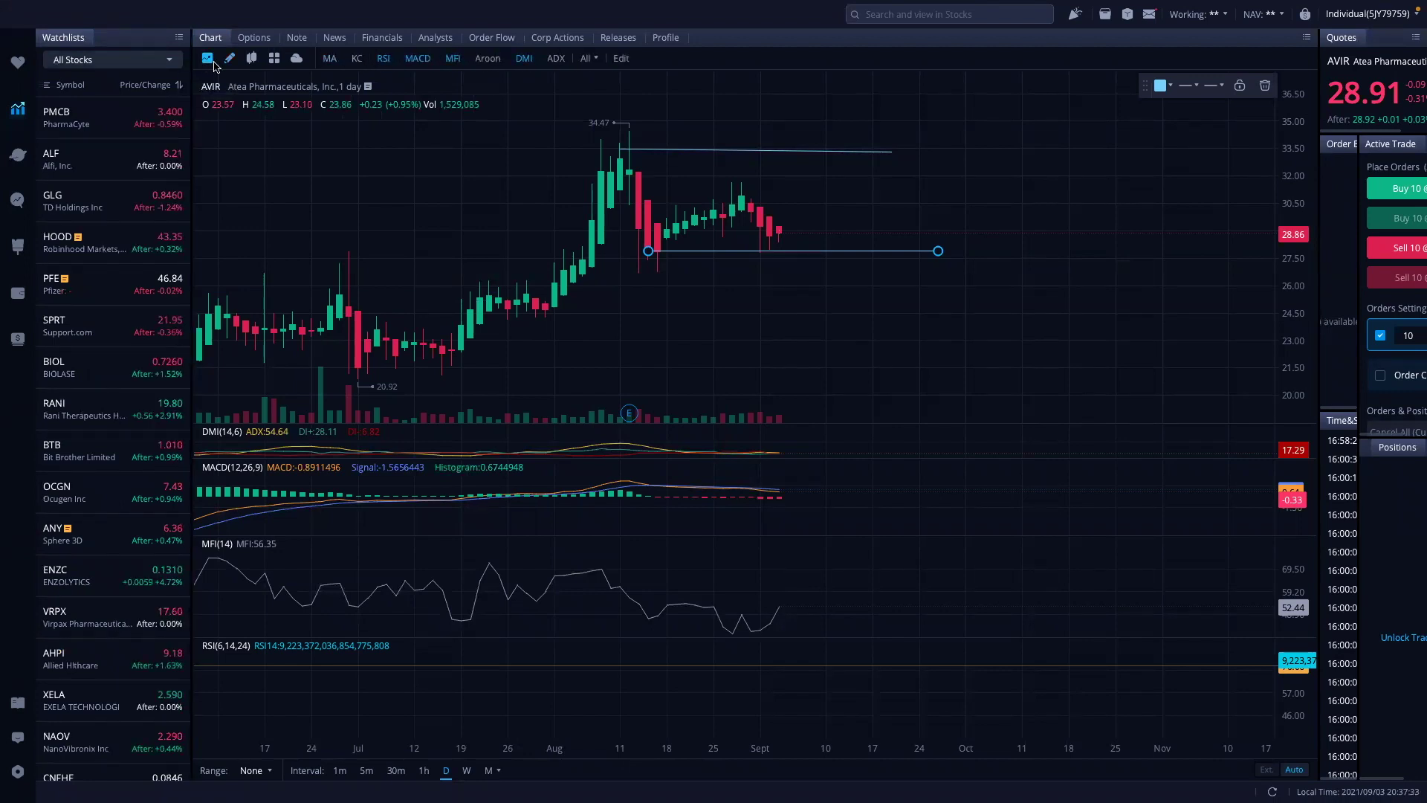
key(ctrl+super+f)
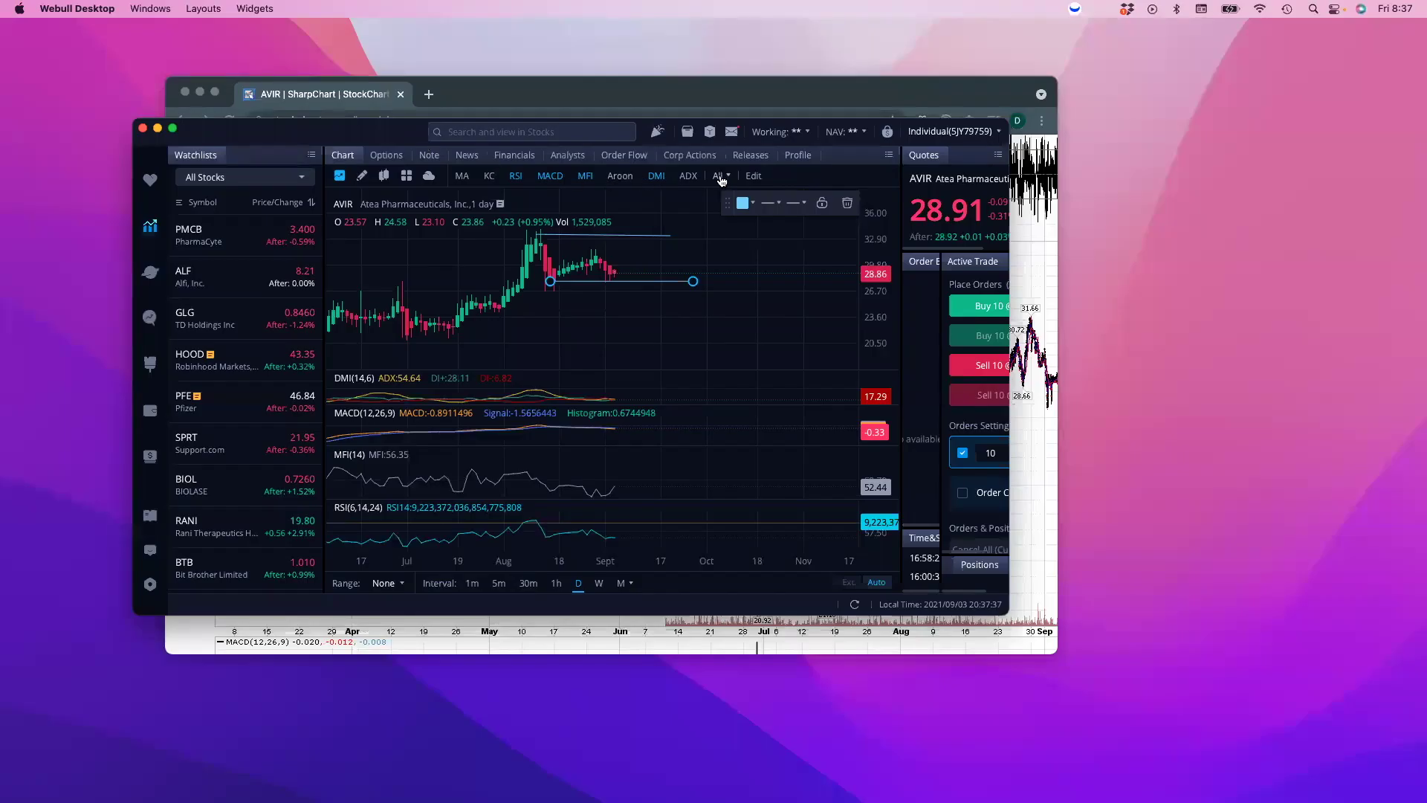
Step: Add the Keltner Channels indicator to the AVIR daily chart, check its style and input settings, and return the window to full screen
click(753, 177)
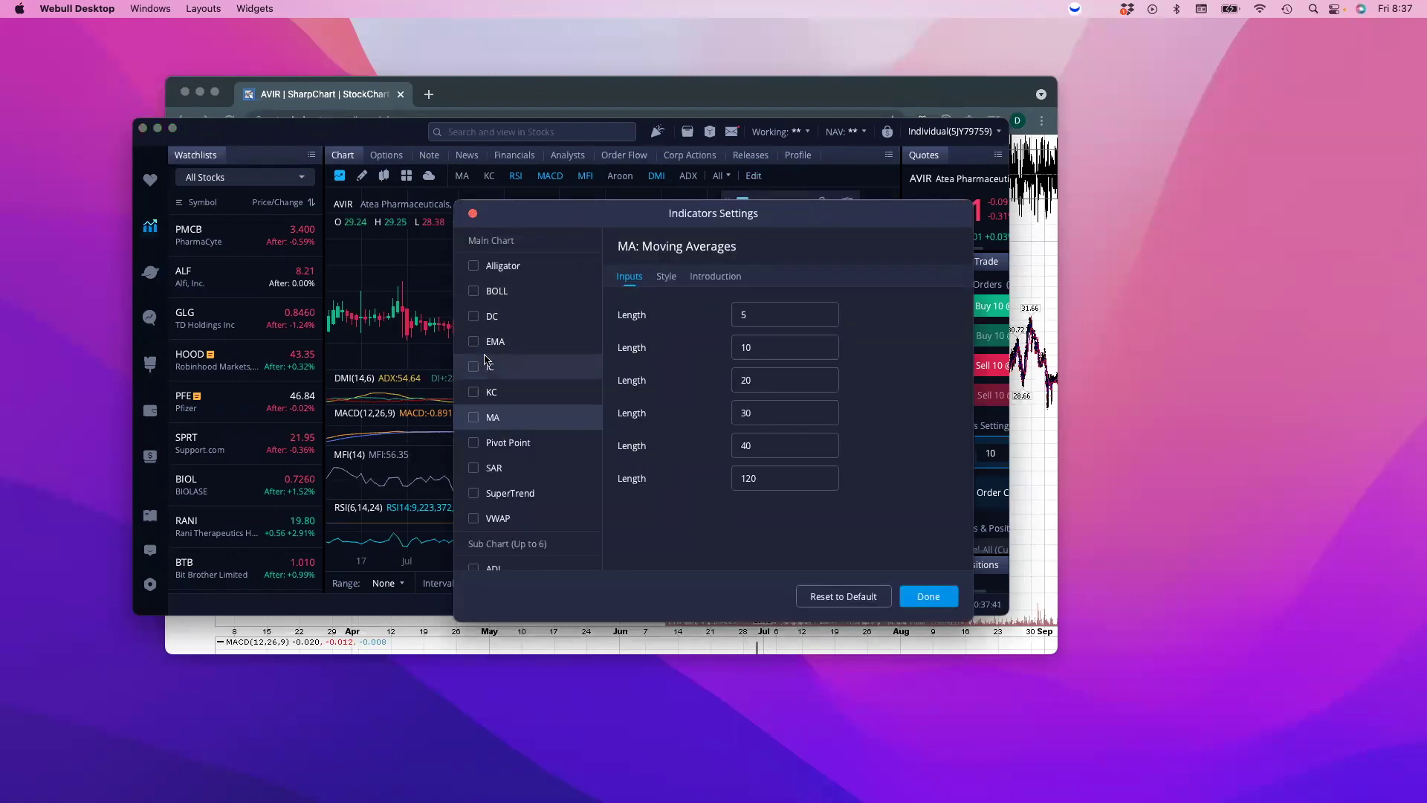
click(474, 392)
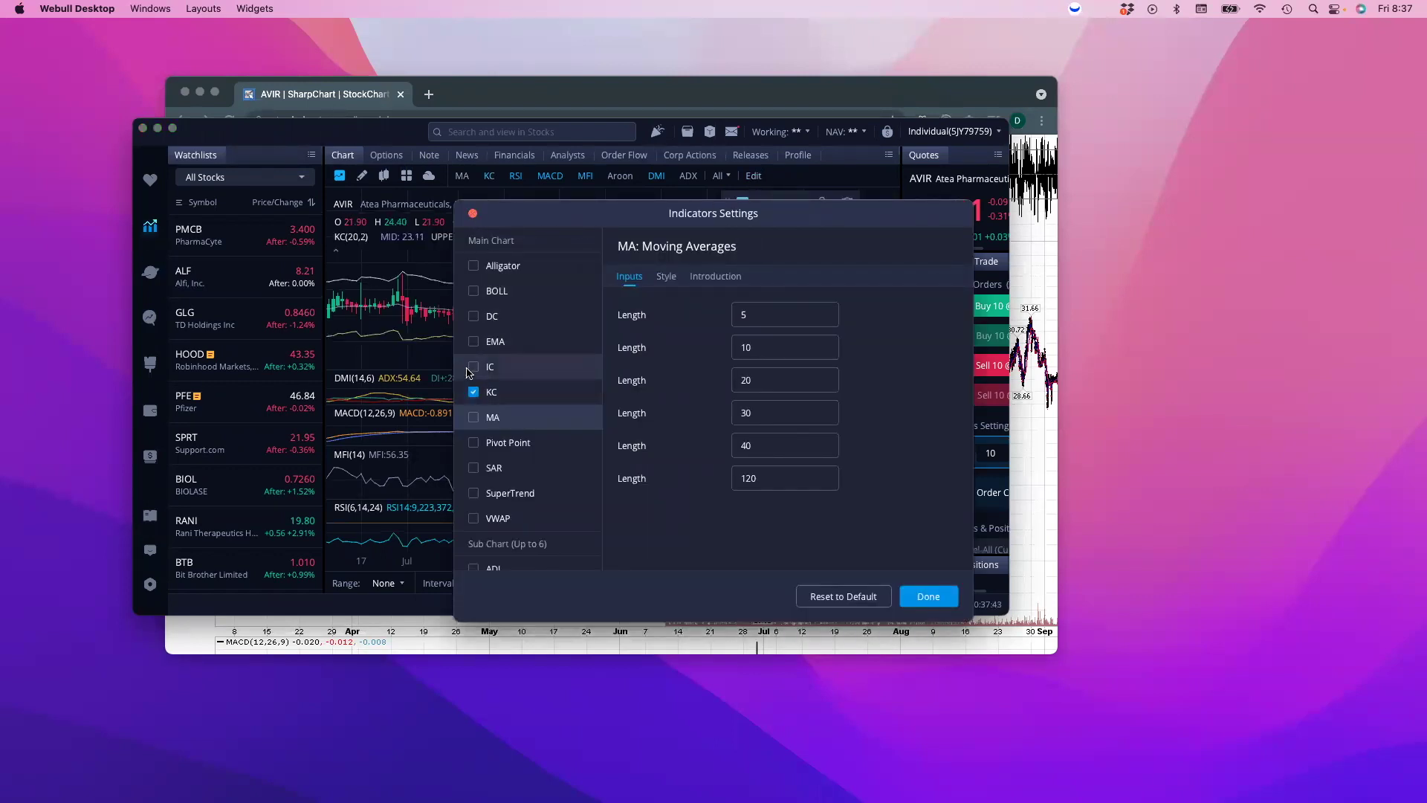
click(666, 277)
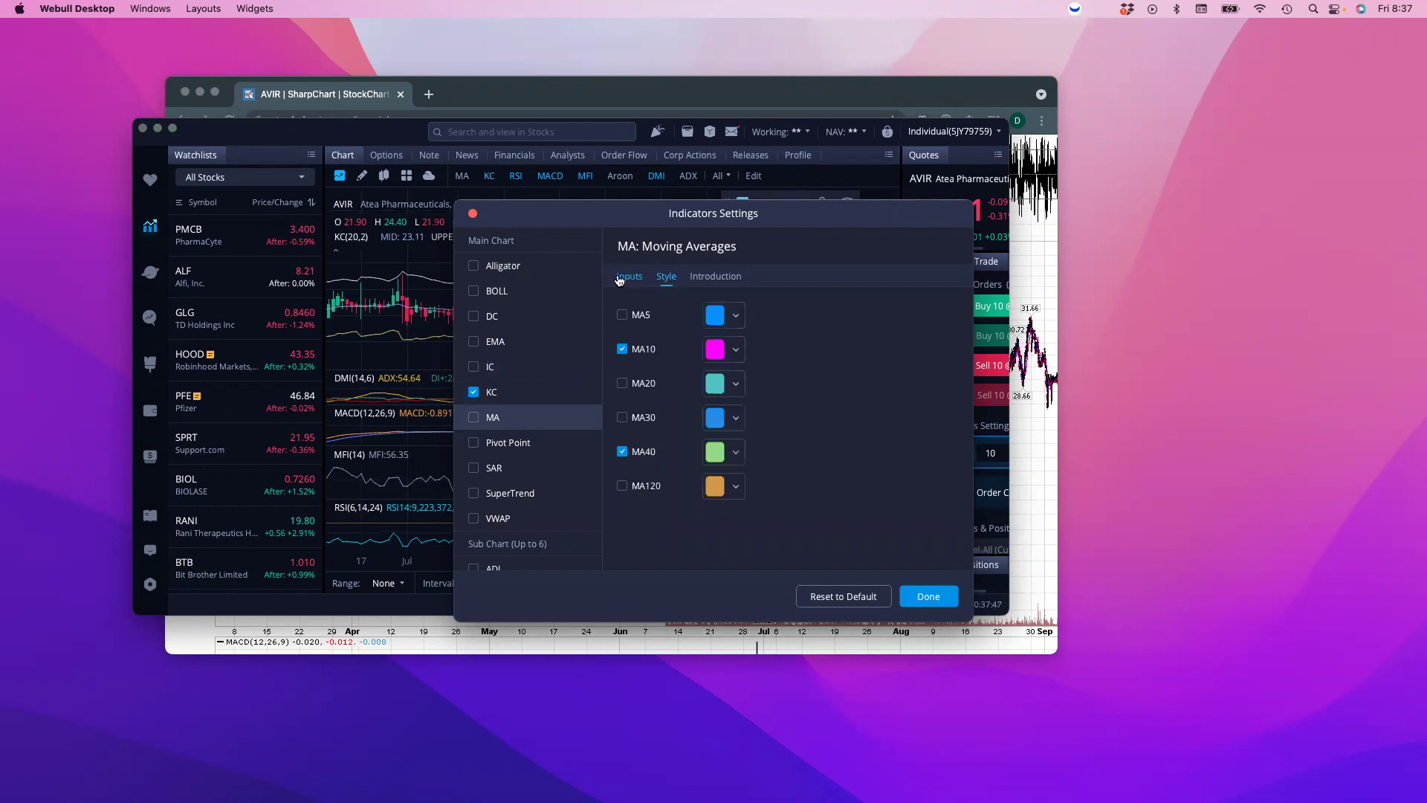
click(501, 402)
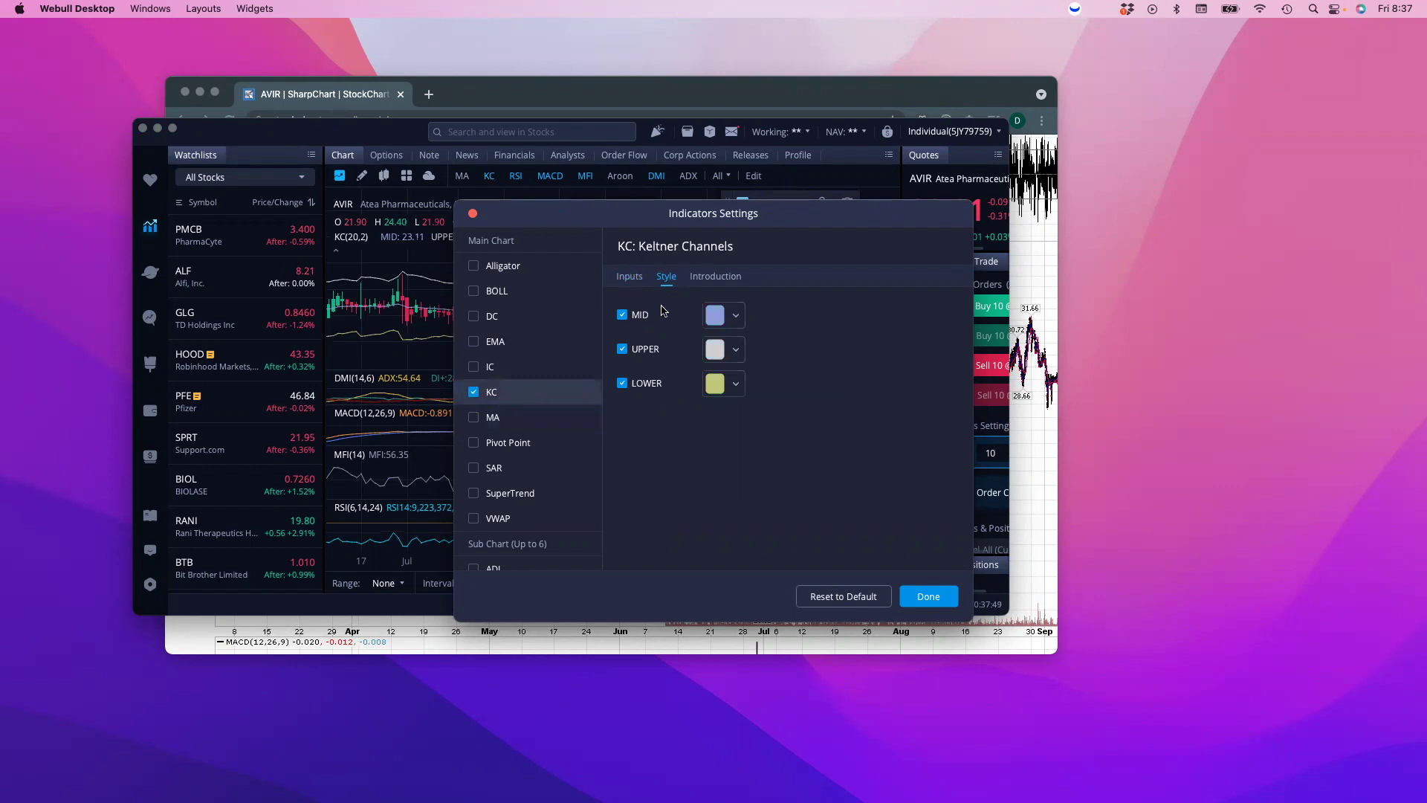
click(622, 276)
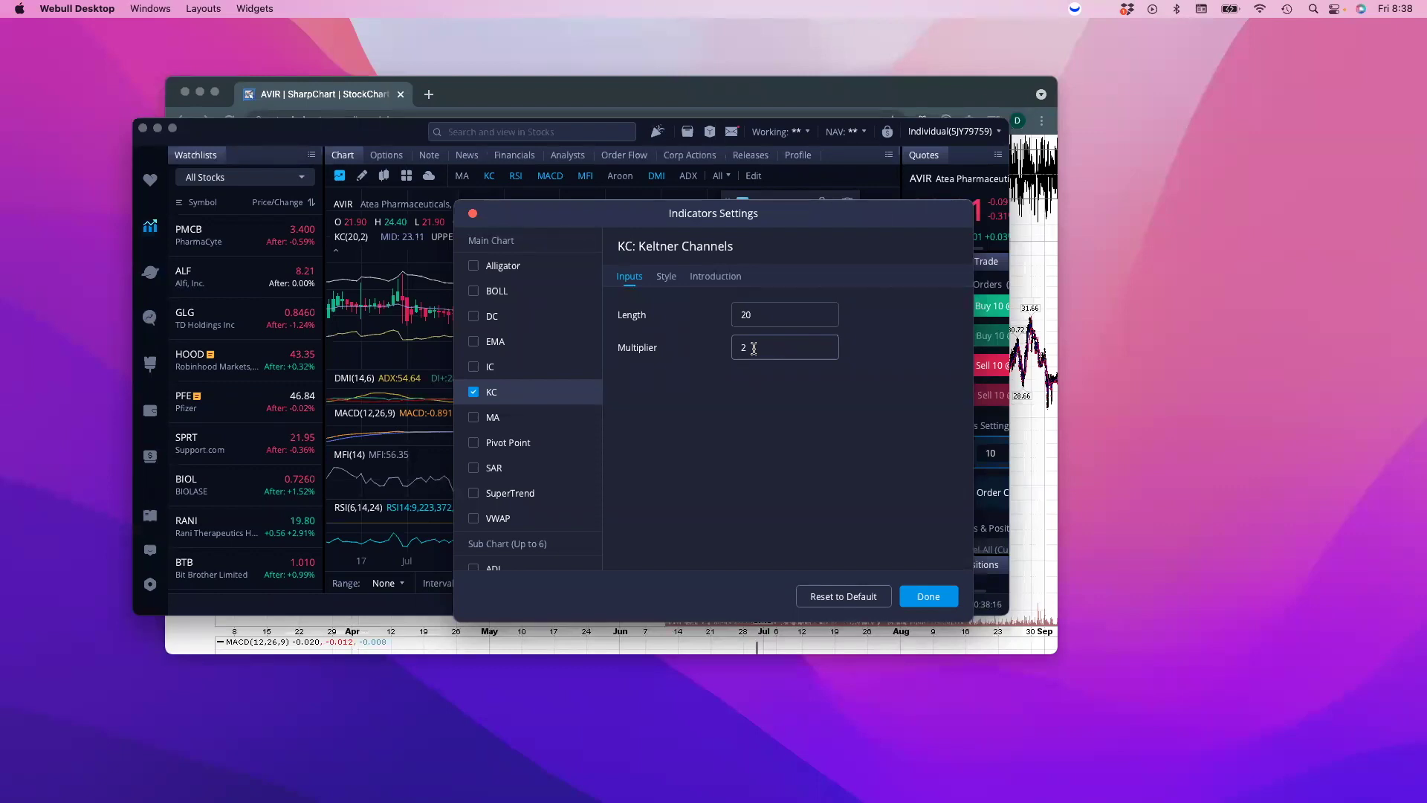
click(929, 609)
key(ctrl+super+f)
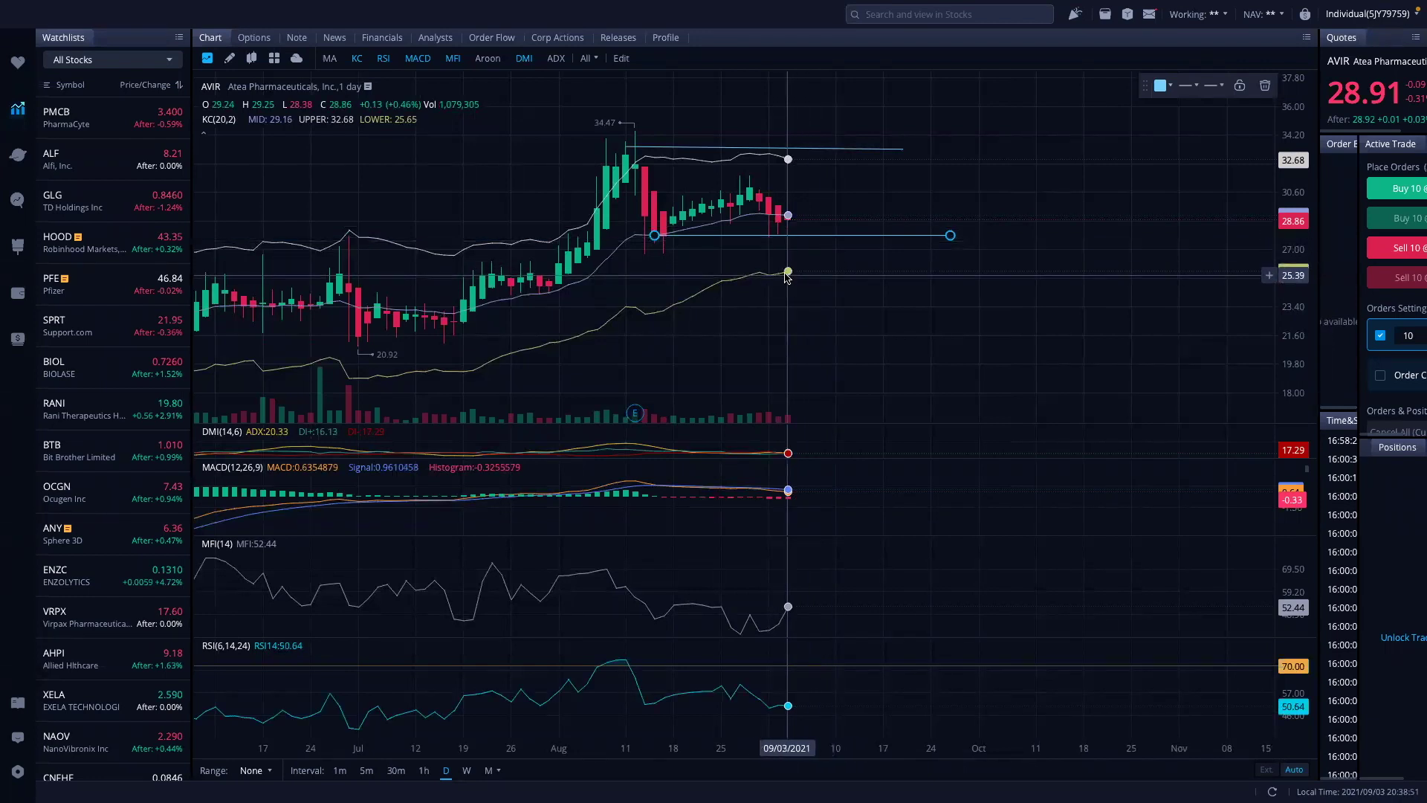
Step: Draw a rising support trendline on the AVIR daily chart from about 22.35 on 07/16 to about 26.98 on 08/09
drag(767, 266, 749, 256)
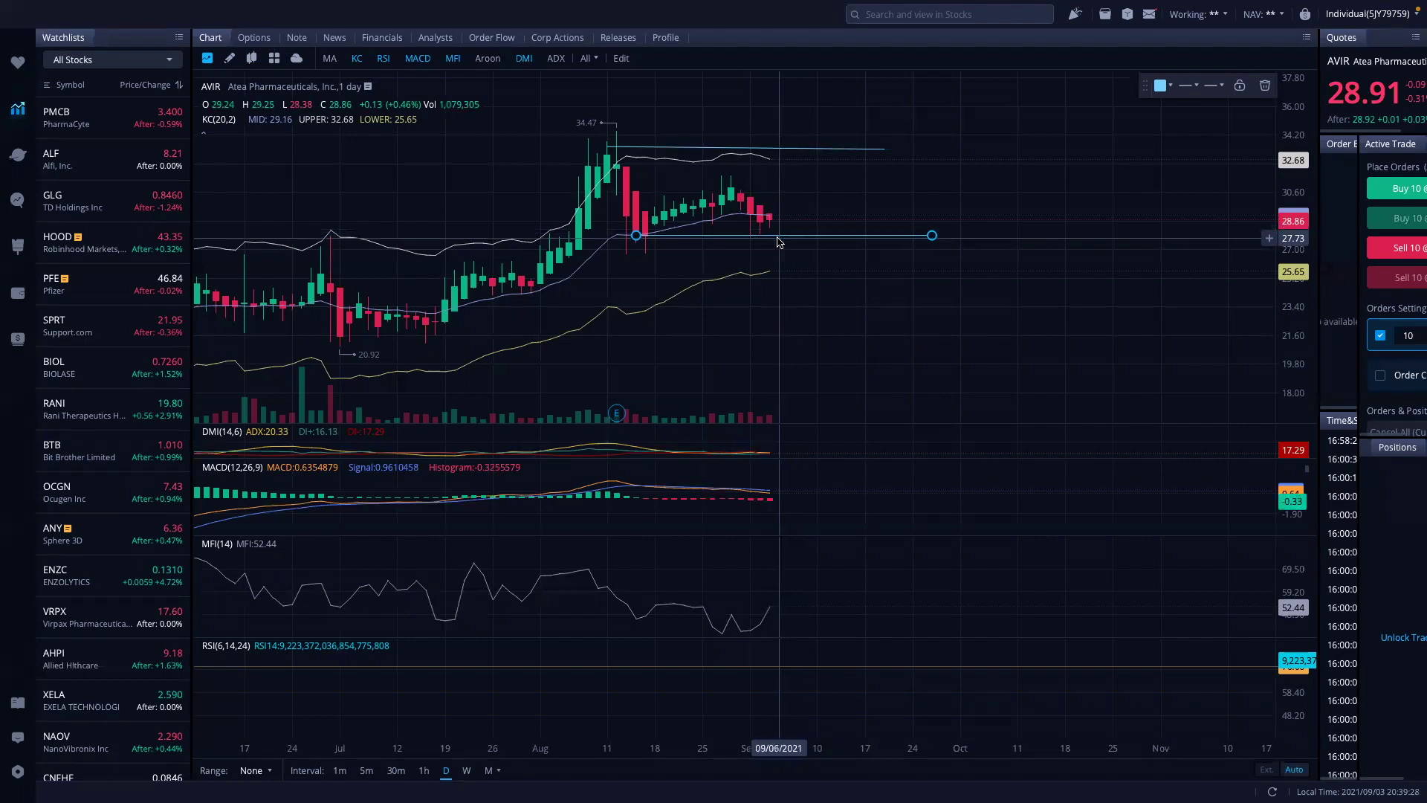
scroll(852, 176, right, 3)
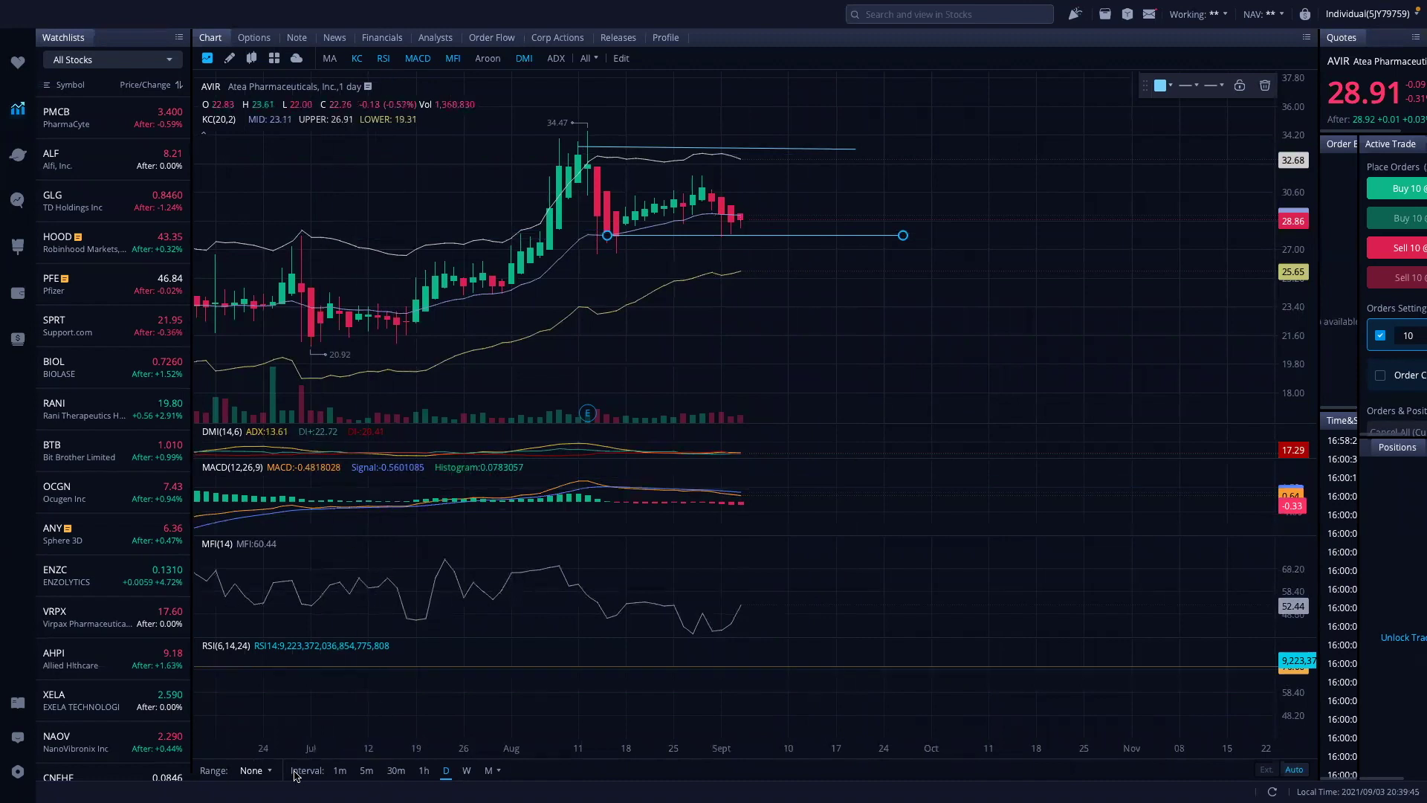
scroll(538, 427, up, 1)
scroll(538, 427, down, 3)
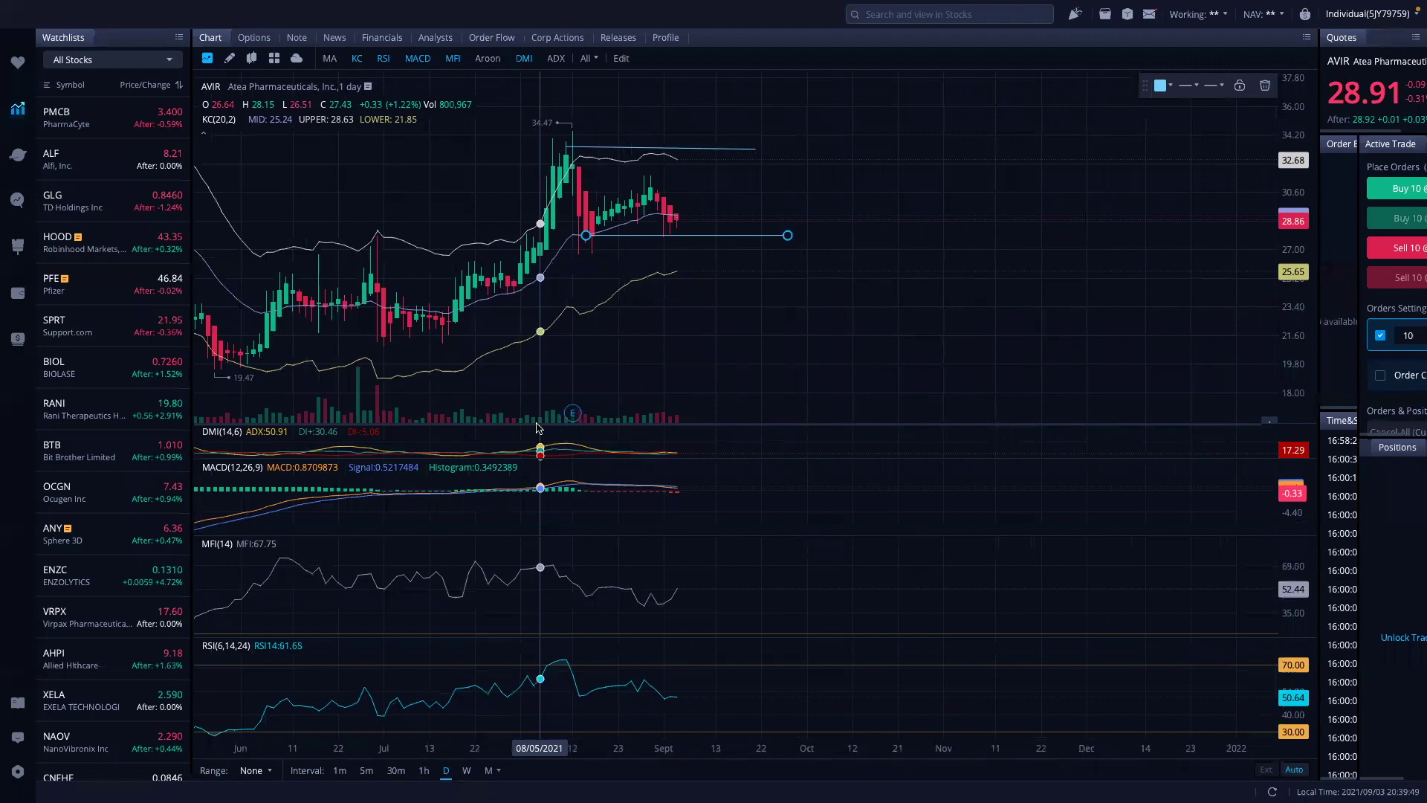
scroll(453, 341, down, 1)
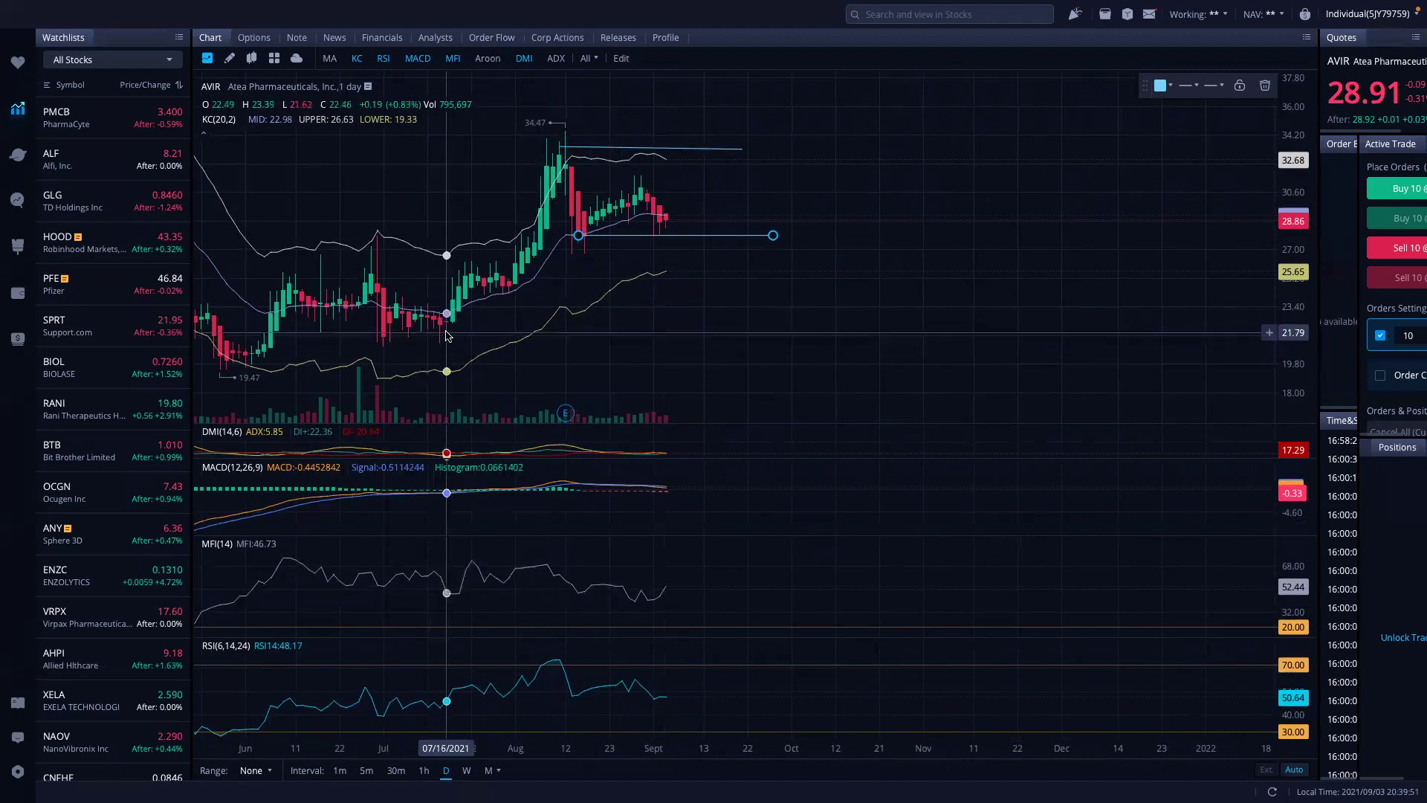
drag(446, 334, 422, 333)
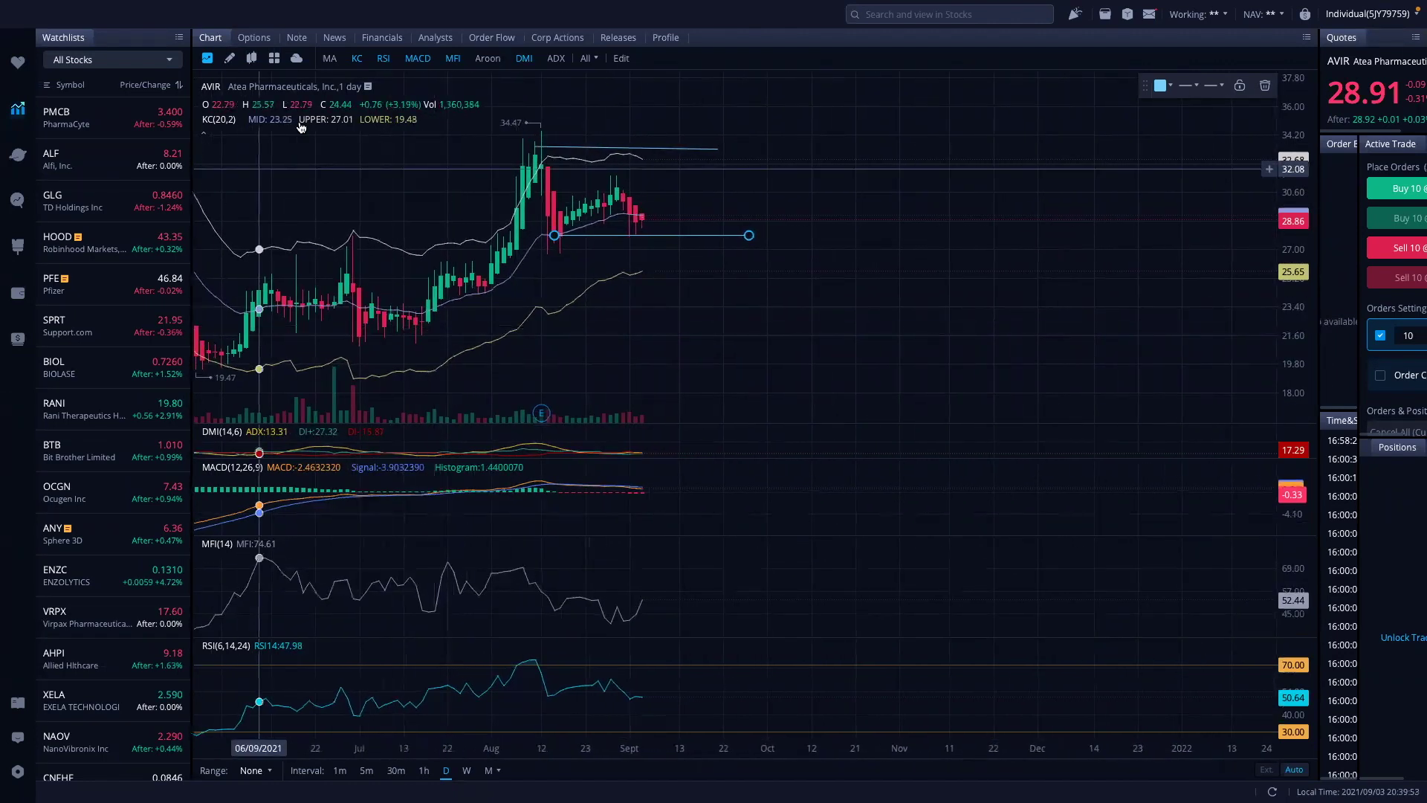
click(229, 58)
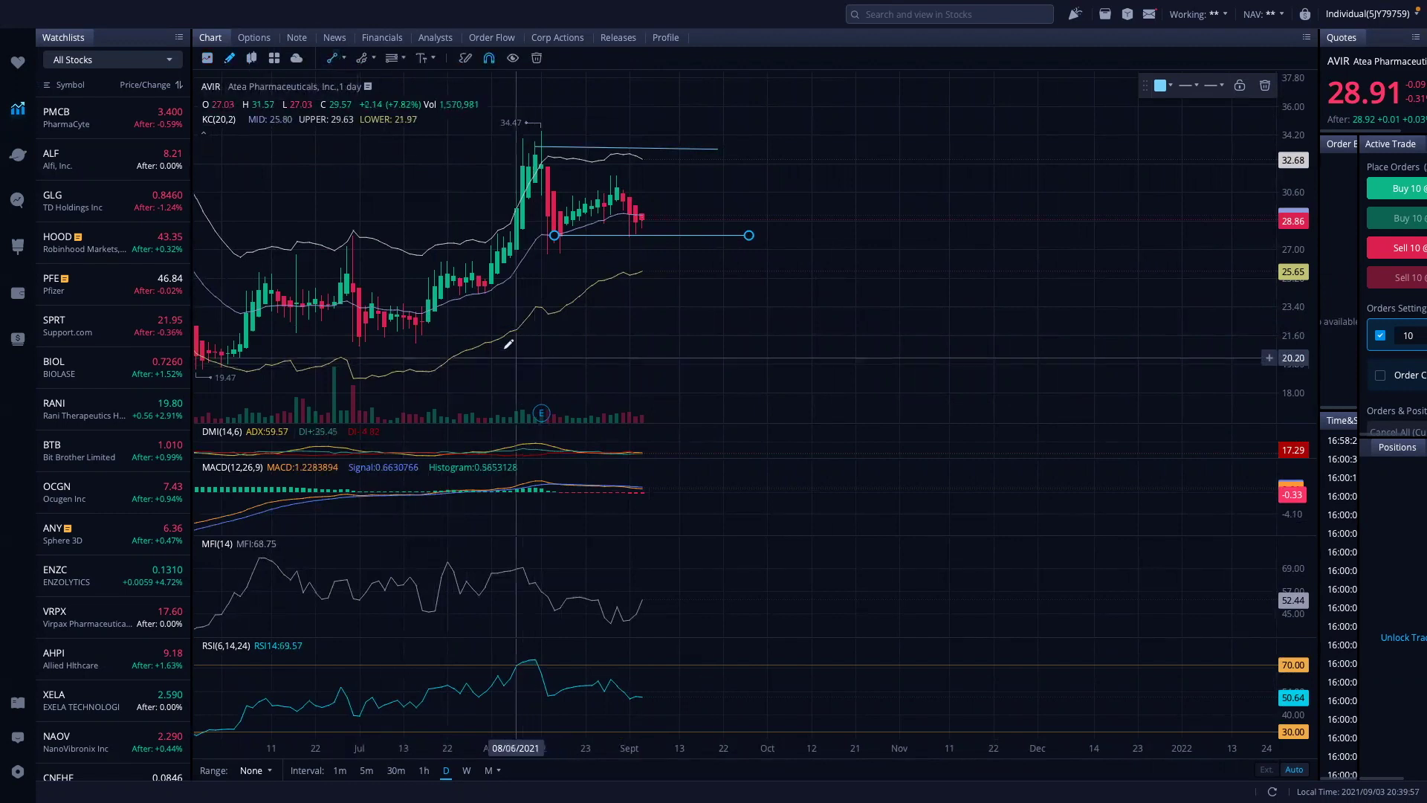
click(422, 323)
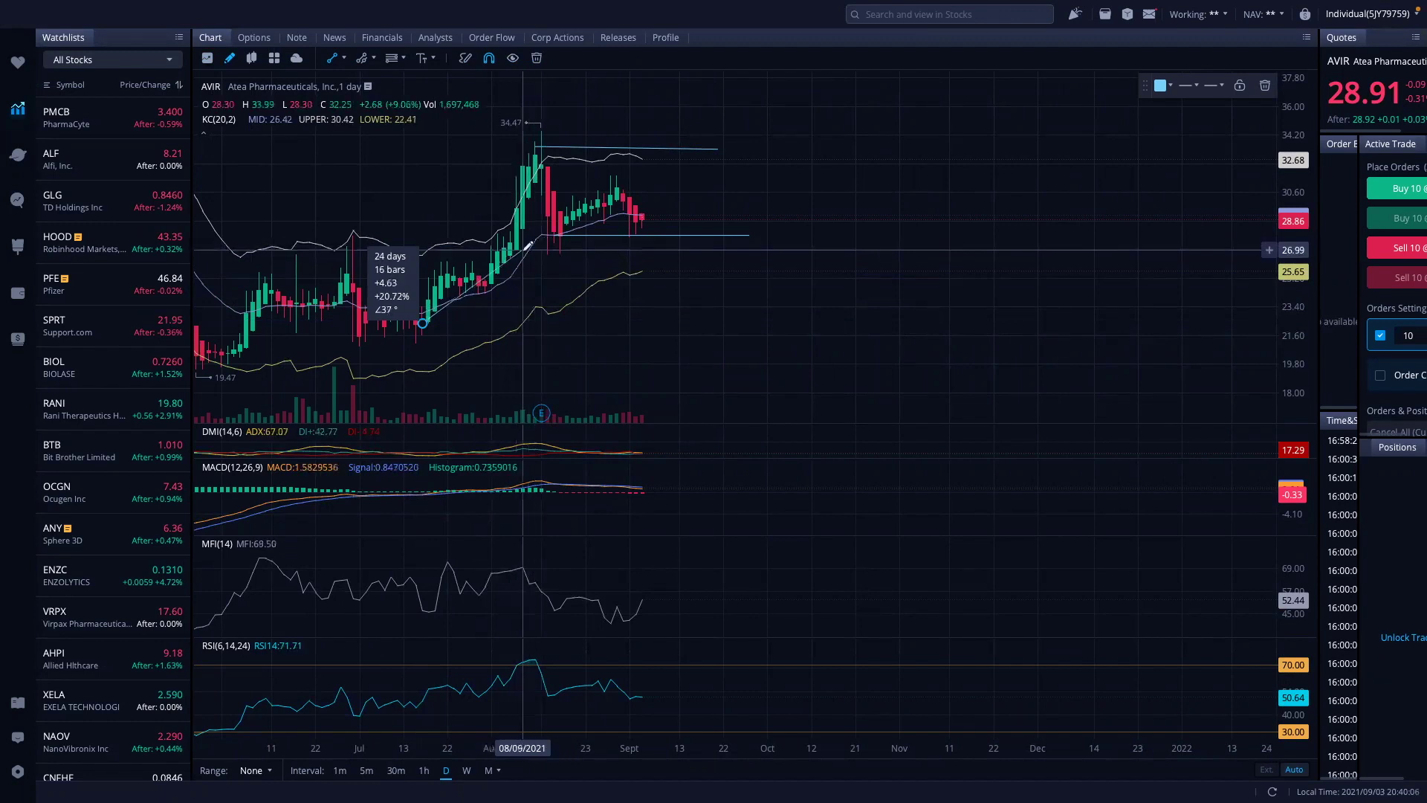
click(522, 252)
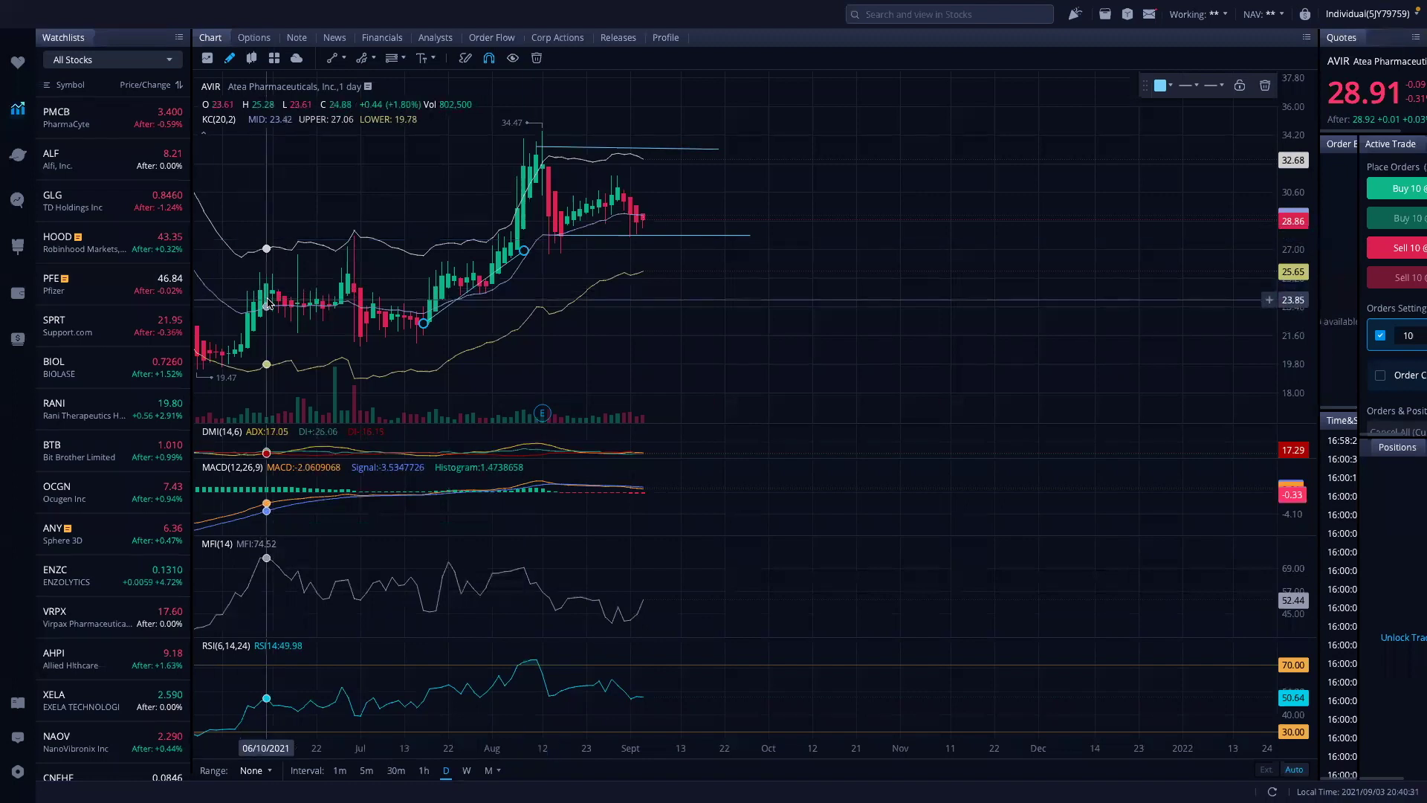
Step: Examine how AVIR's daily price moves relative to the Keltner Channels, going back to the stock's earliest candles
scroll(297, 320, left, 1)
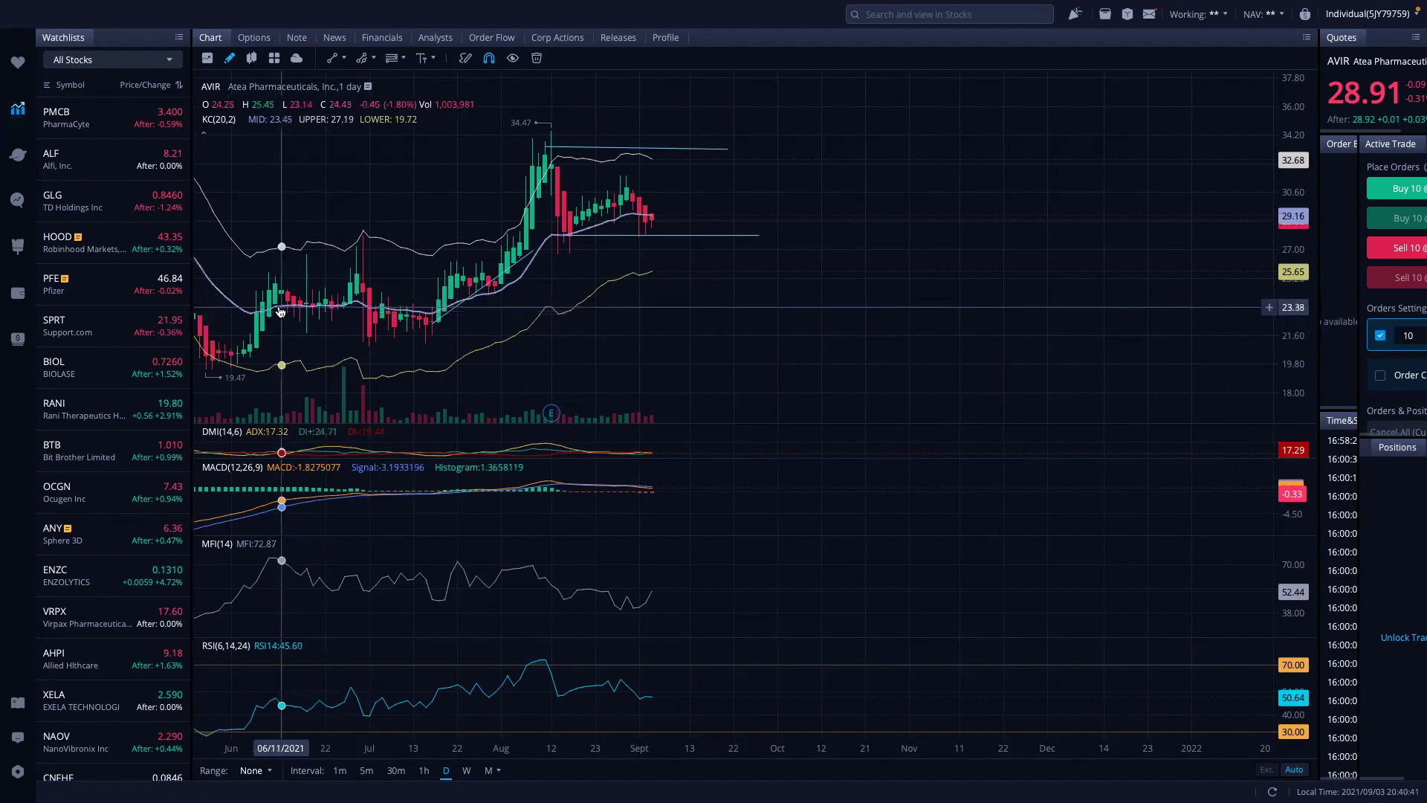
drag(302, 321, 358, 316)
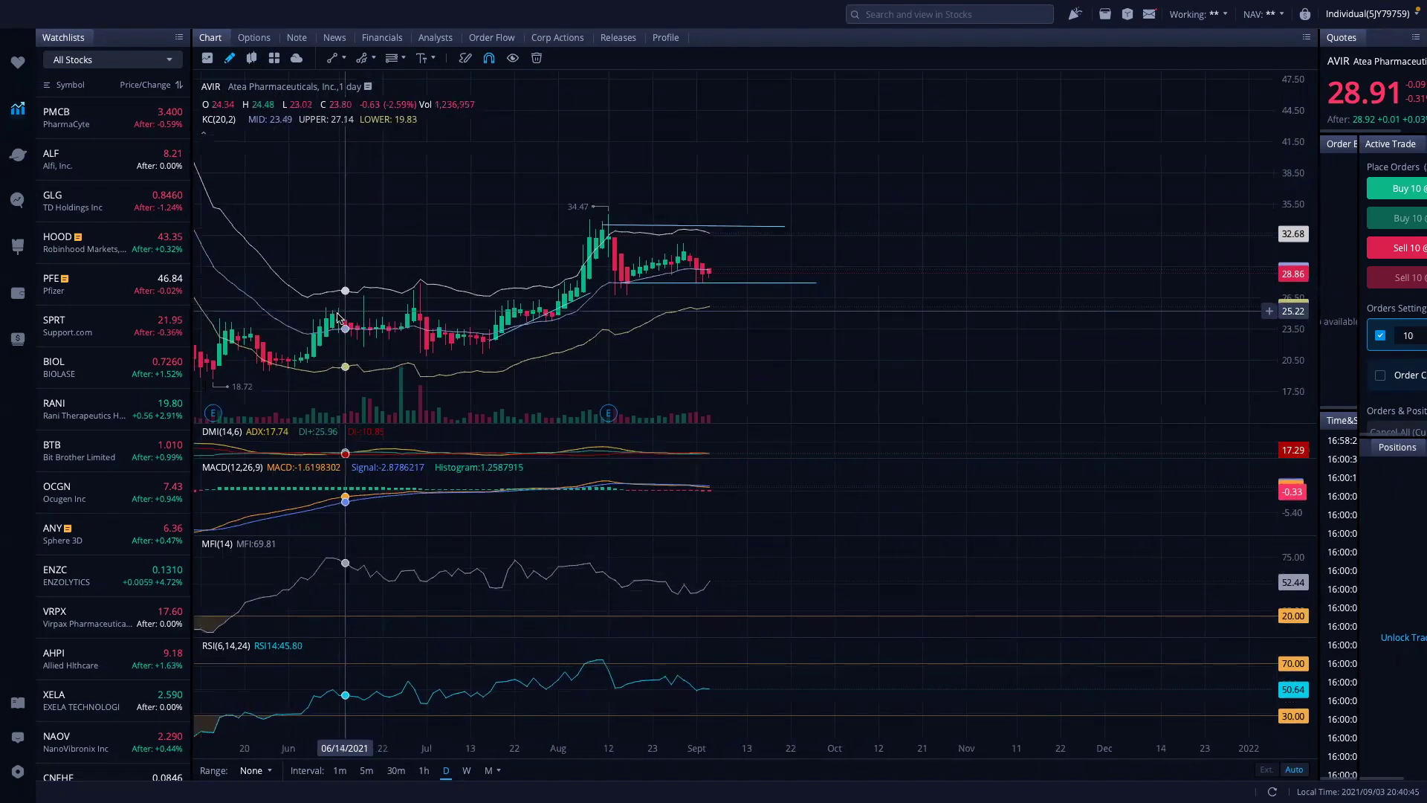
scroll(359, 328, down, 6)
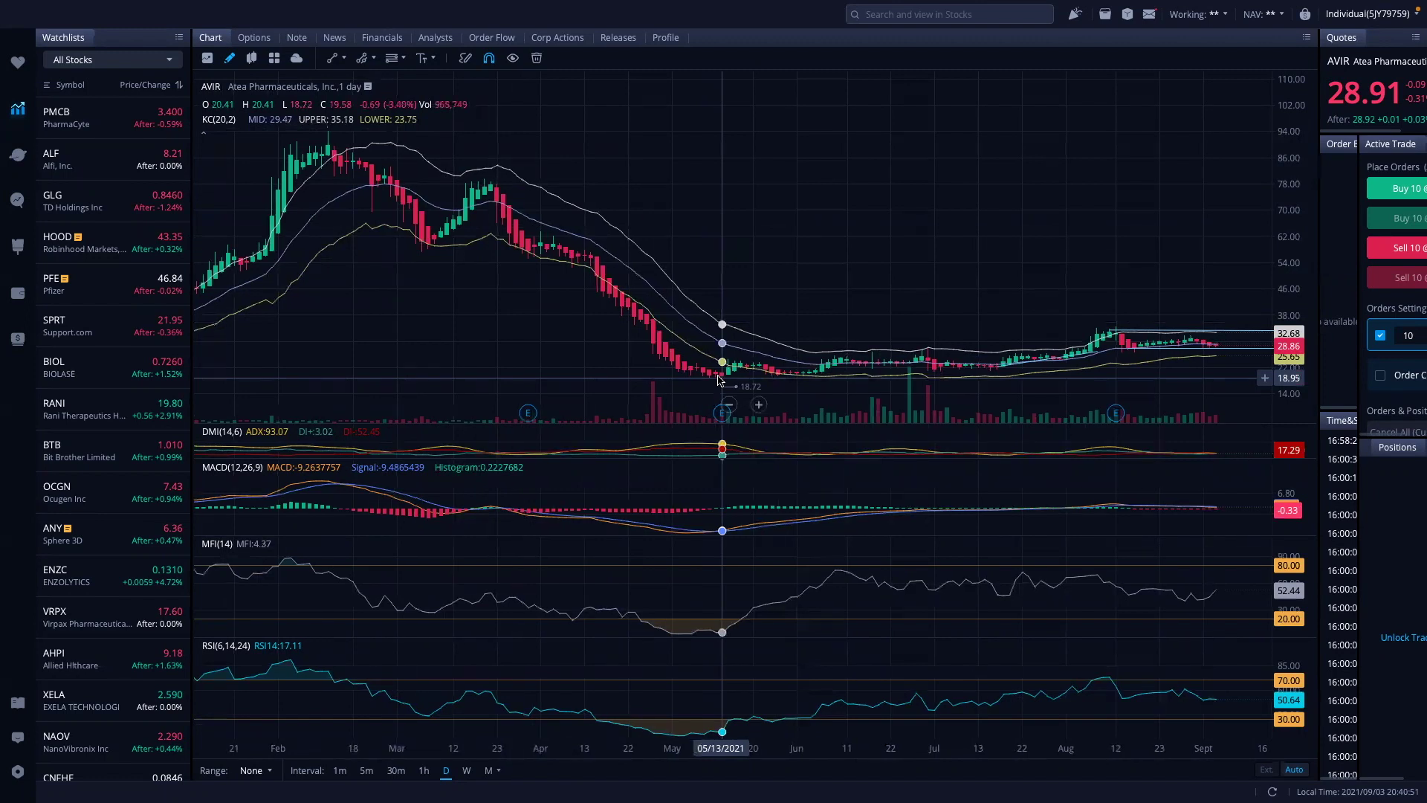
scroll(717, 380, left, 3)
scroll(718, 379, left, 10)
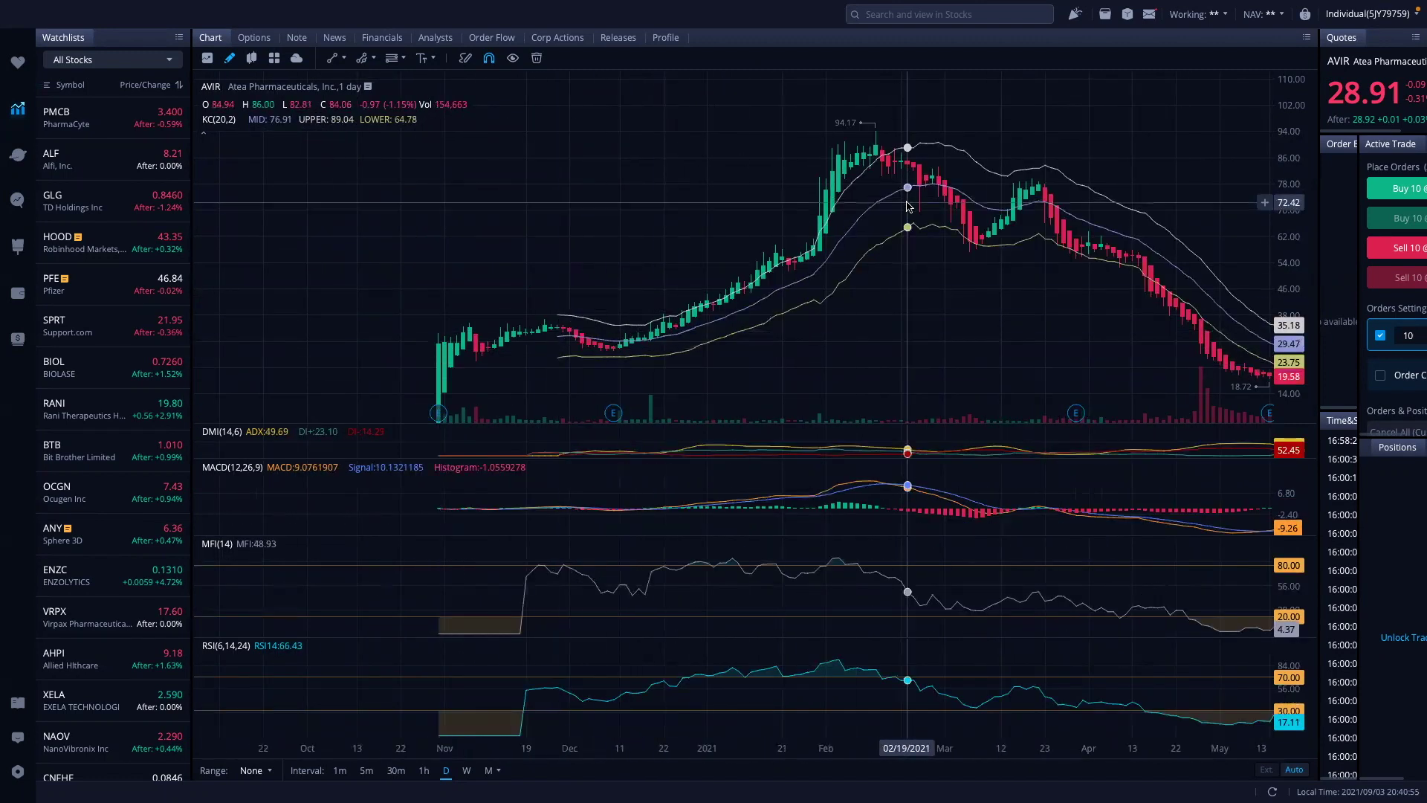
scroll(906, 203, right, 15)
scroll(907, 202, right, 3)
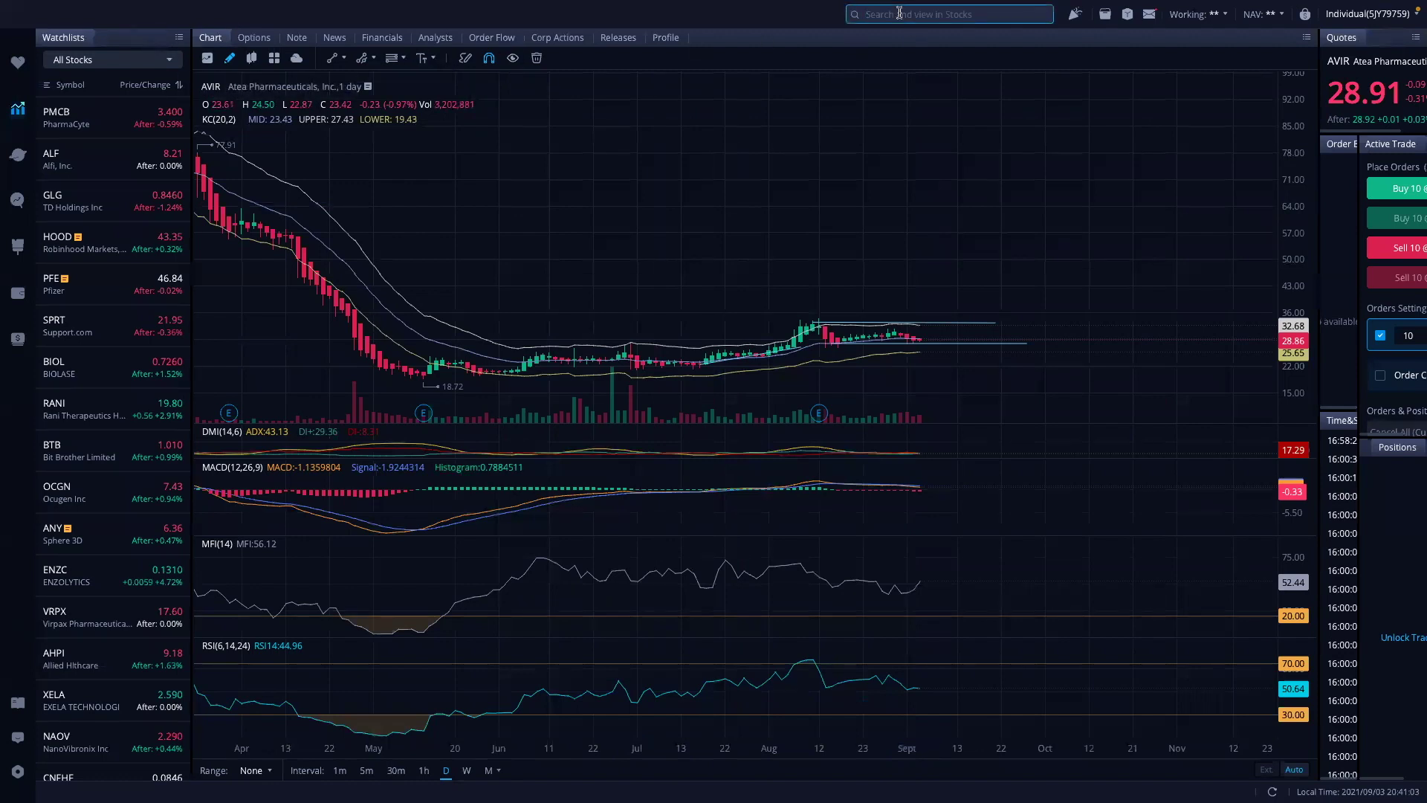
Step: Load the AMZN daily chart and draw a rising trendline from the 08/23 low to the early September candles
text(amzn)
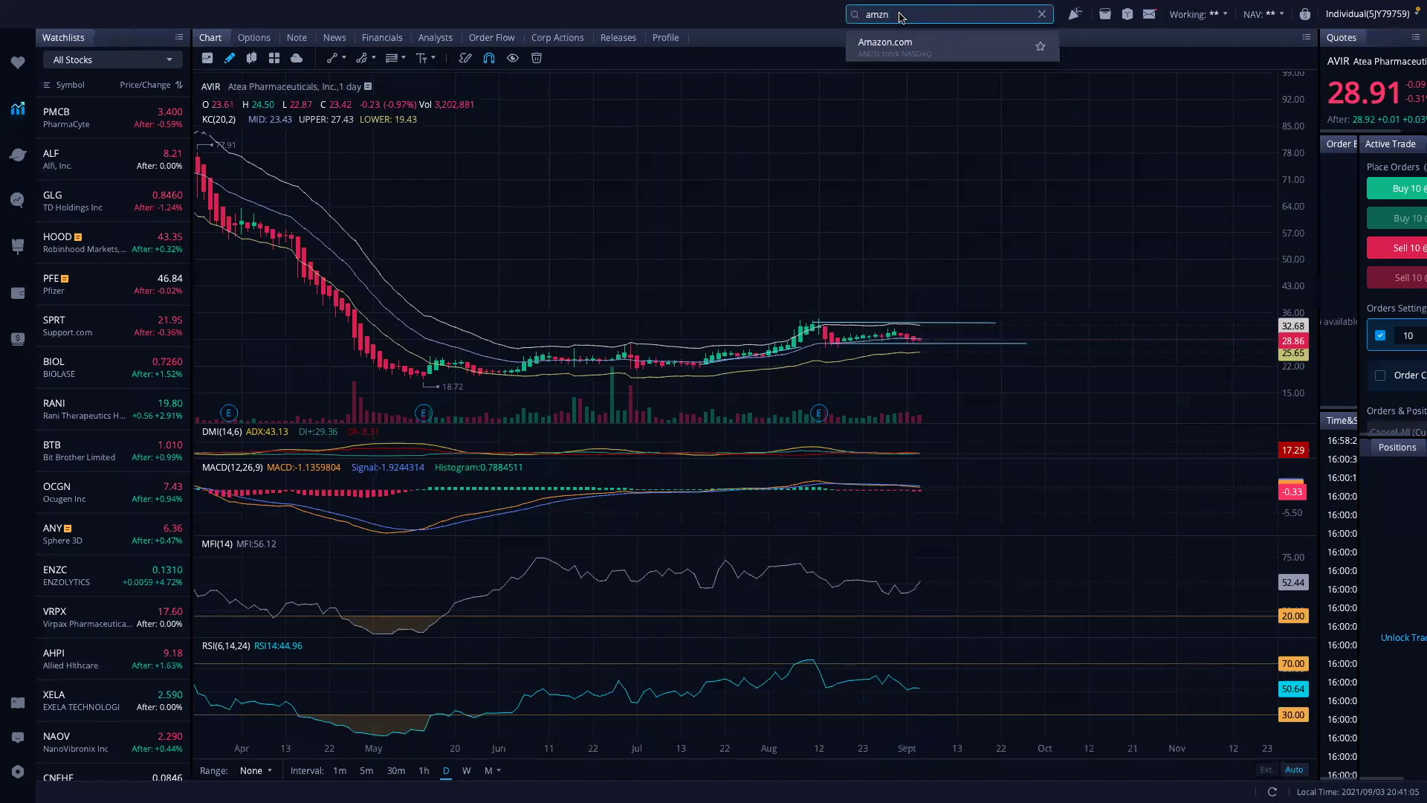
key(Return)
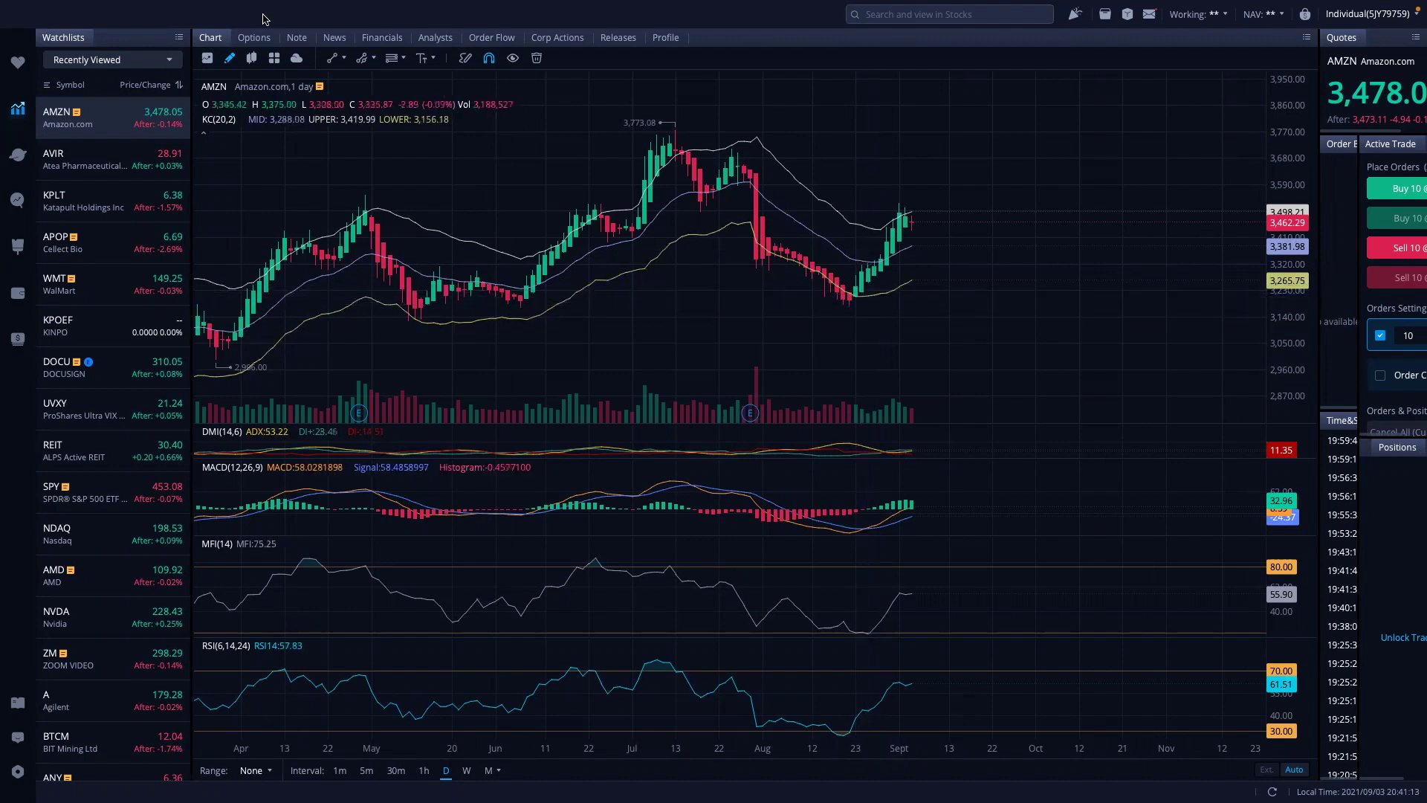
click(328, 58)
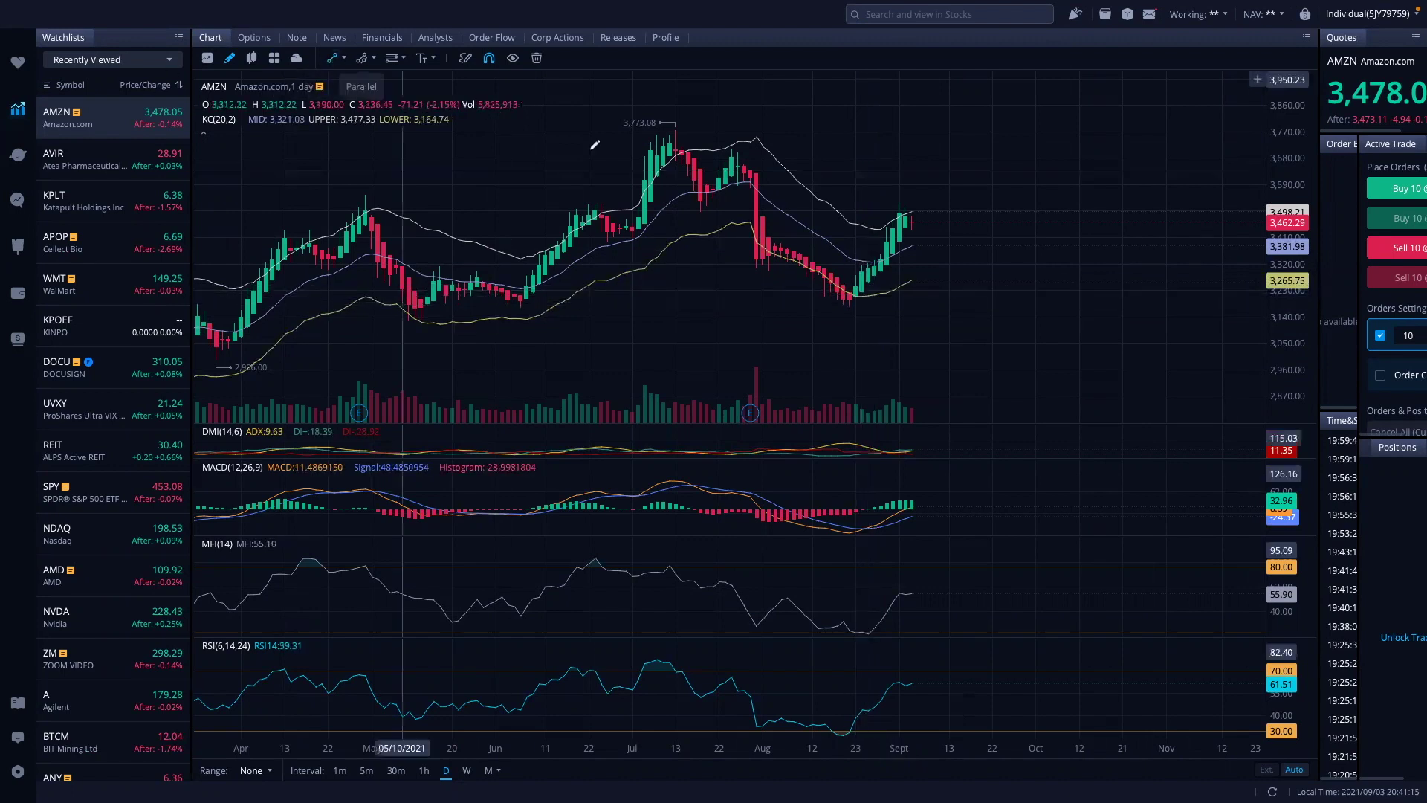
click(857, 300)
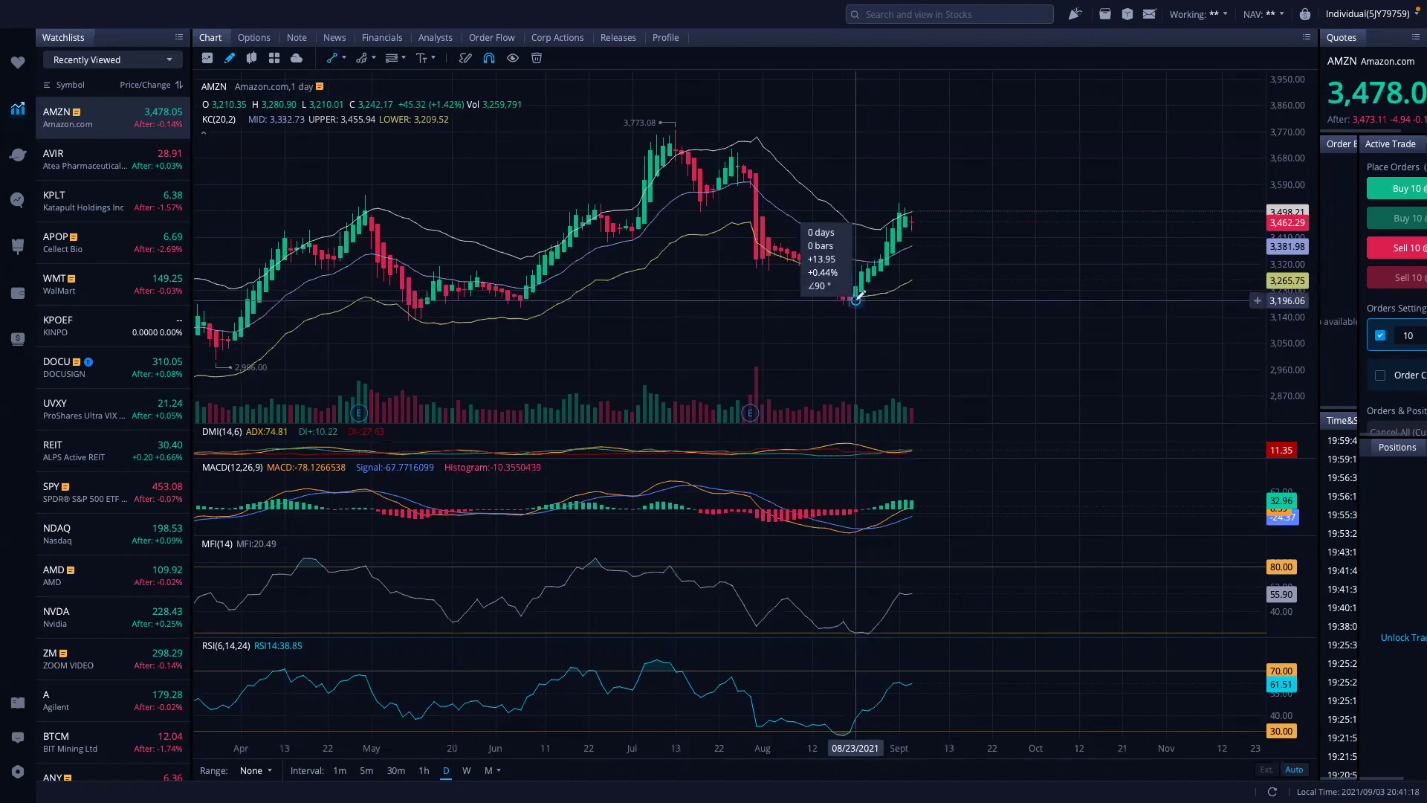
click(907, 226)
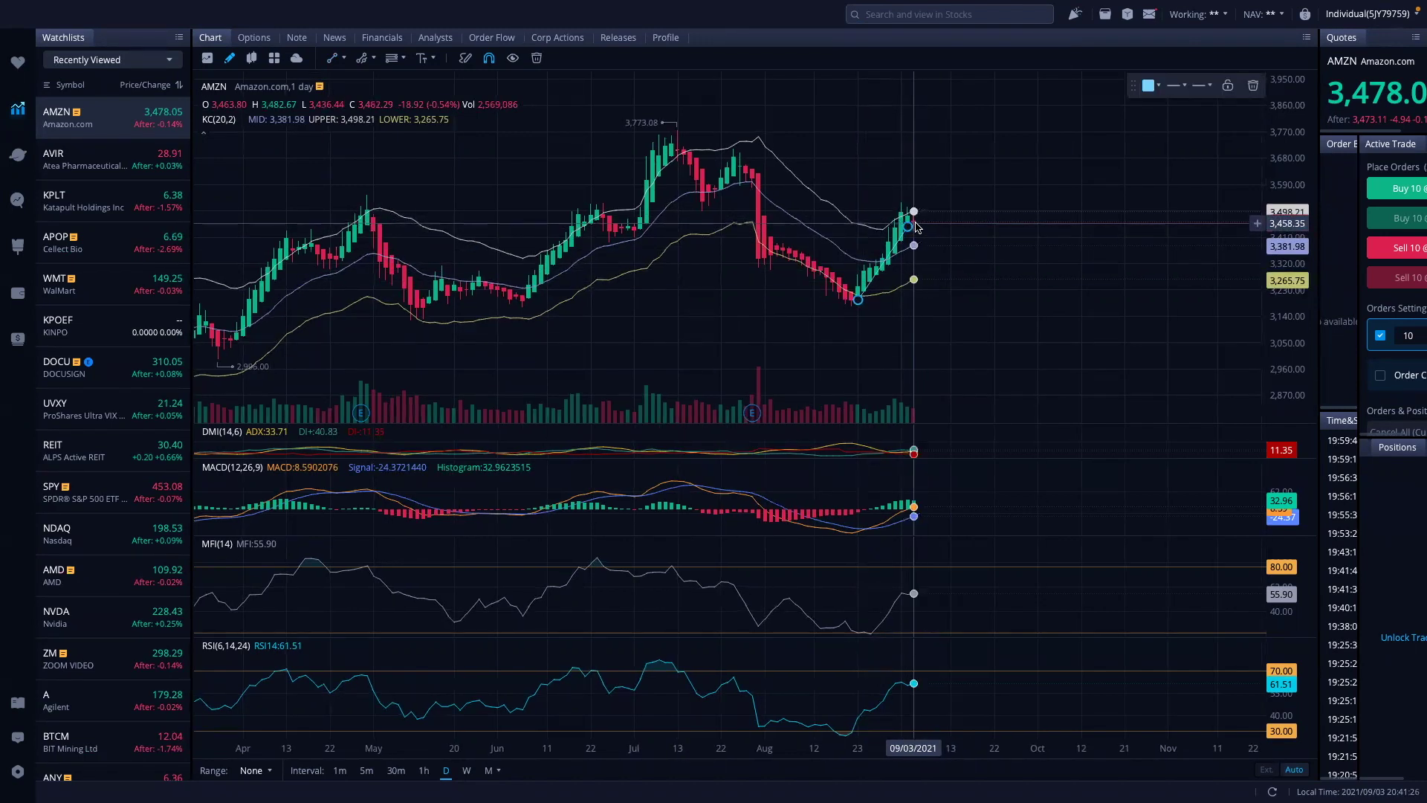
scroll(941, 227, right, 5)
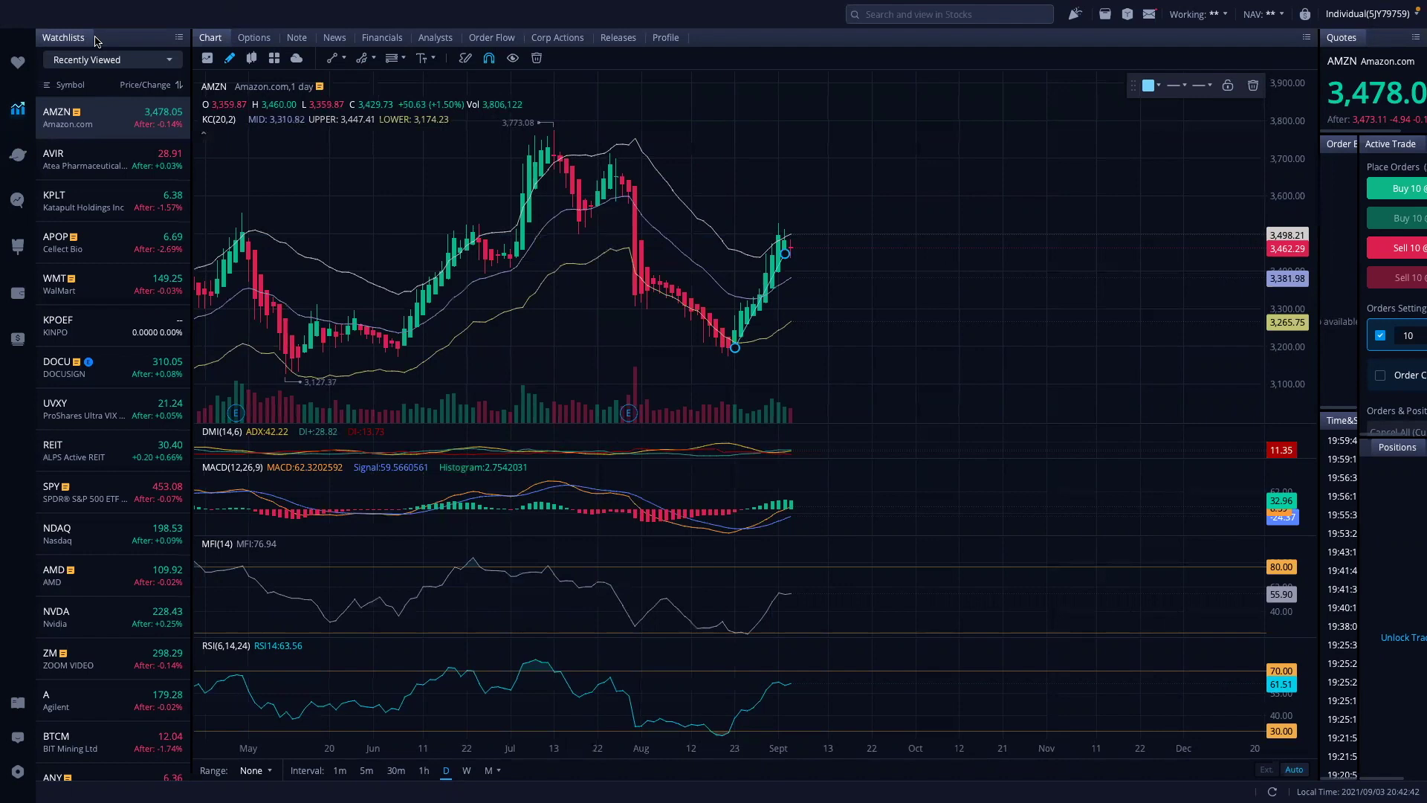
Step: Set the AMZN interval to 1 minute and draw a resistance trendline at about 3,463 from the 13:07 high to about 15:04
click(339, 771)
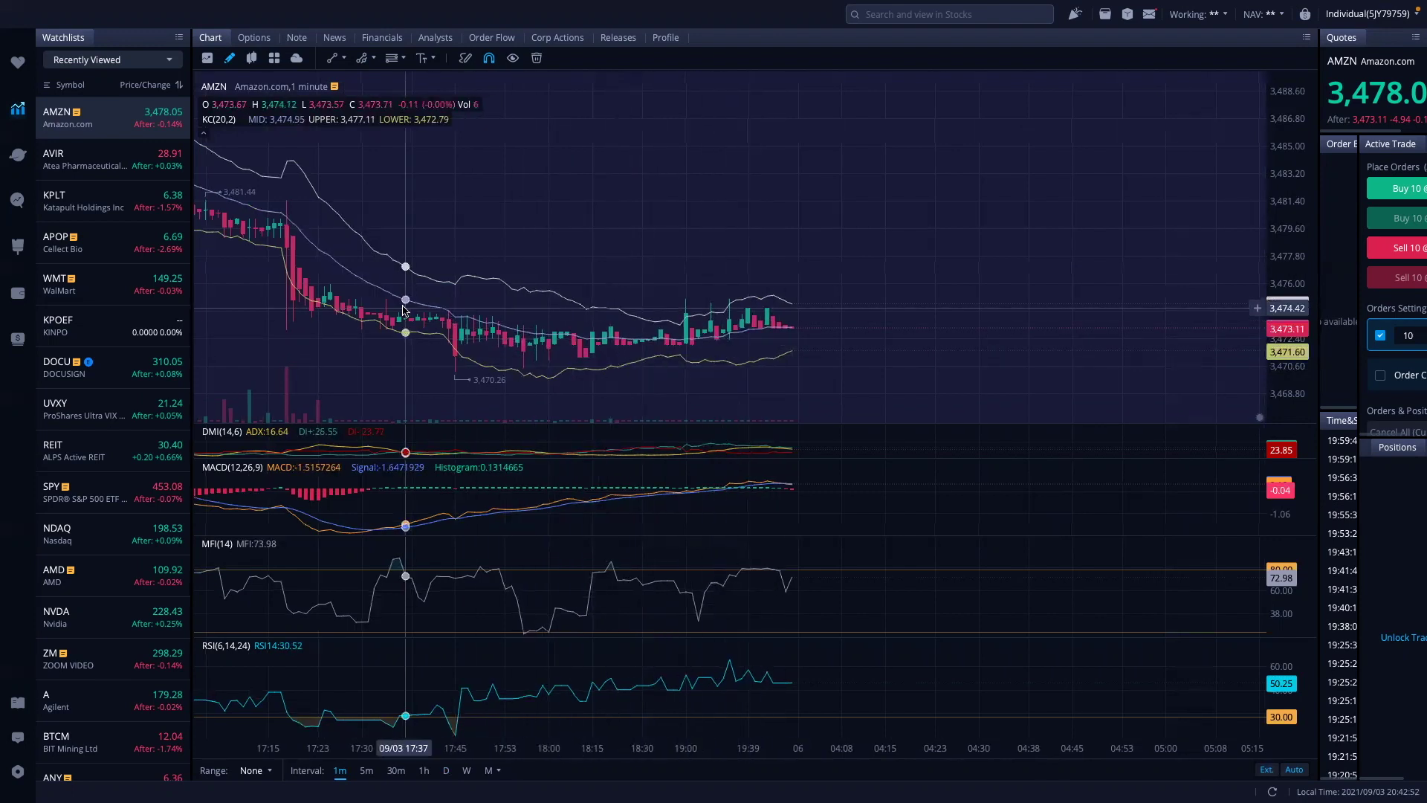
scroll(404, 311, left, 6)
scroll(405, 311, left, 10)
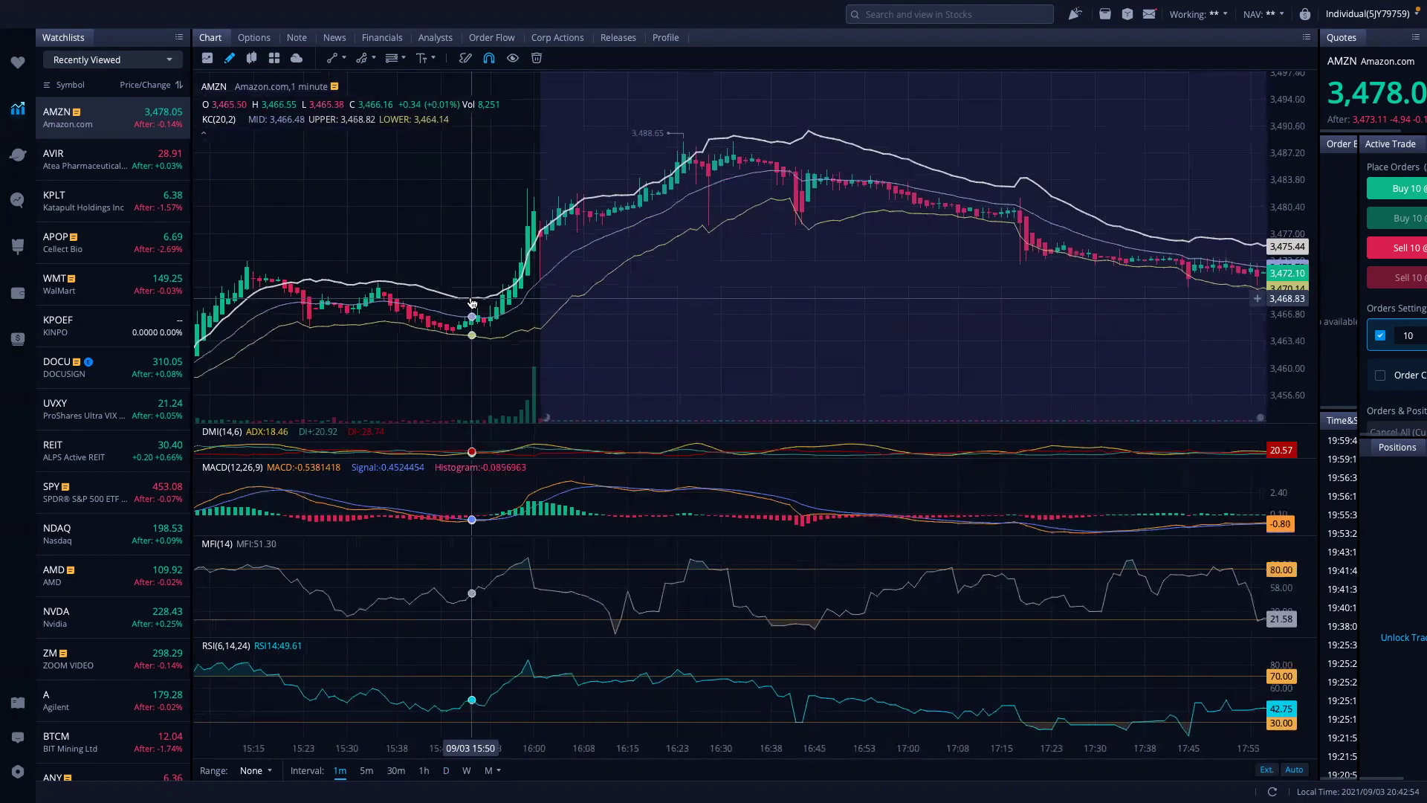
scroll(471, 303, left, 10)
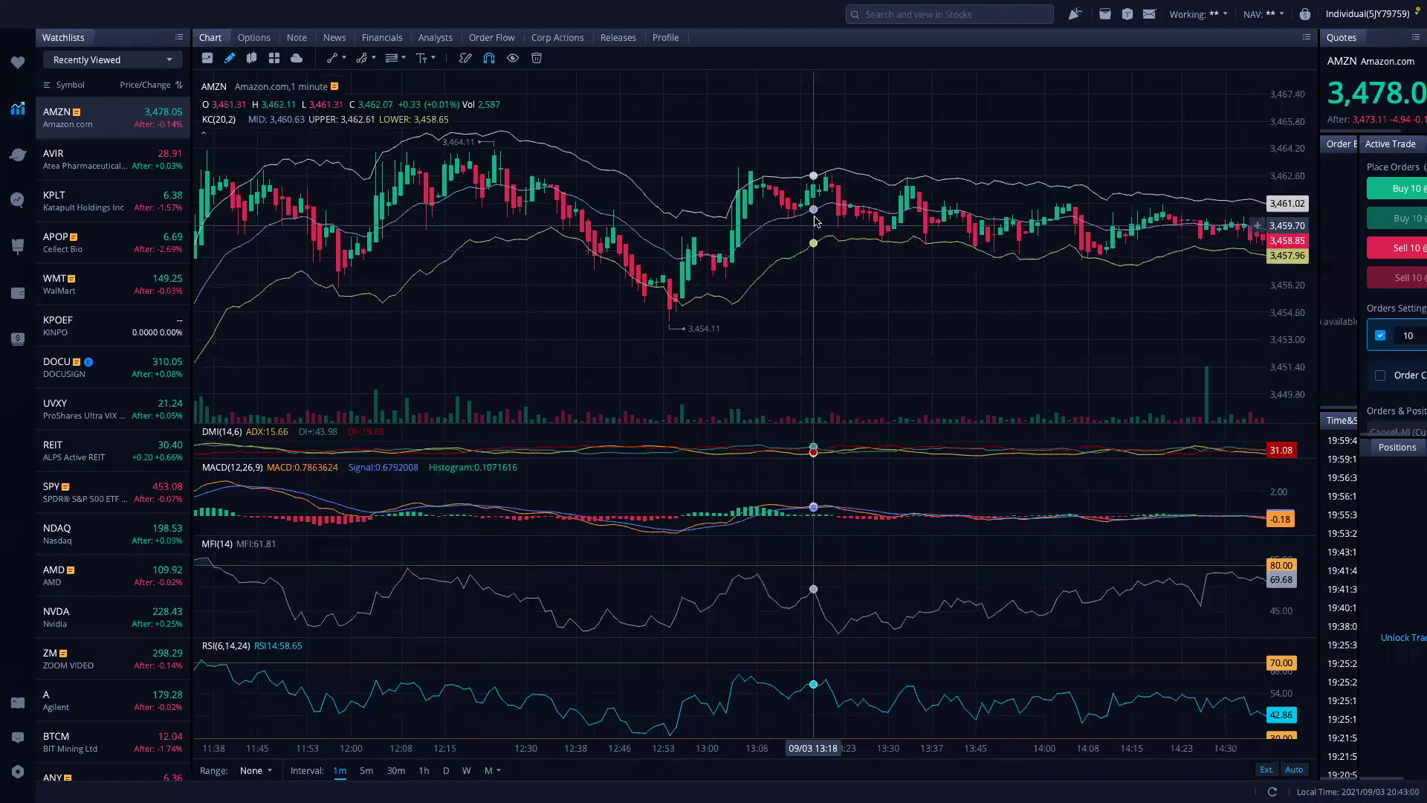
click(333, 59)
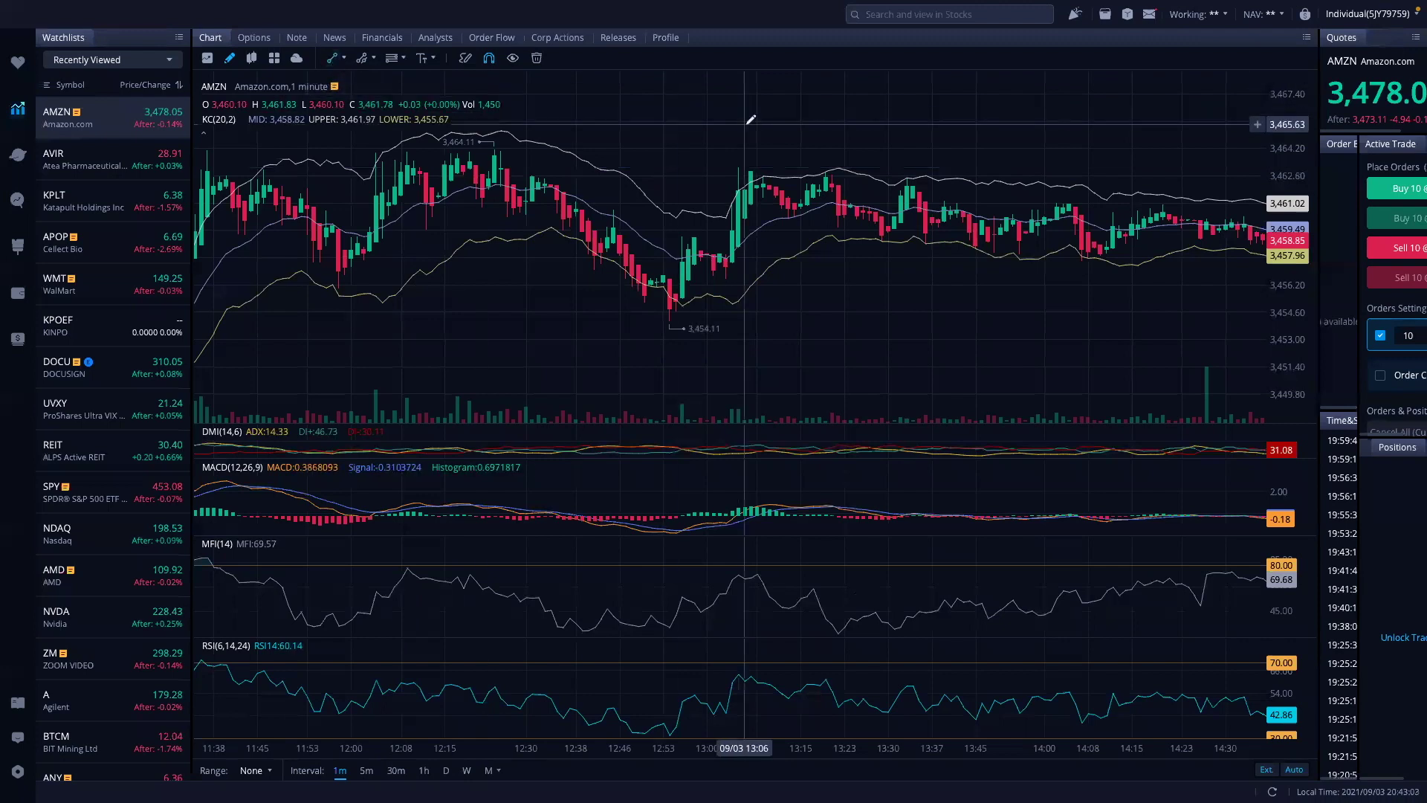
click(753, 162)
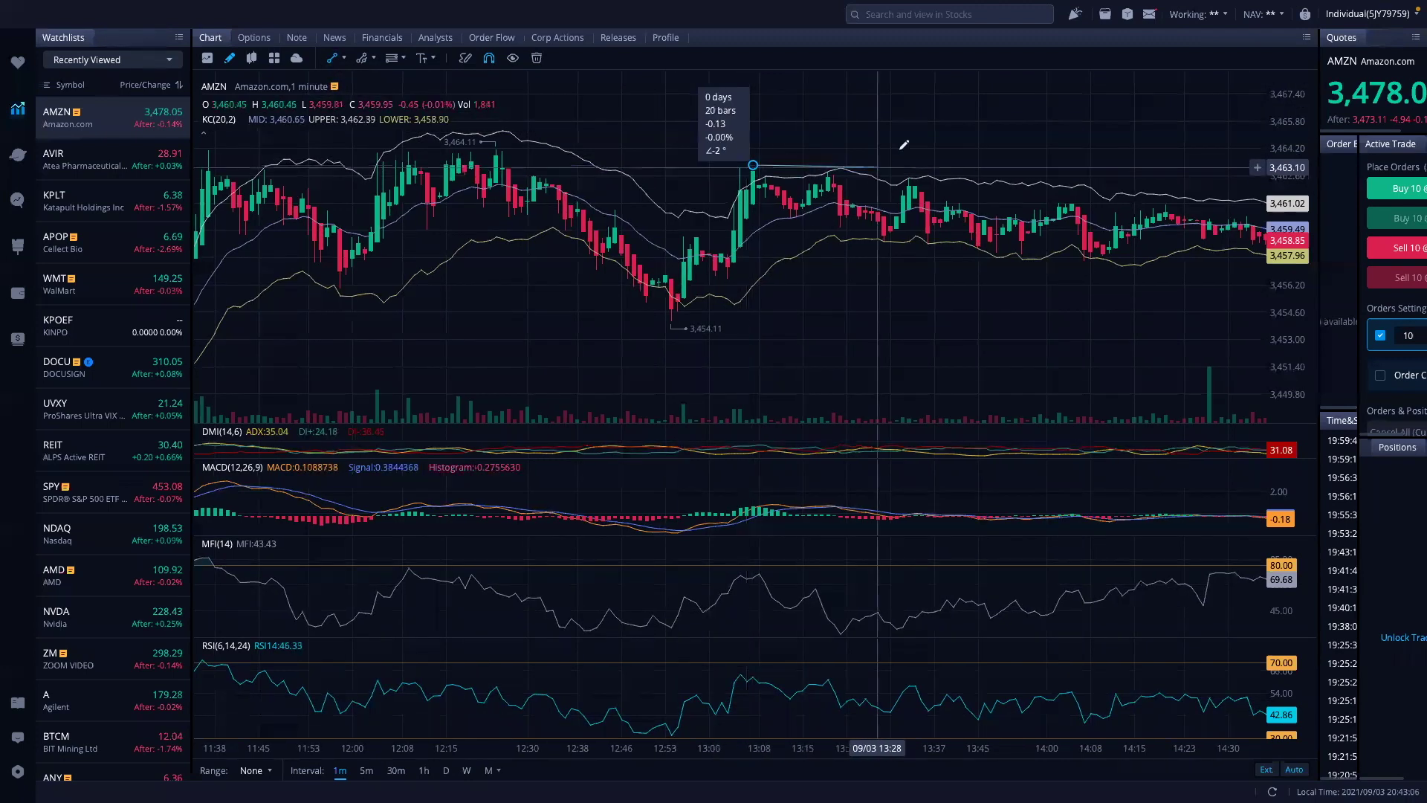
scroll(1090, 165, right, 10)
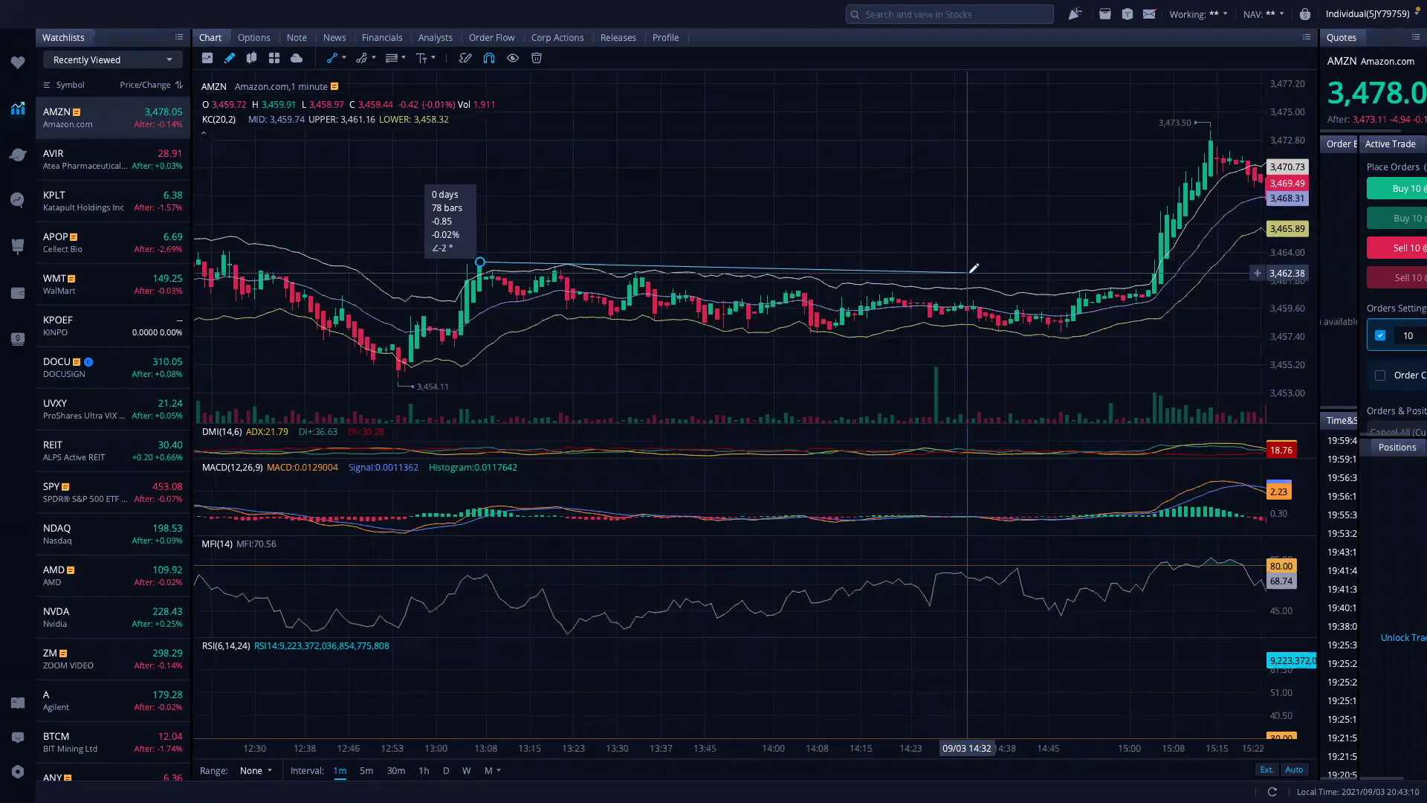
click(1149, 272)
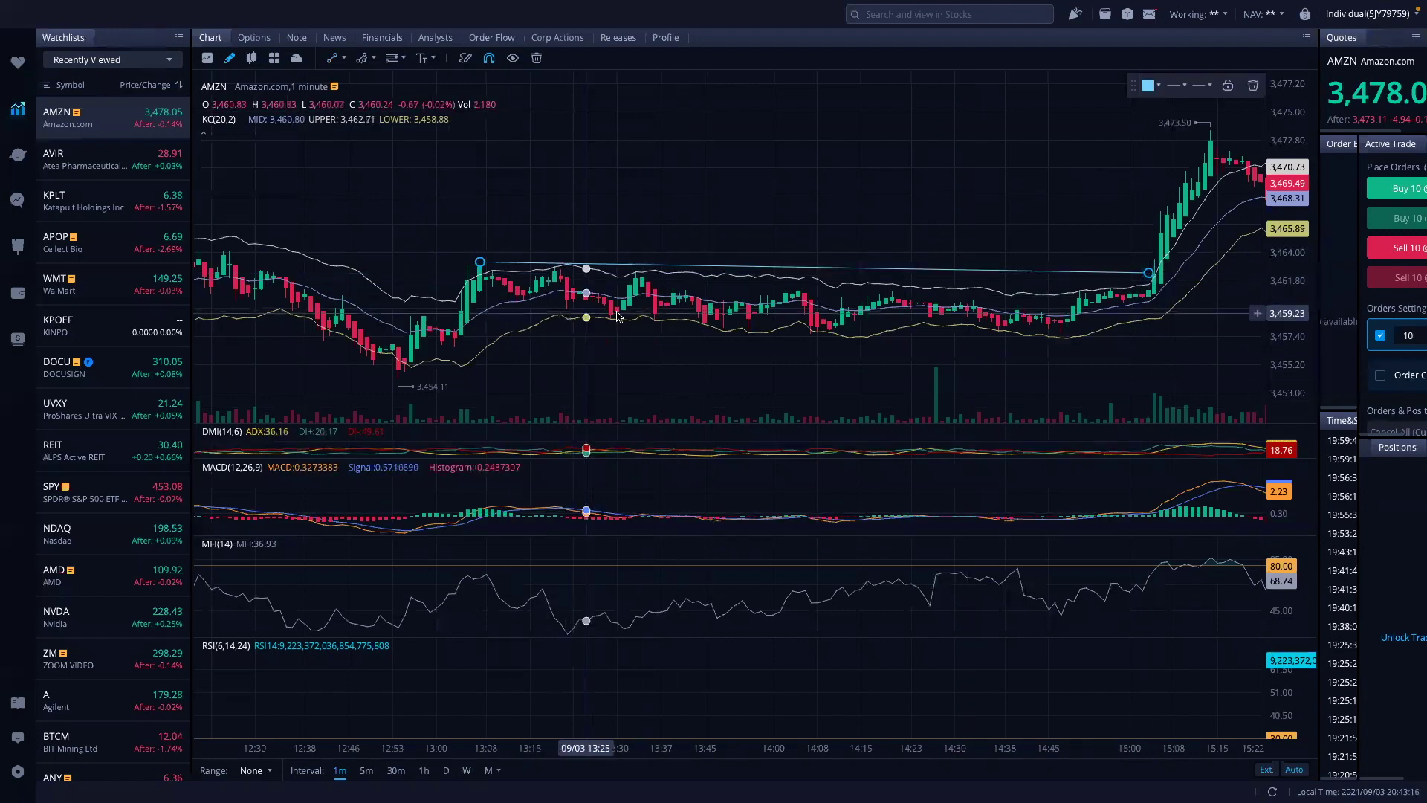
Step: Draw a near-horizontal support trendline on the AMZN 1-minute chart at about 3,459, from the low near 13:29 to shortly after 14:00
drag(384, 315, 418, 318)
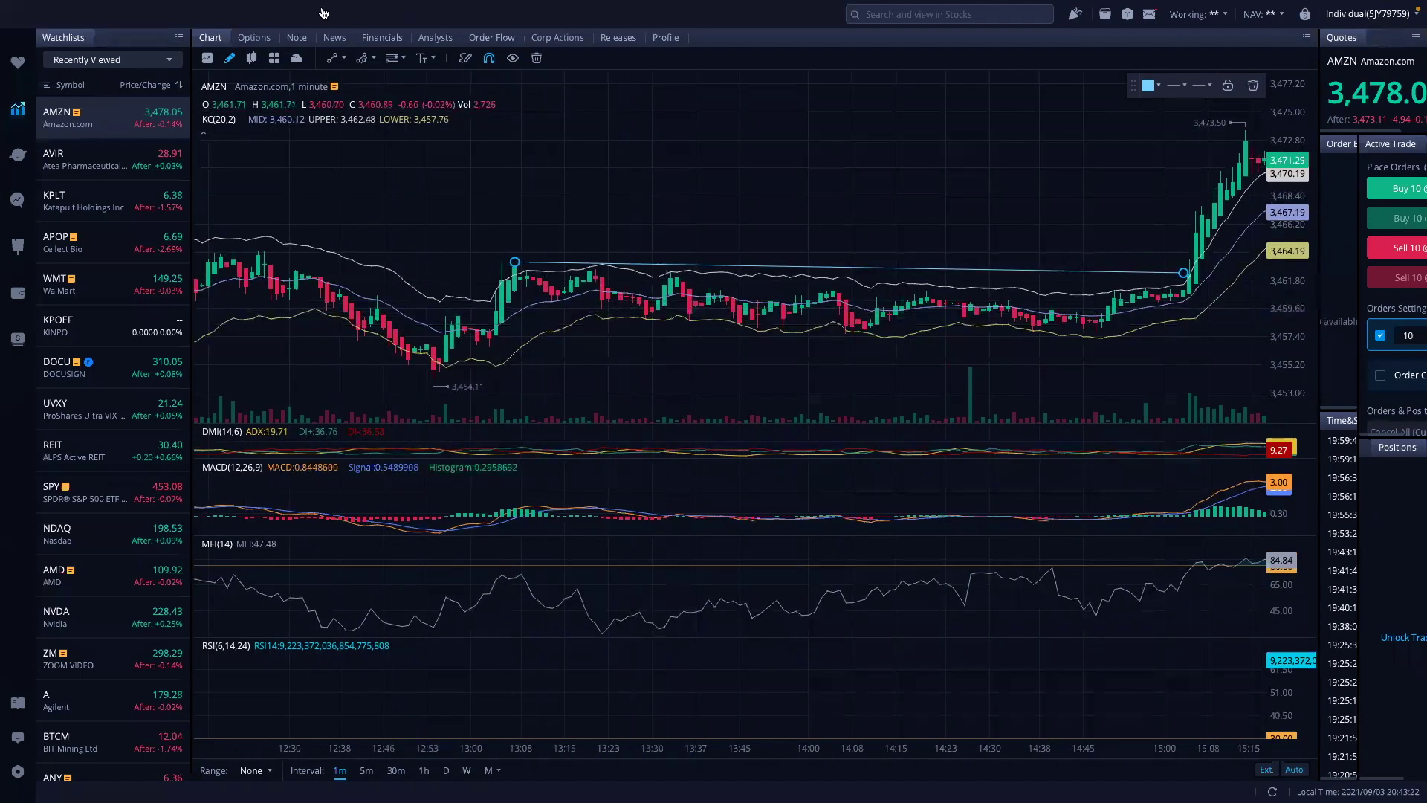
click(330, 63)
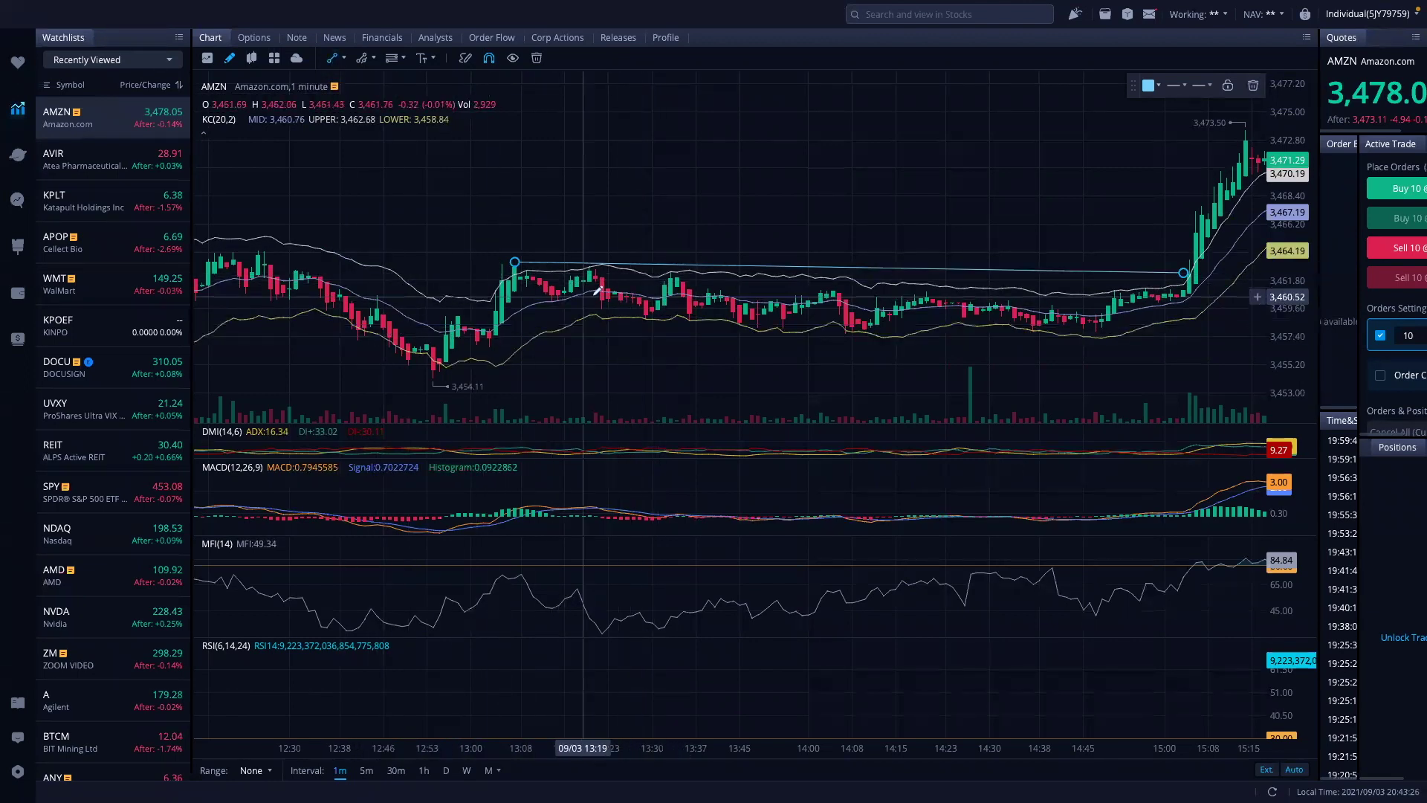
click(643, 310)
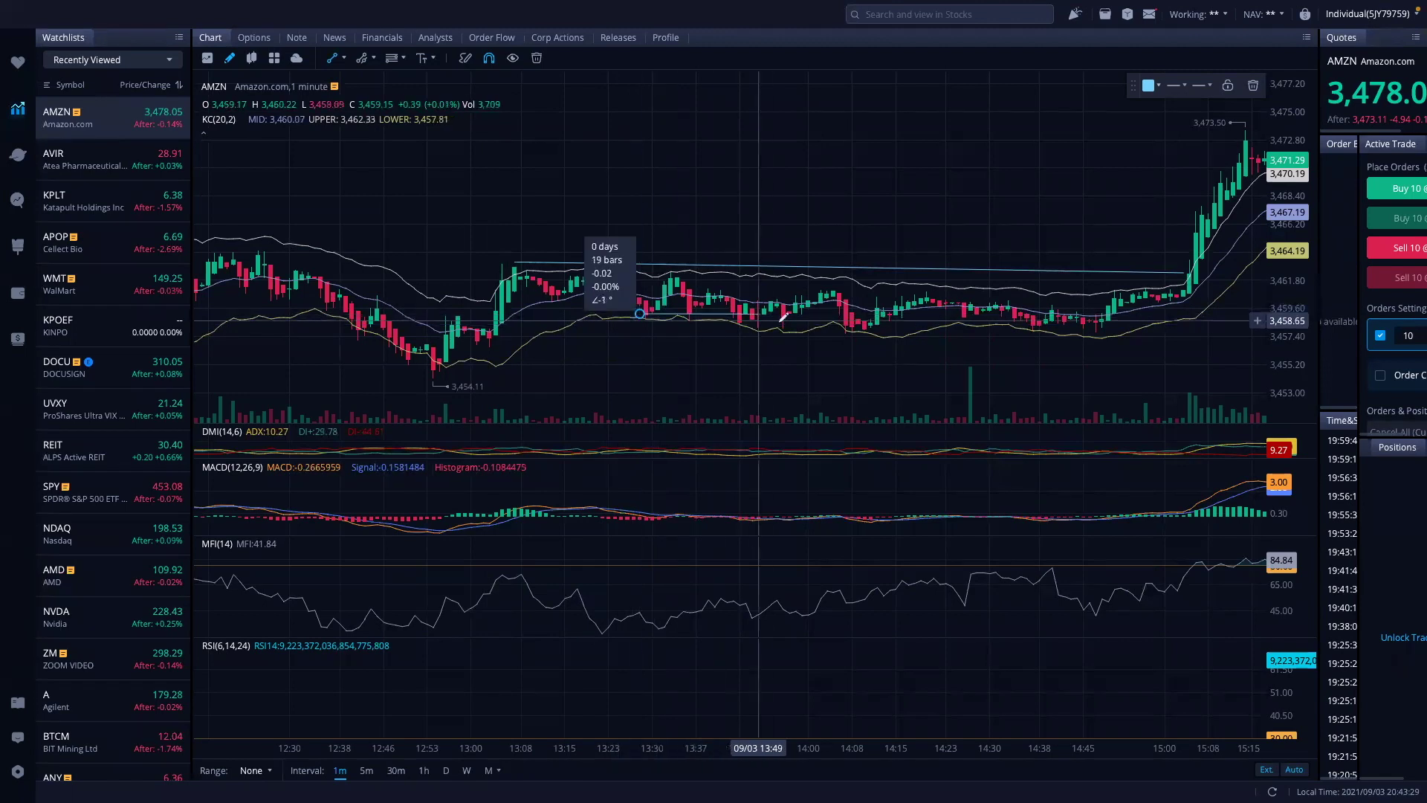
click(890, 318)
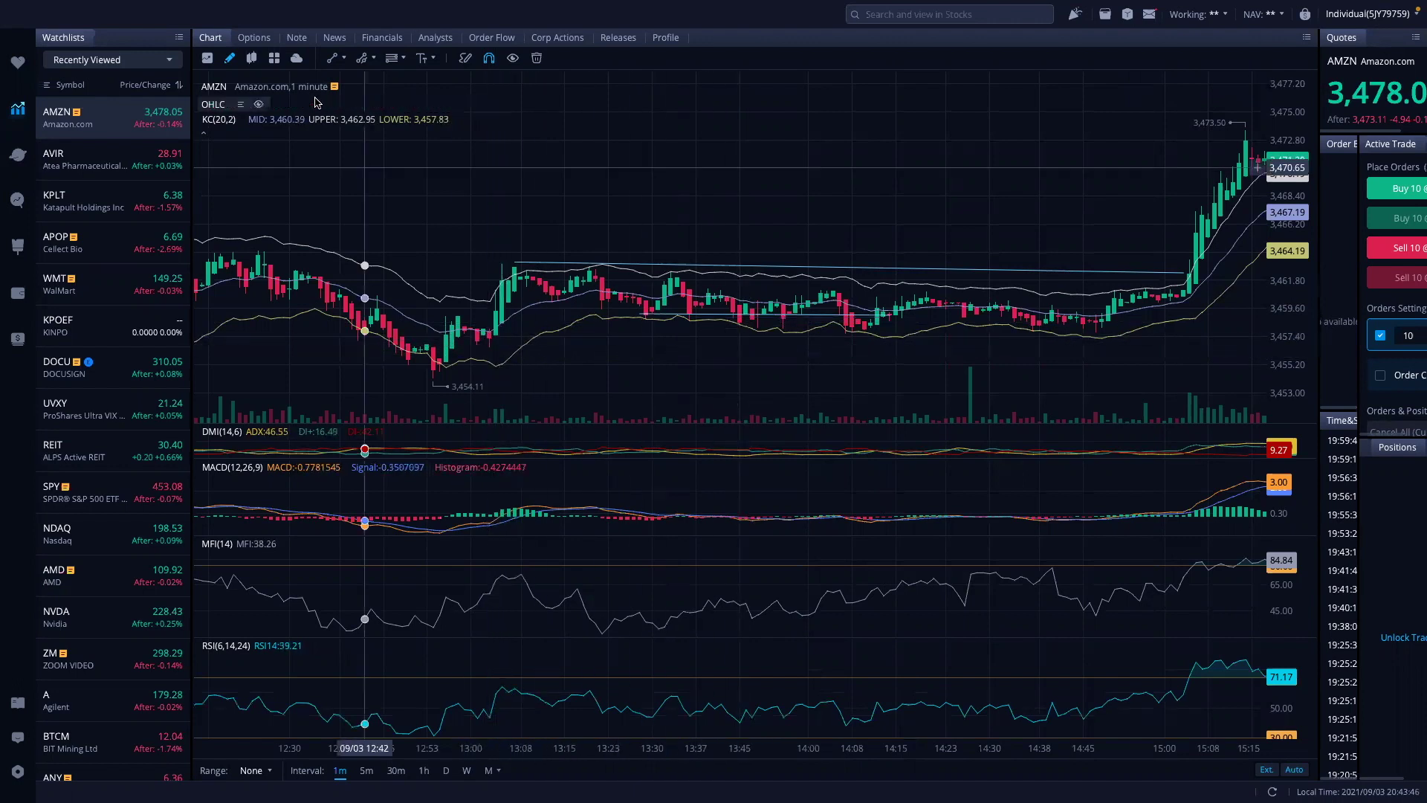
Step: Draw a lower support trendline at about 3,457 from the candle near 13:03 to about 15:00
click(332, 58)
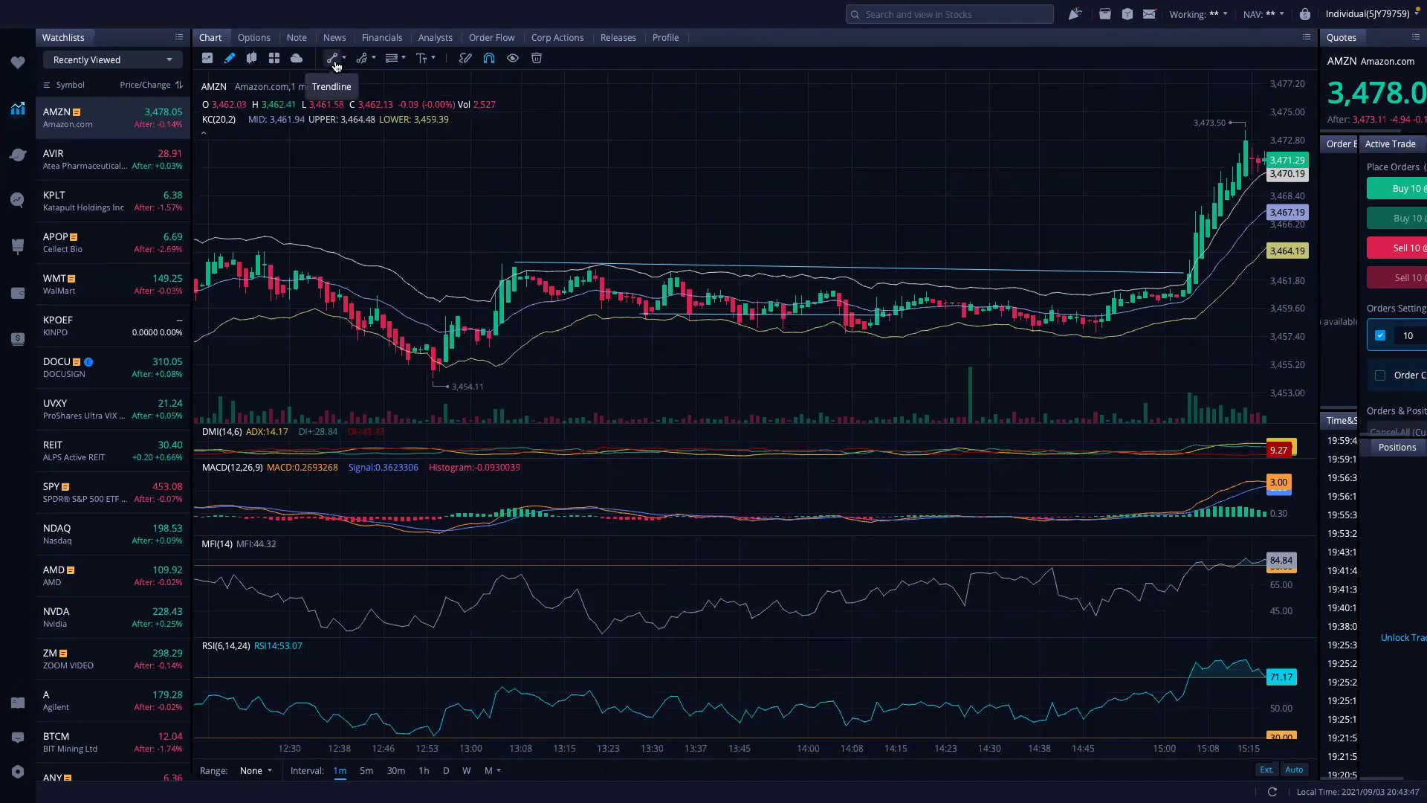
click(489, 340)
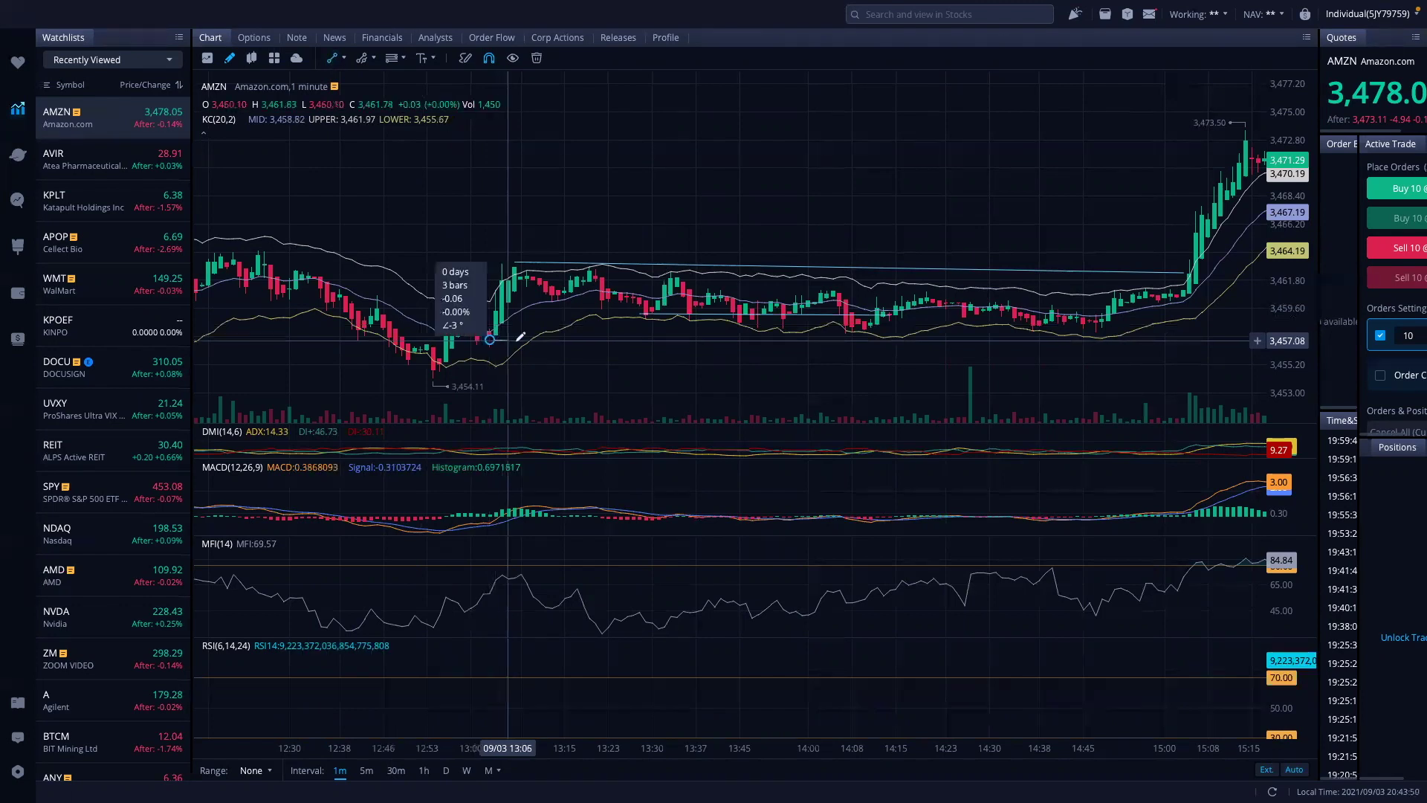
click(1159, 343)
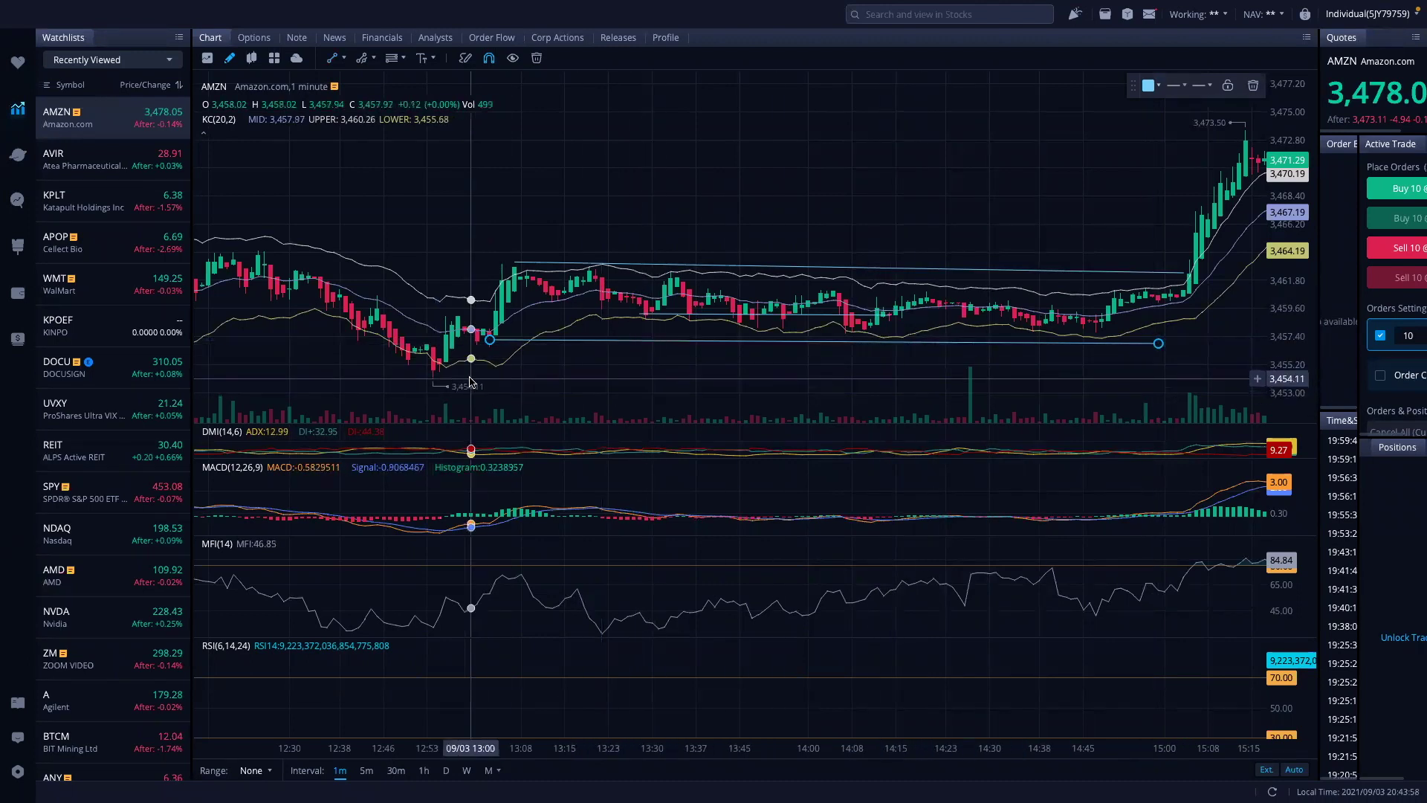
Step: Draw a third, lowest support trendline at about 3,454 from the session low near 12:54 to 15:03
click(438, 368)
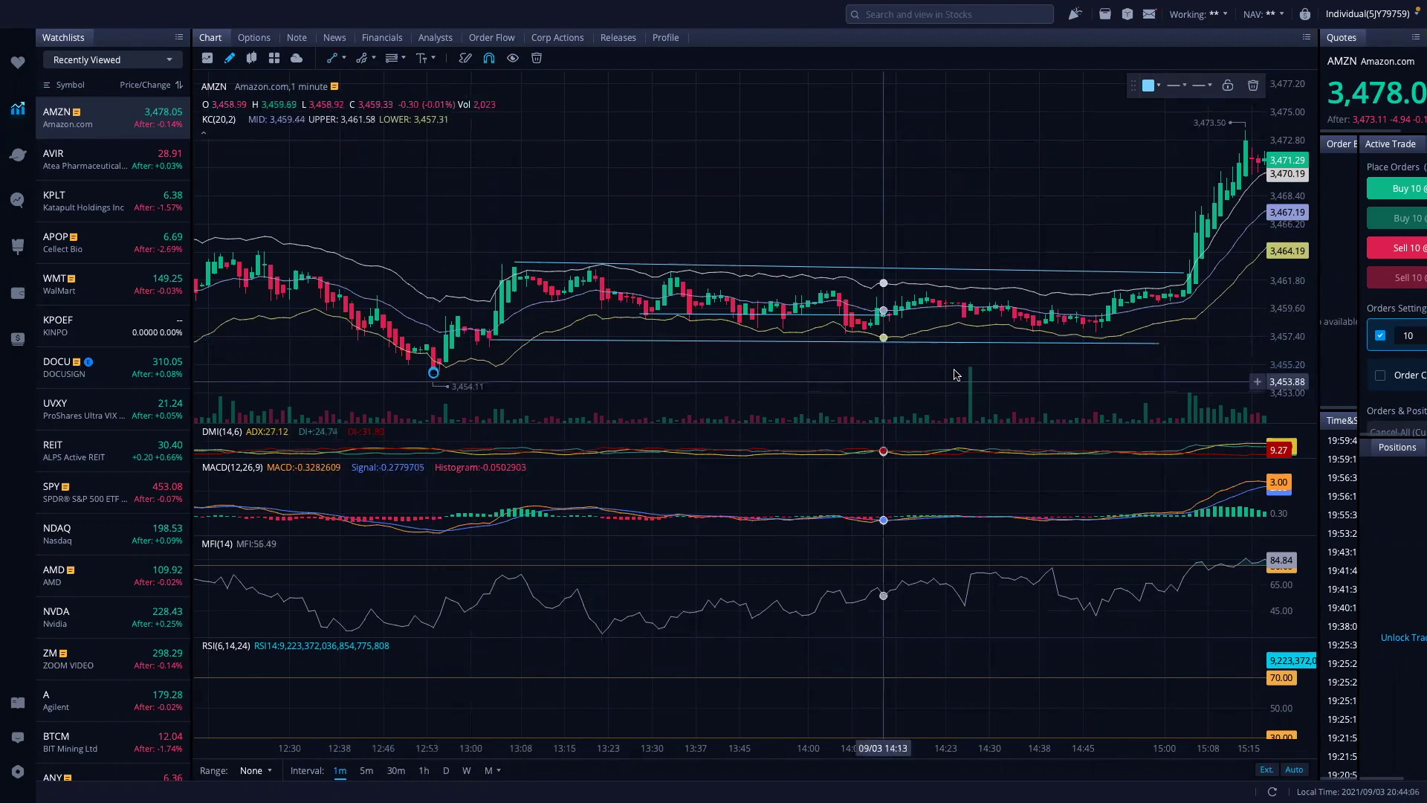
click(436, 371)
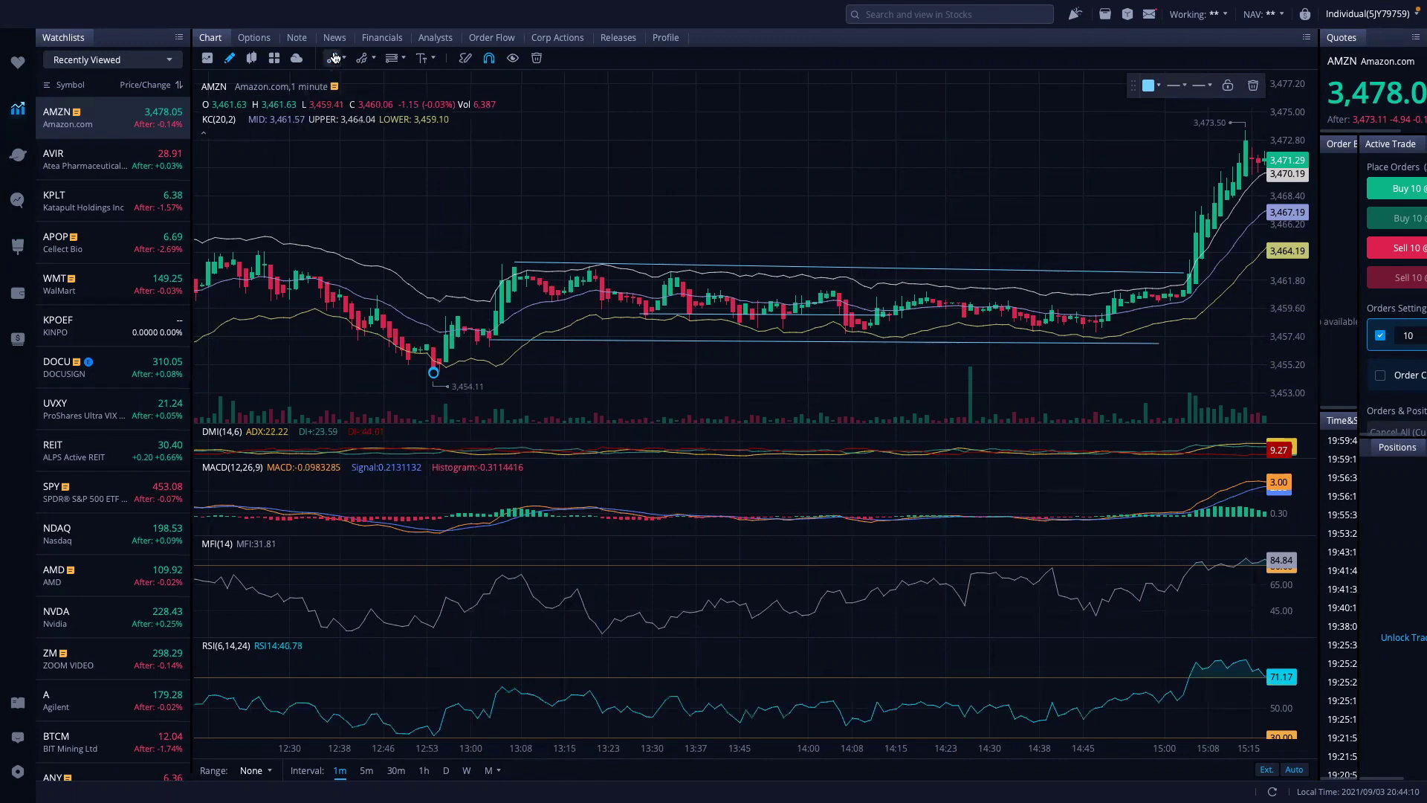
click(1178, 375)
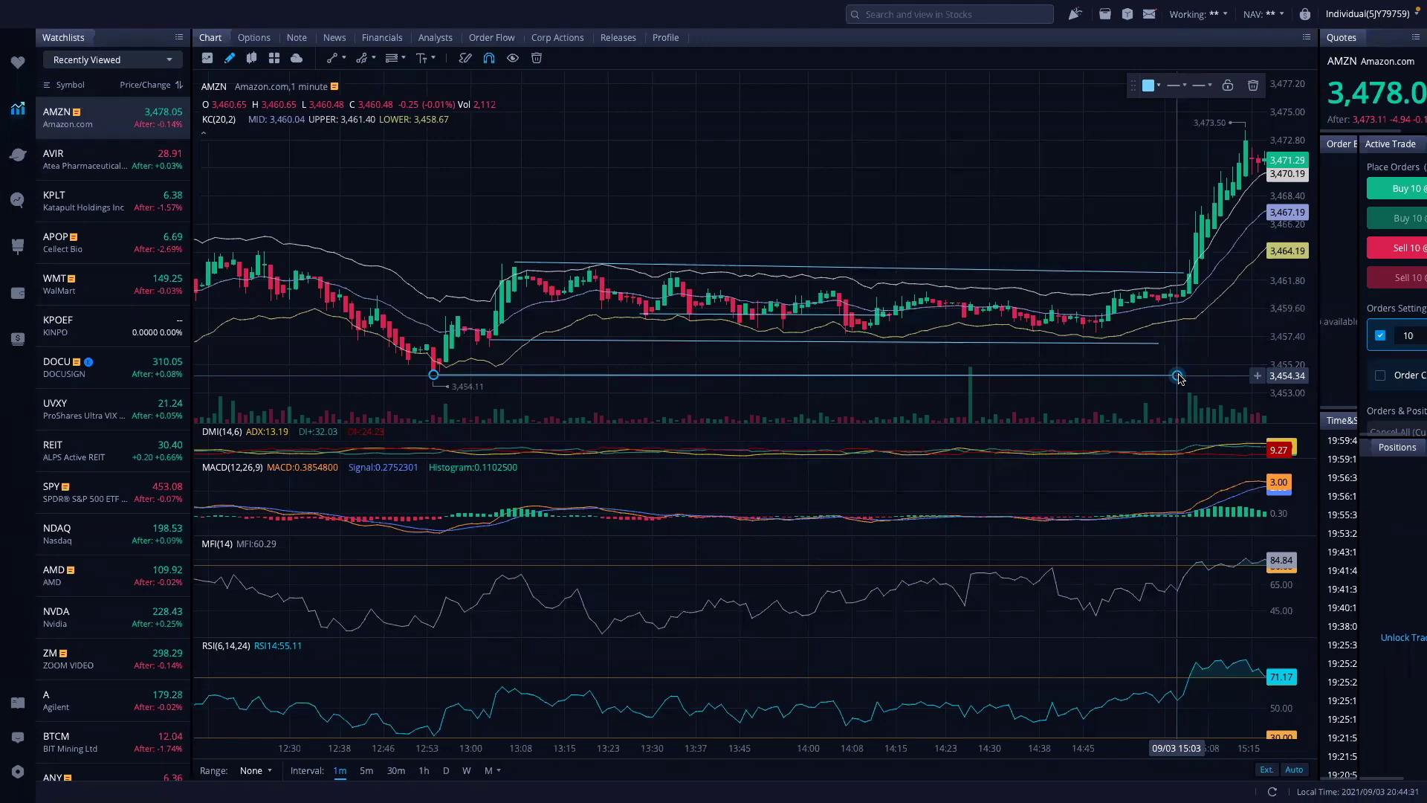
Step: Examine AMZN's candles from the breakout after 15:00 through the 15:14 peak and the following minutes relative to the Keltner Channels
scroll(1174, 375, right, 5)
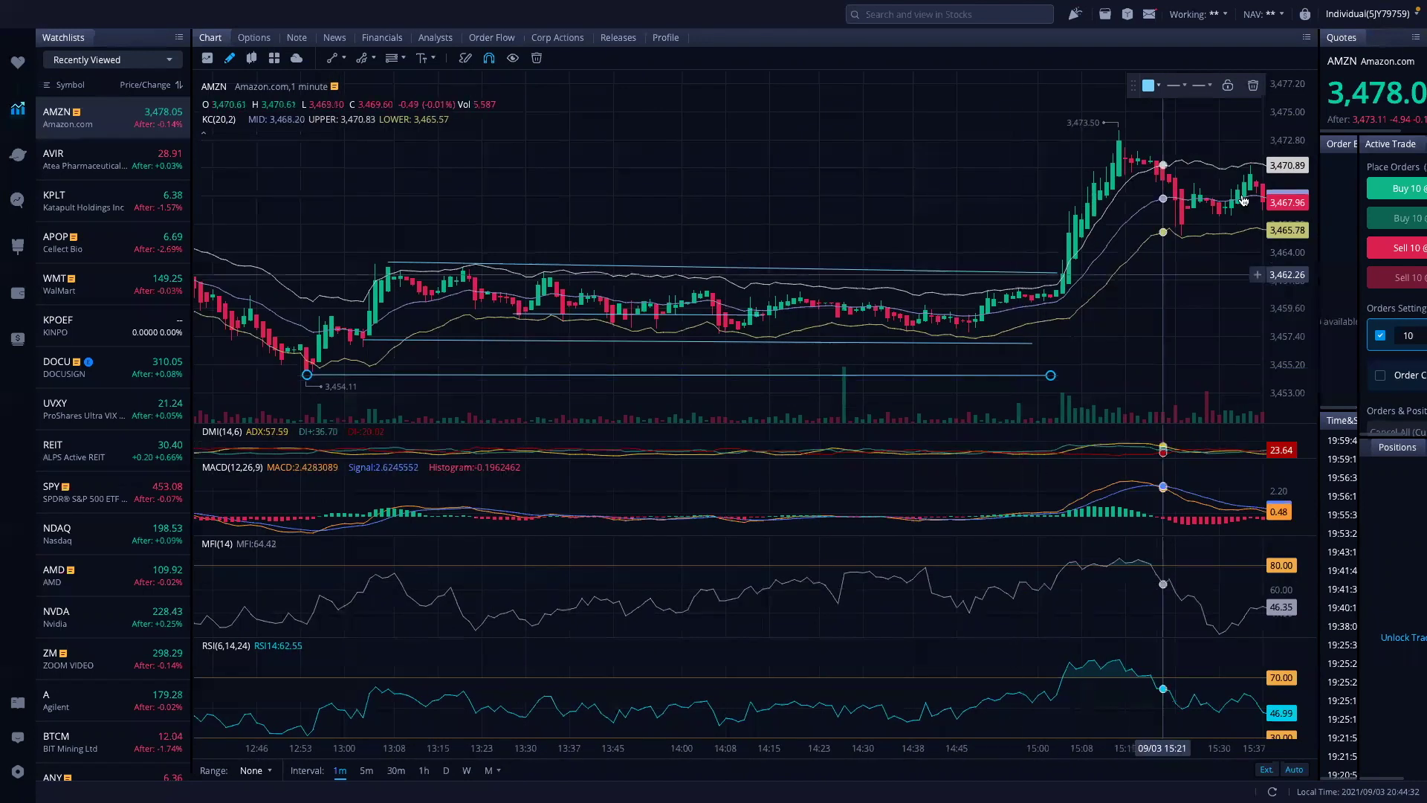
scroll(1159, 164, left, 1)
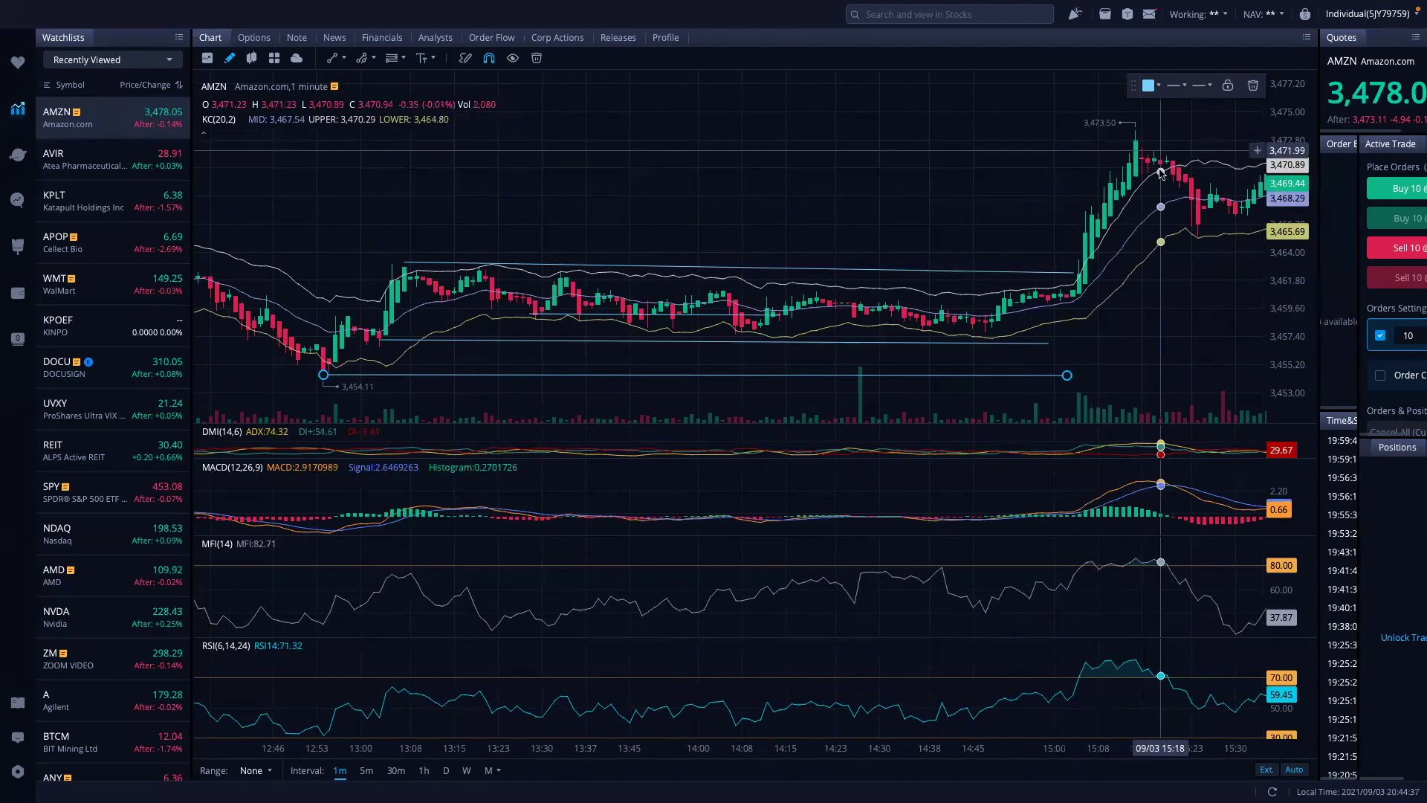
scroll(1139, 168, left, 1)
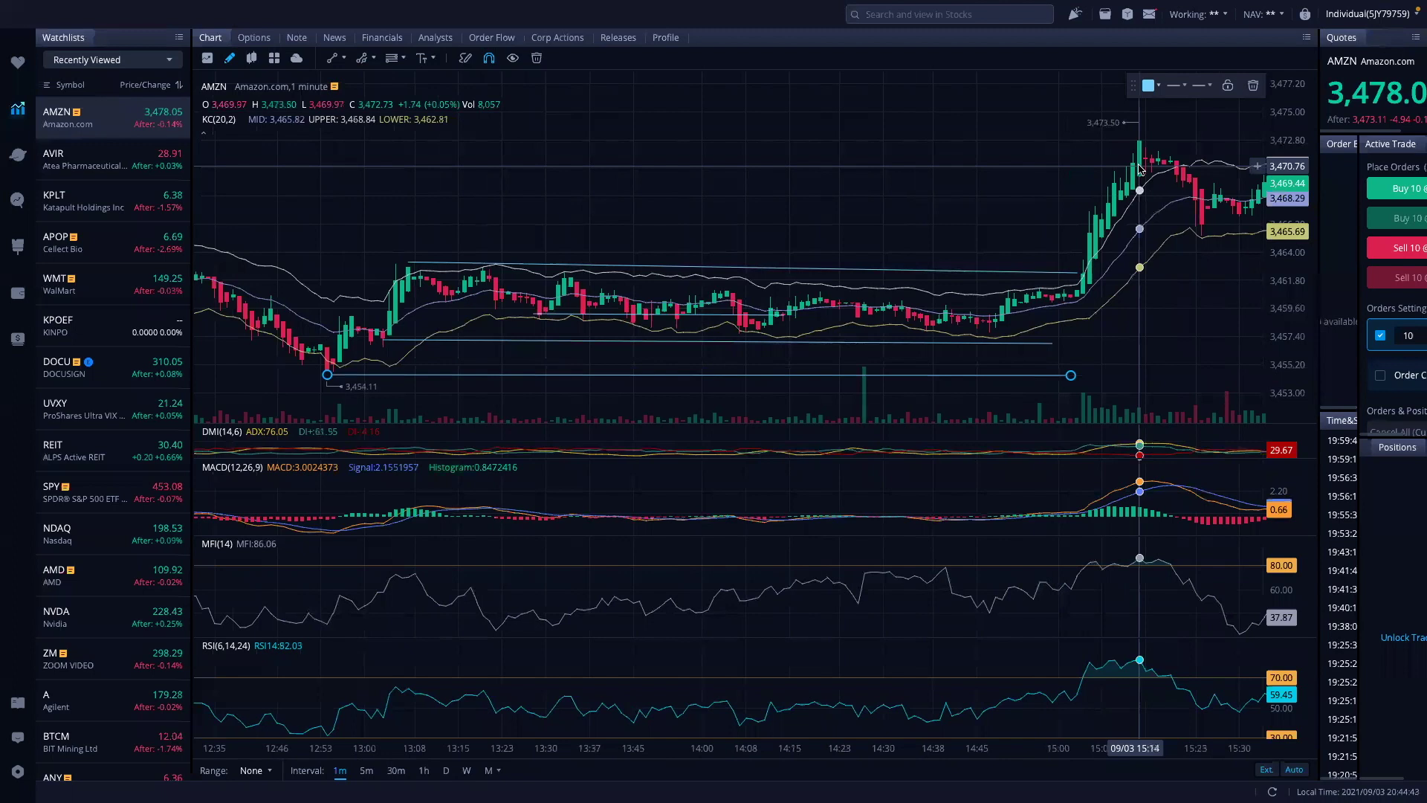
scroll(1140, 168, right, 5)
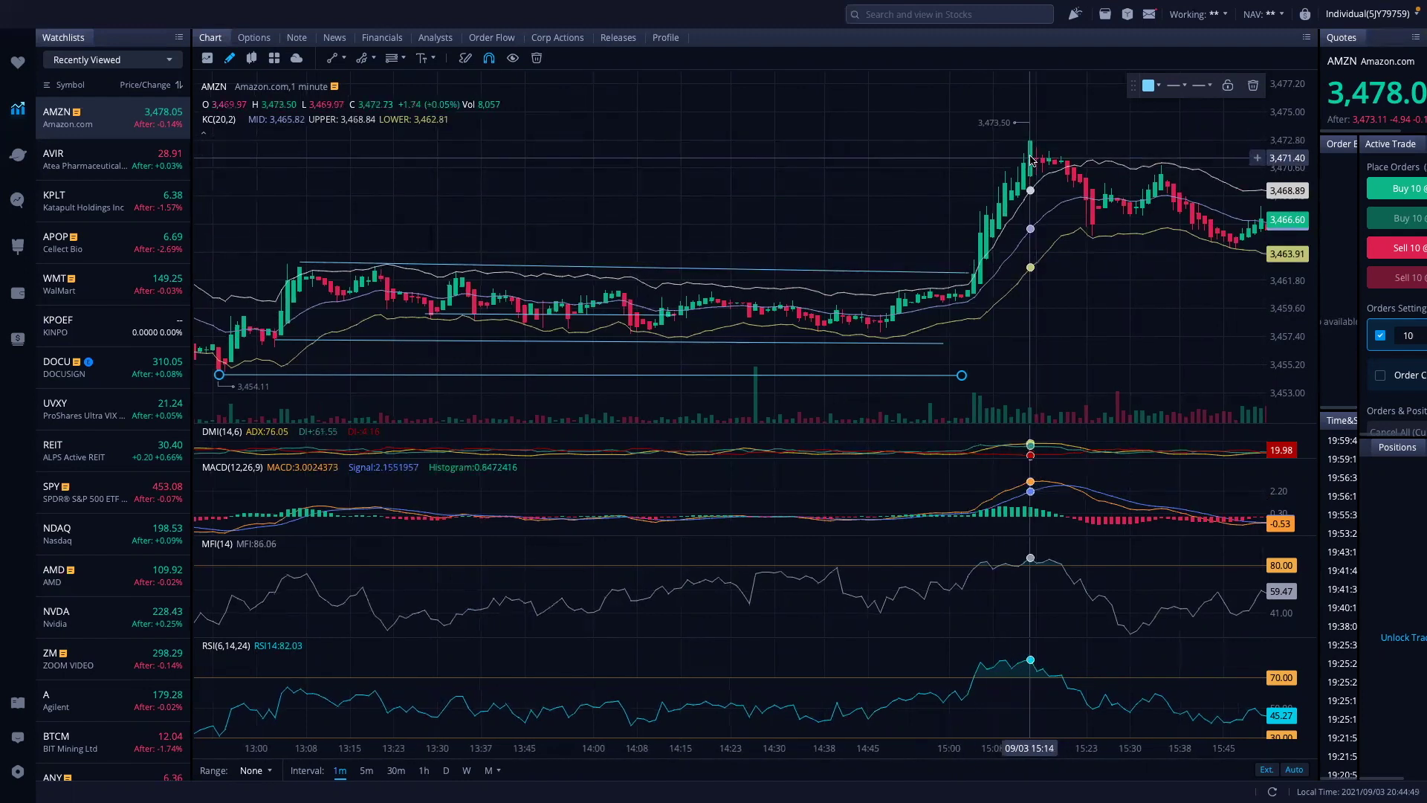
scroll(1040, 162, right, 2)
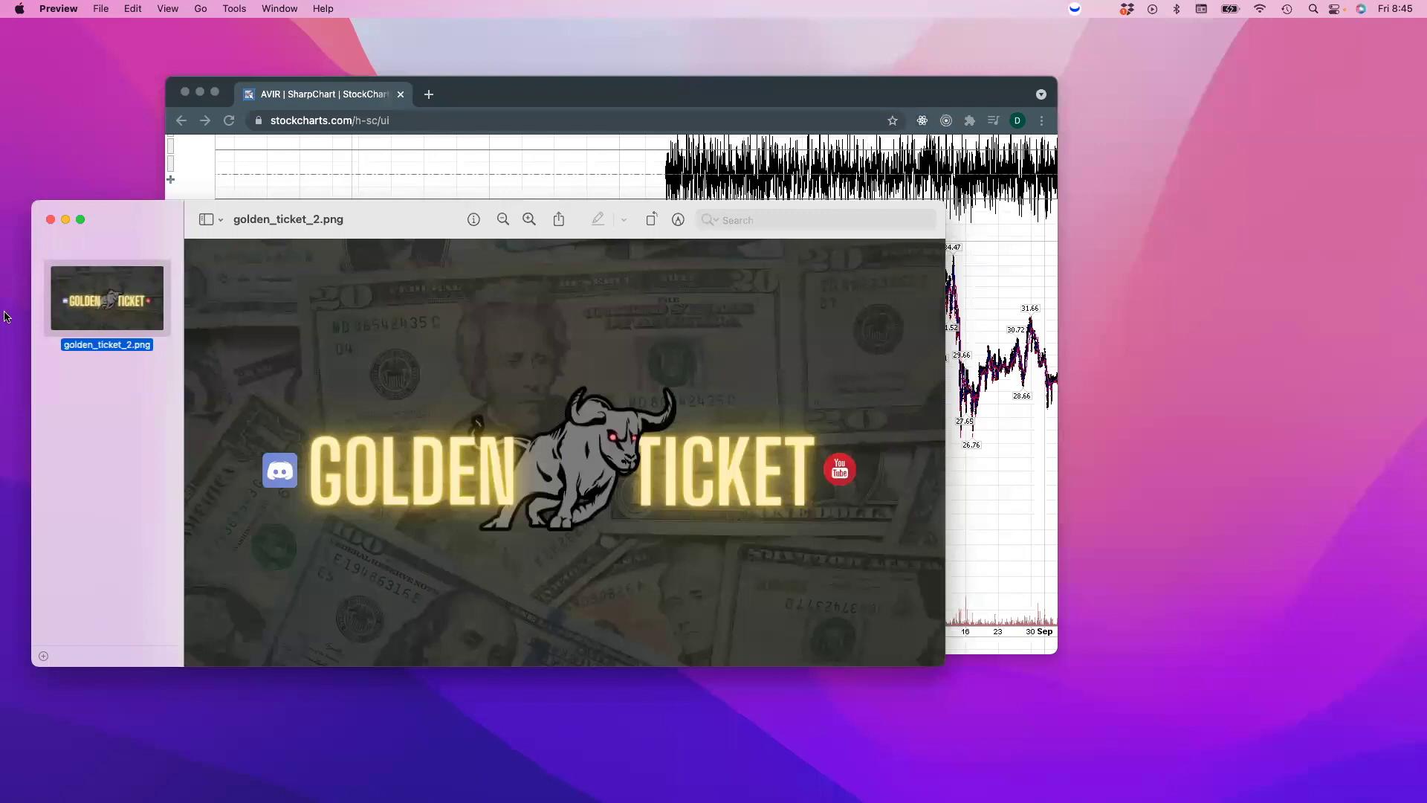
Step: Switch to Preview and show the golden_ticket_2.png image in full screen
click(80, 220)
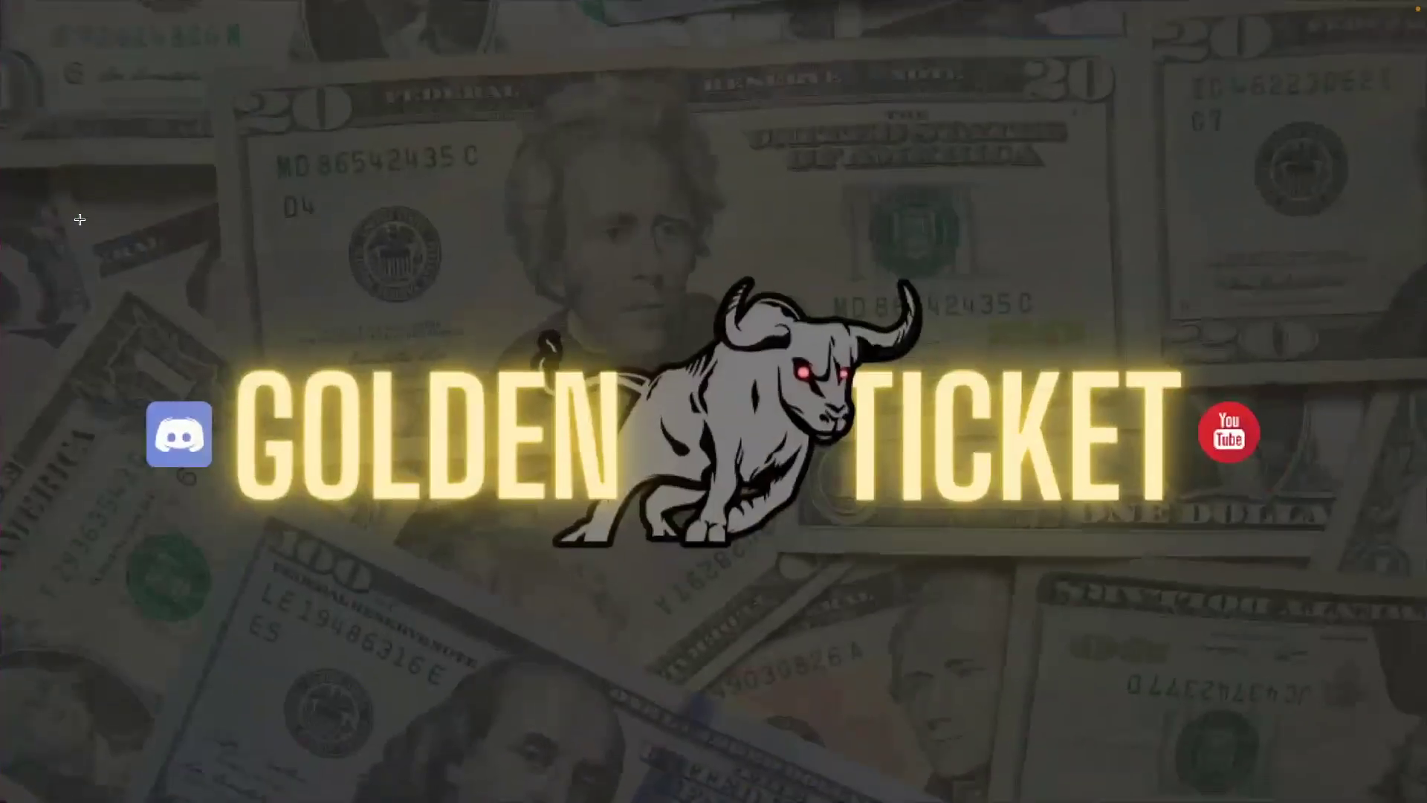